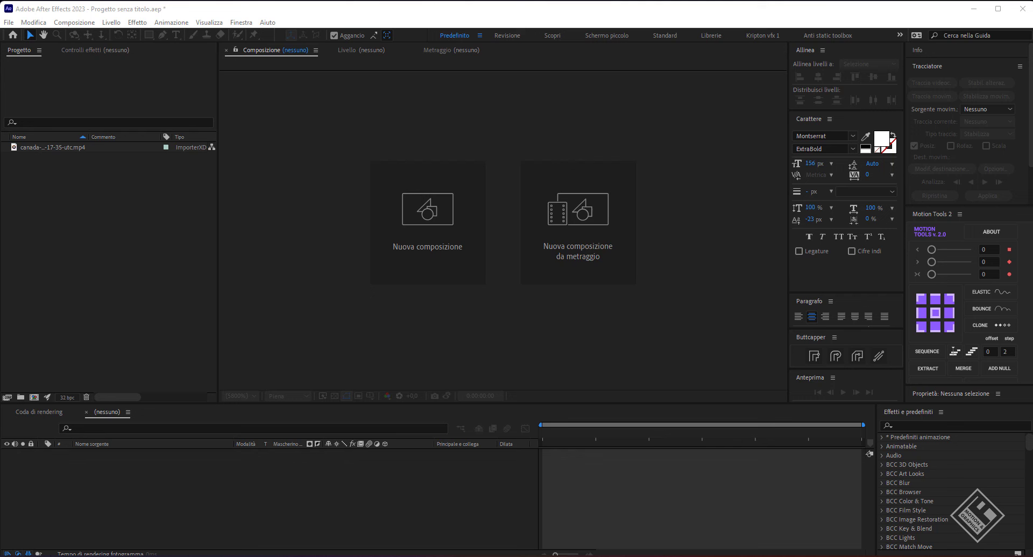
Step: Create a new composition named testo
click(353, 344)
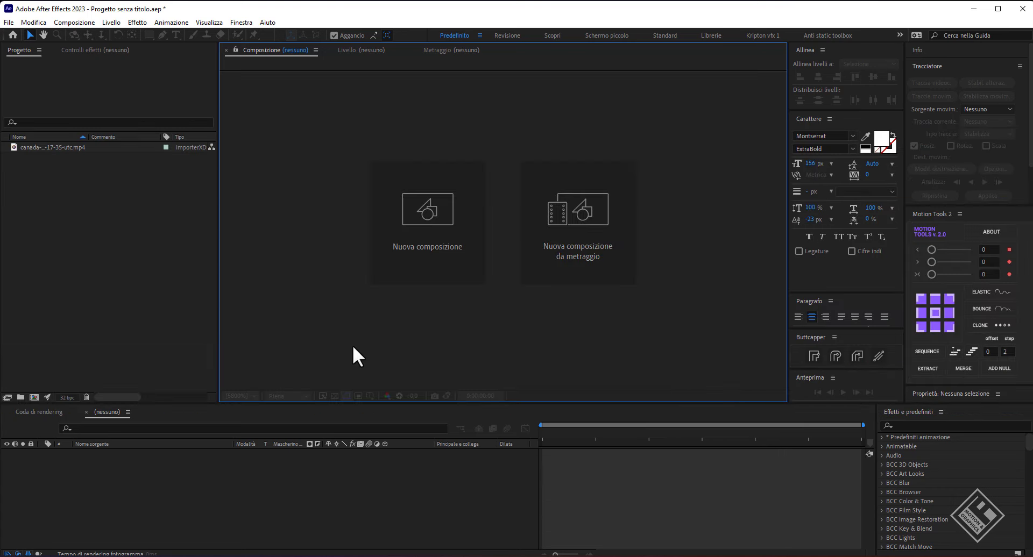
click(442, 233)
text(testo)
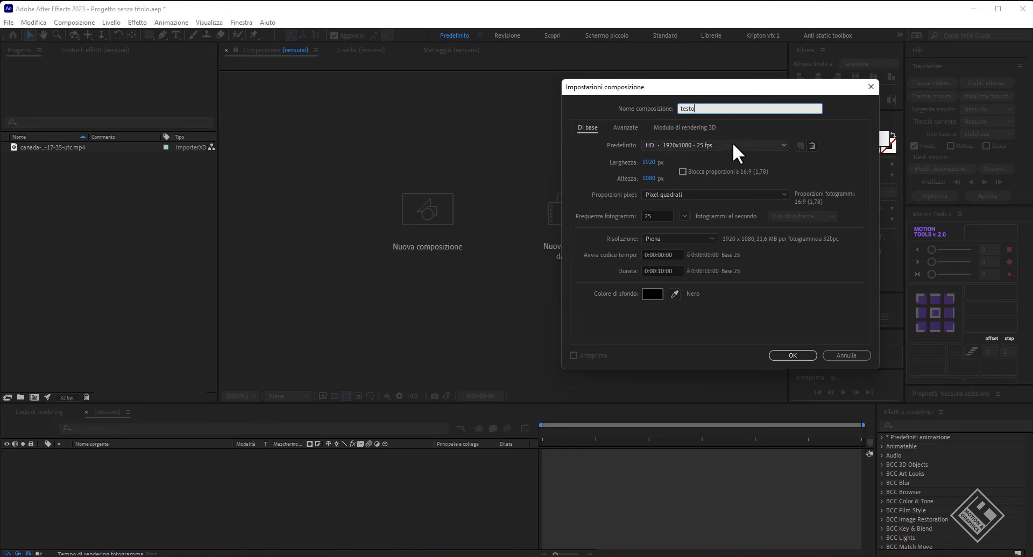
click(783, 356)
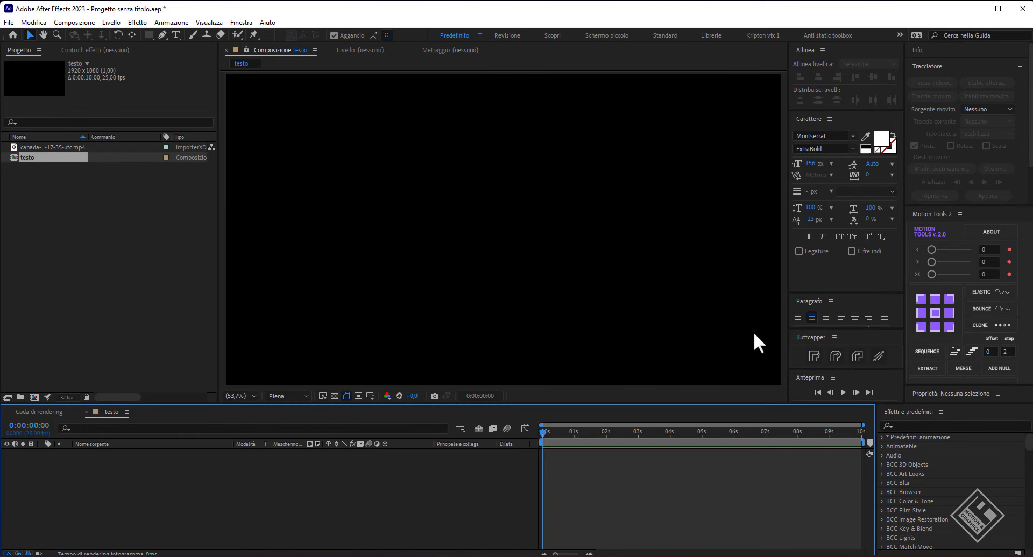
Step: Add the river drone clip to testo and scale it to fit the composition width
drag(30, 145, 176, 486)
drag(544, 432, 646, 428)
scroll(597, 331, down, 3)
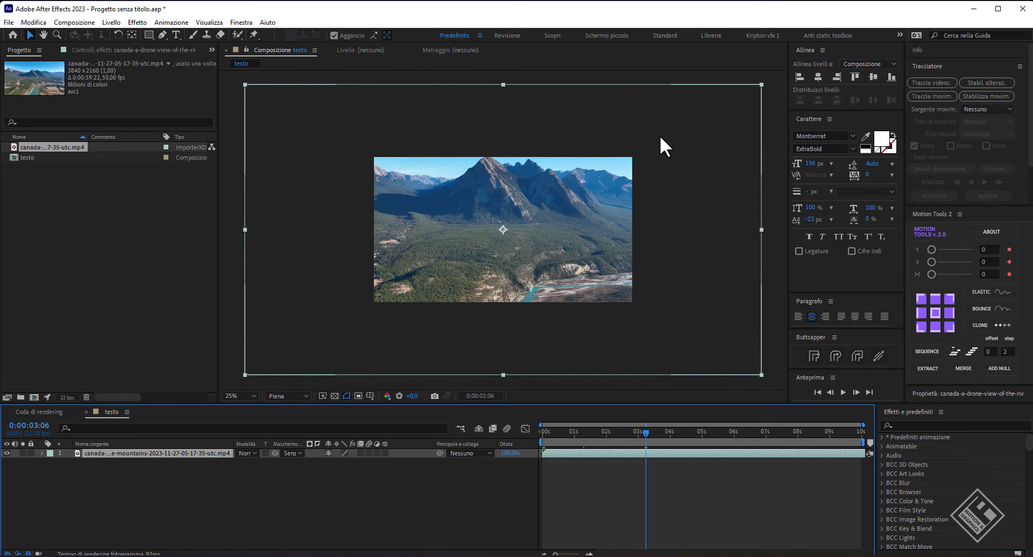
right_click(127, 451)
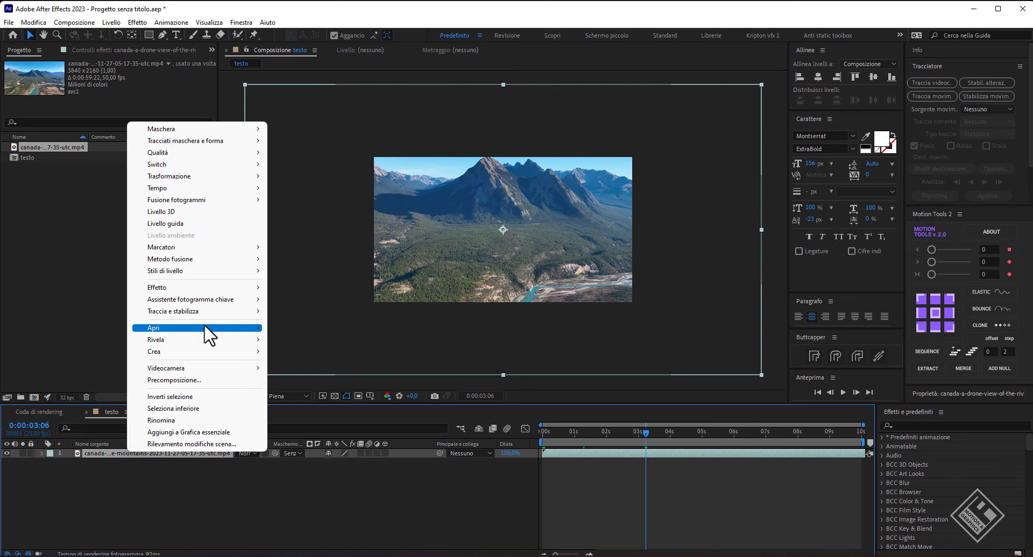
mouse_move(160, 175)
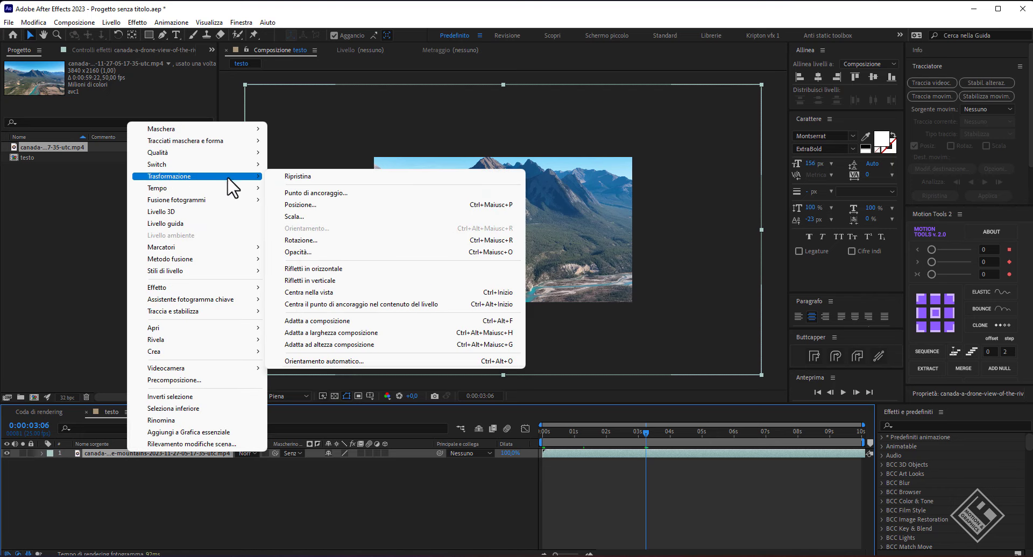
click(324, 333)
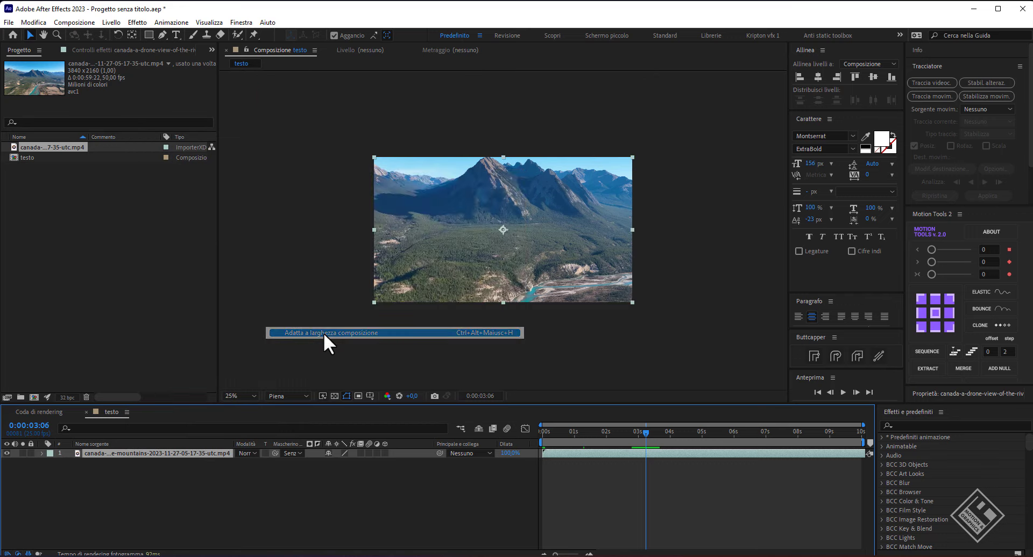
key(shift+slash)
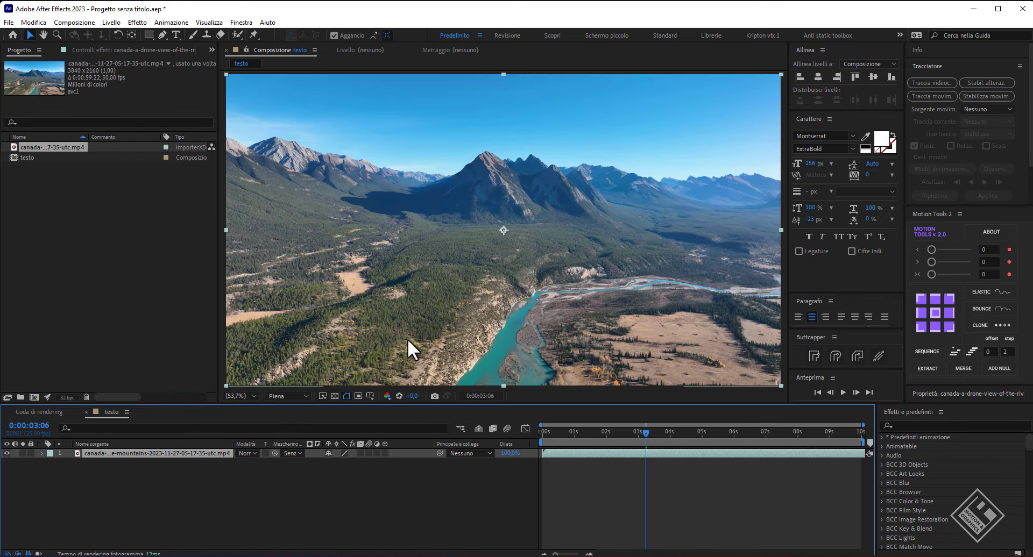
Step: Precompose the drone layer, moving all attributes into the new composition
right_click(130, 454)
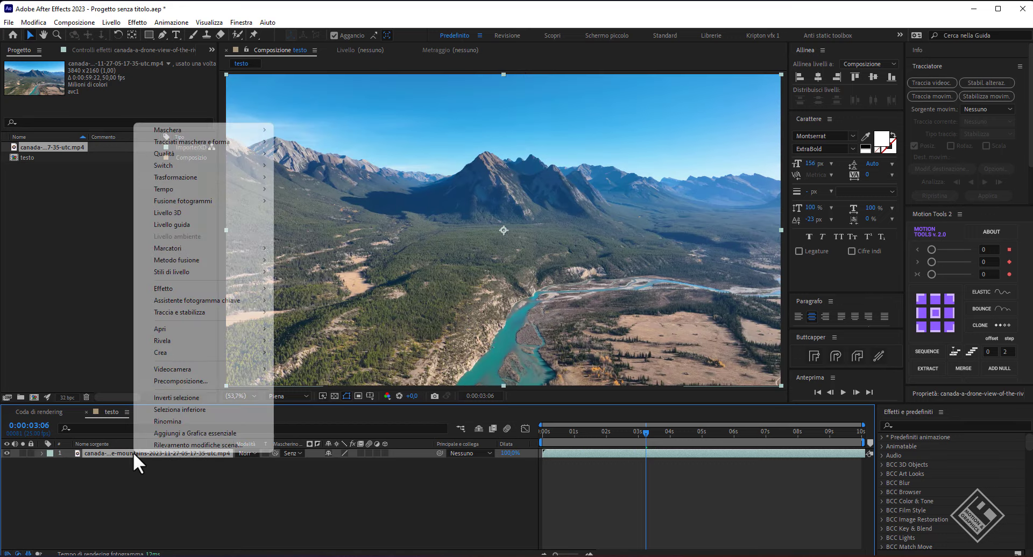
click(209, 382)
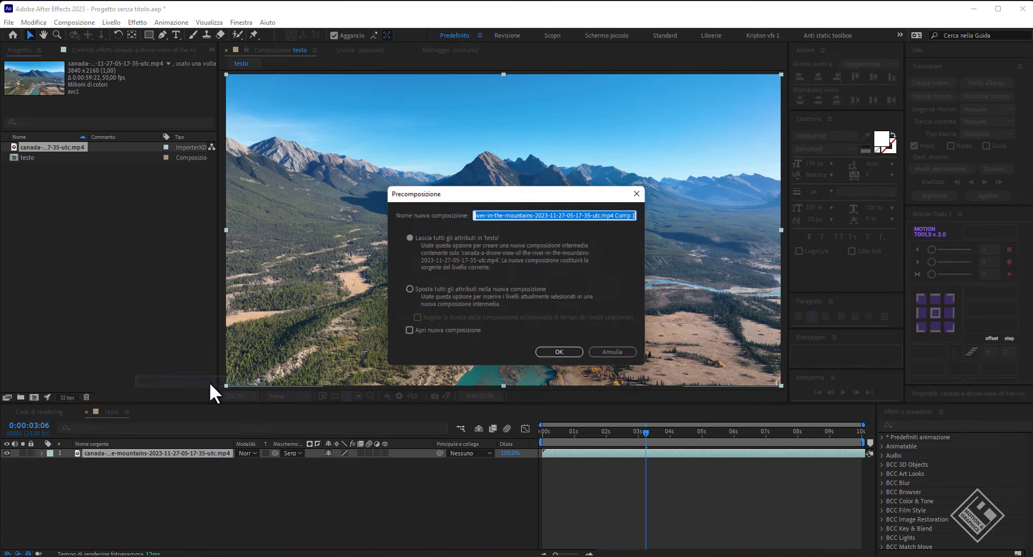
click(409, 290)
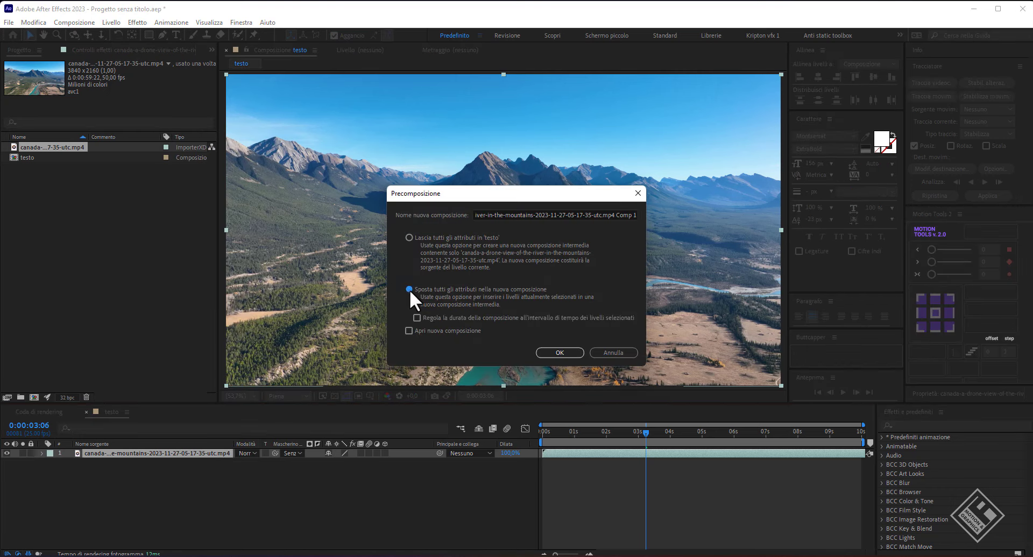
click(569, 350)
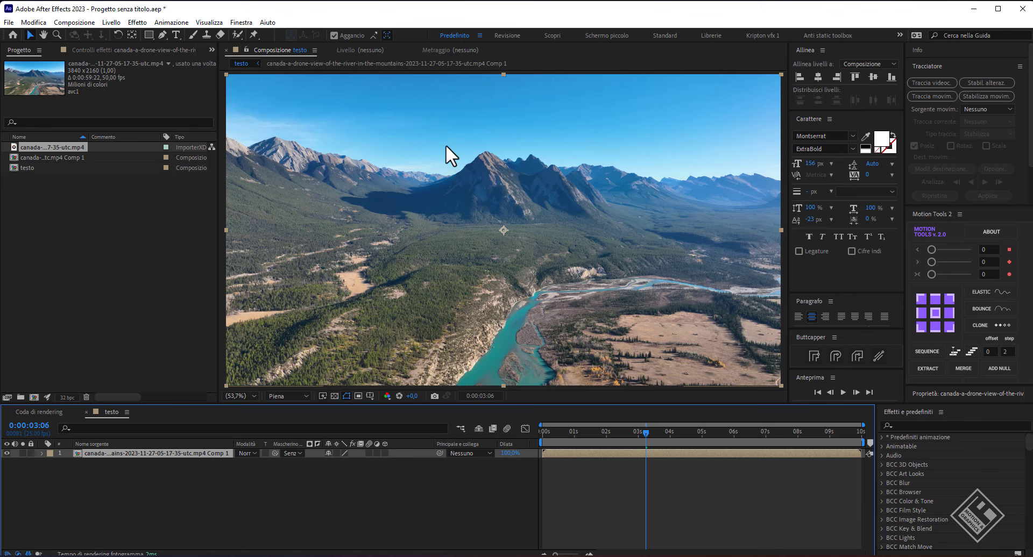
Step: Run the 3D Camera Tracker on the drone precomp, reaching 2.08-pixel average error, then return to frame 0
click(237, 21)
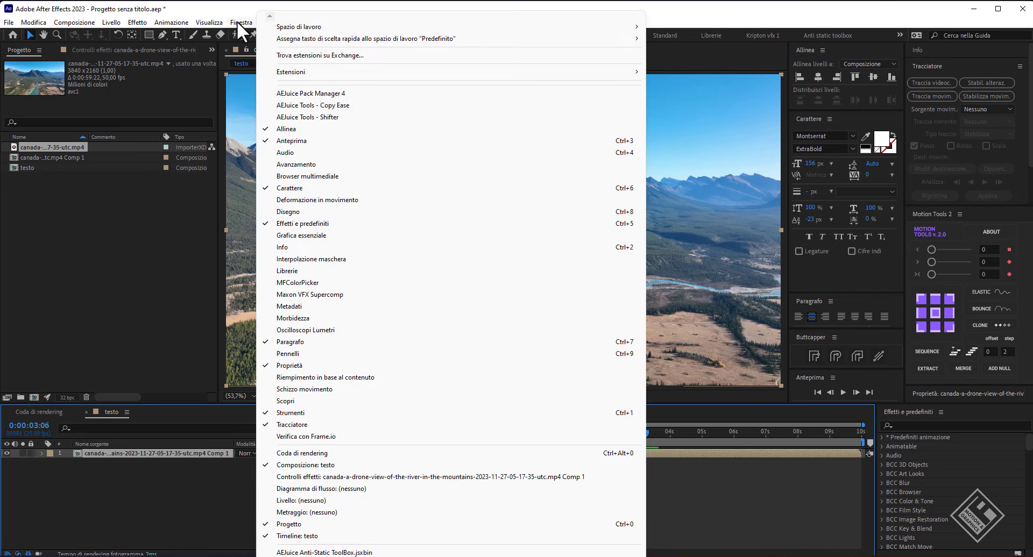
click(299, 426)
click(929, 83)
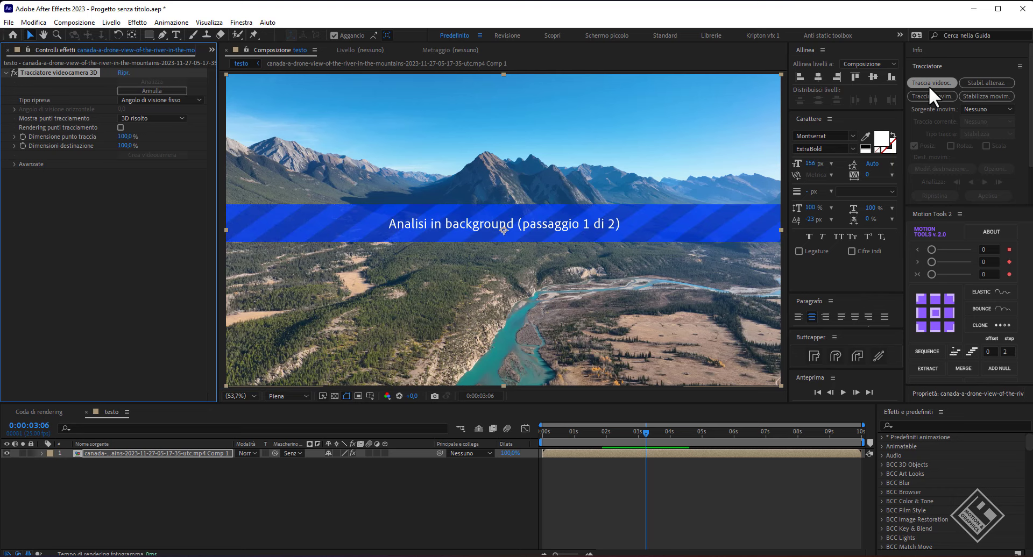
click(15, 164)
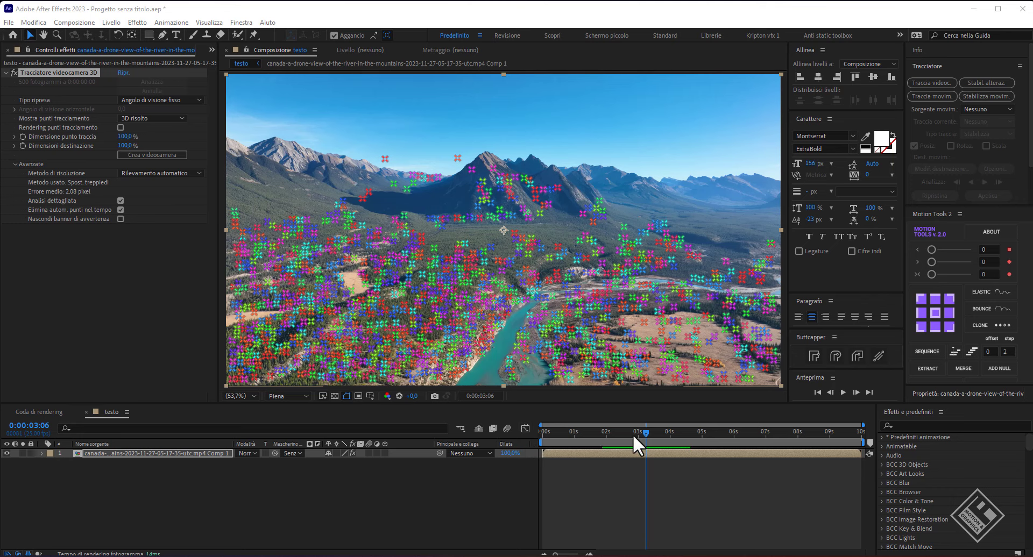
drag(644, 432, 538, 437)
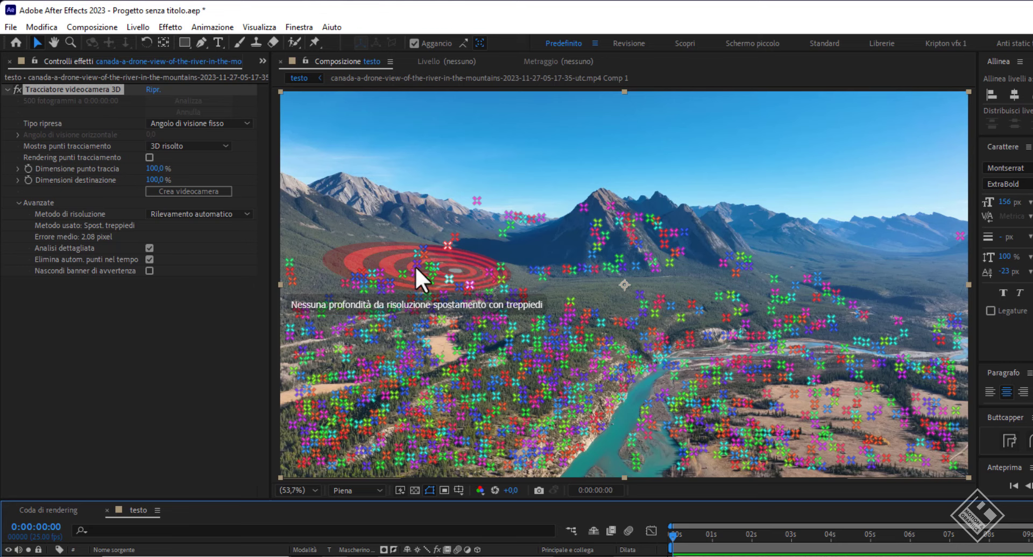
Step: Change the tracker's solve method to Tipico, re-solving to a 0.04-pixel average error
click(238, 214)
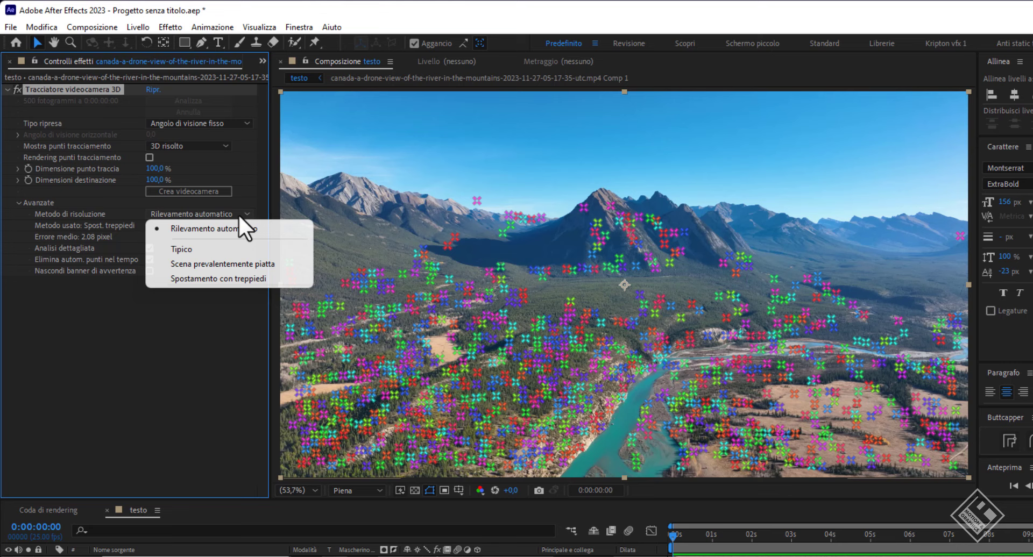
click(177, 249)
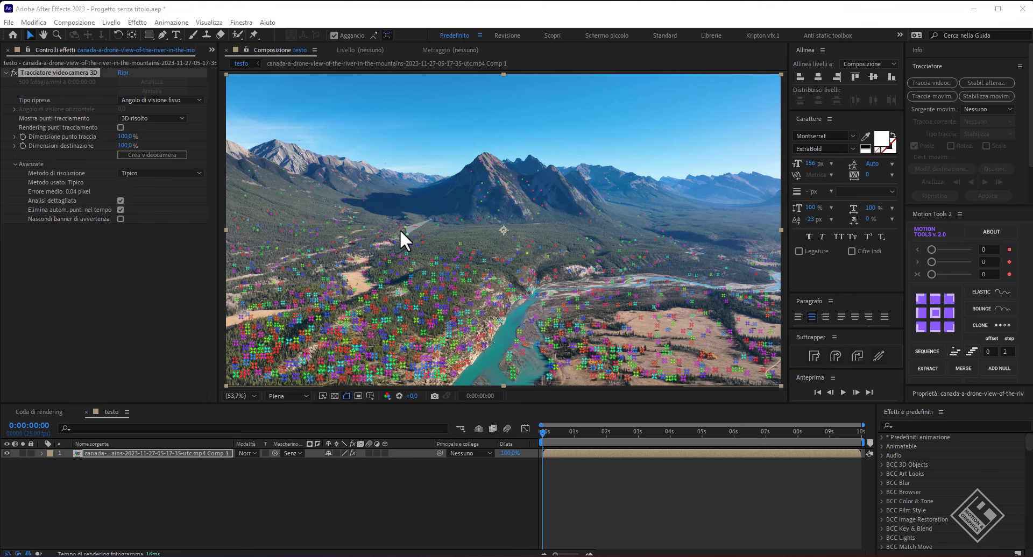
Step: Set the ground plane and origin from the selected track points, then create a tracked solid and camera
right_click(354, 279)
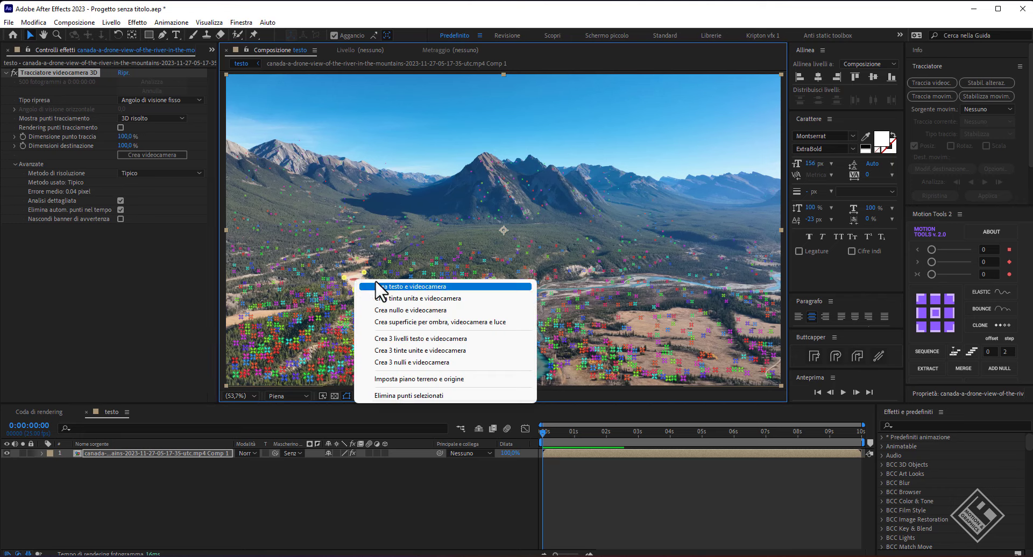
click(425, 380)
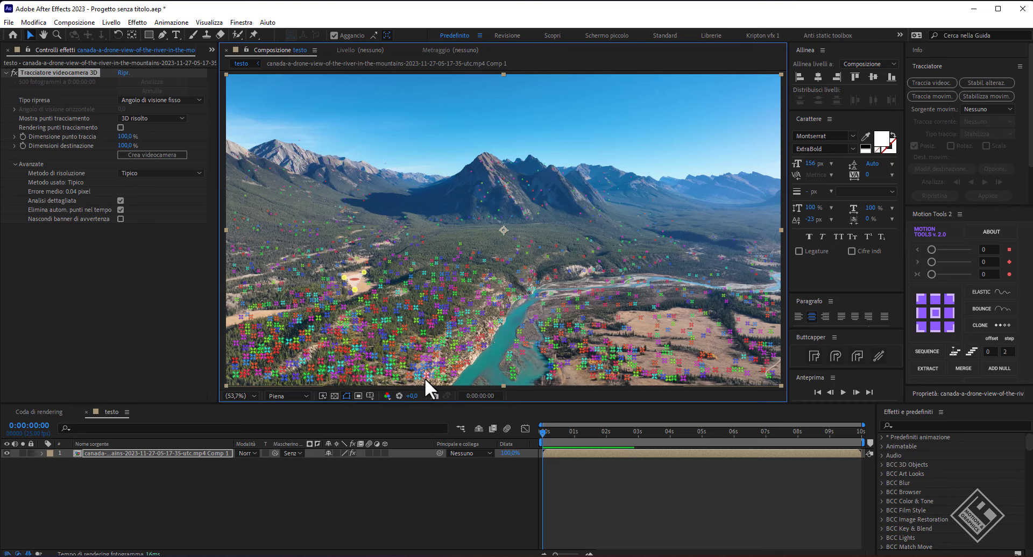
right_click(355, 281)
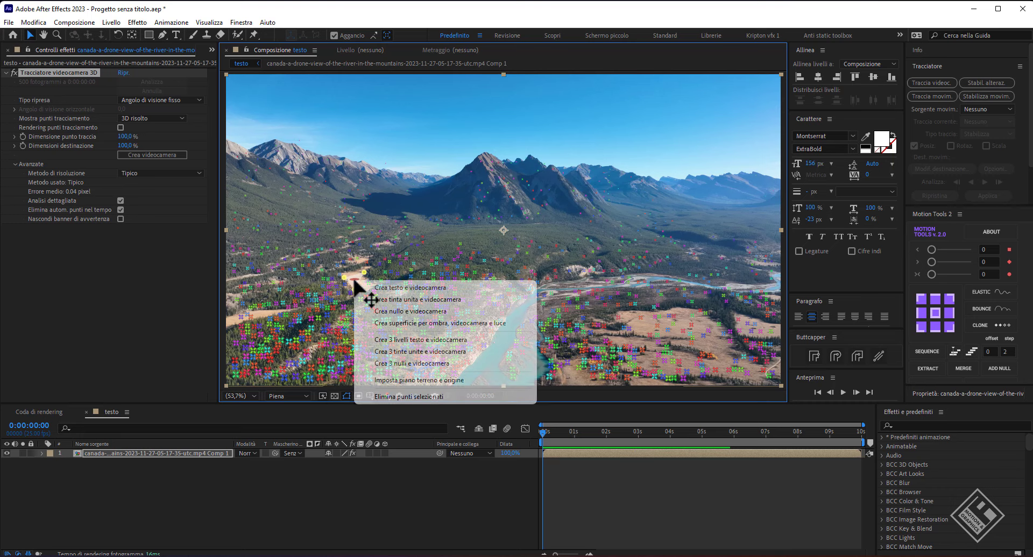
click(411, 300)
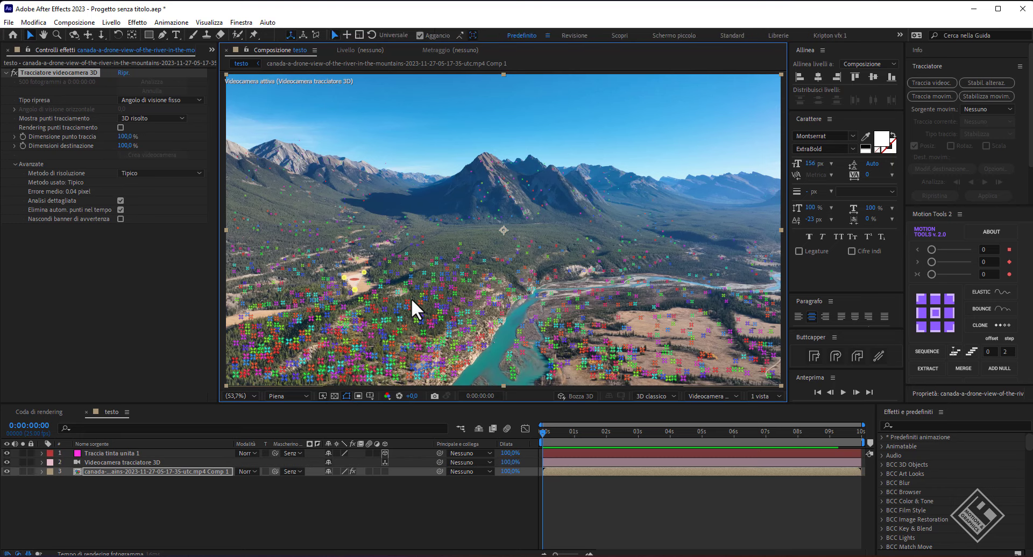
Step: Move to about 7 seconds and select the Traccia tinta unita 1 layer
click(363, 505)
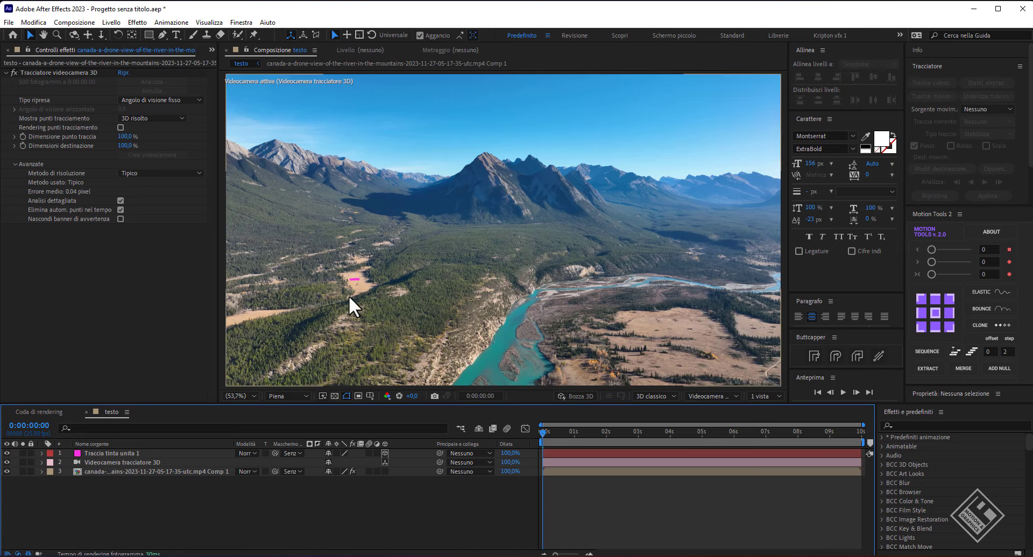
drag(543, 432, 777, 445)
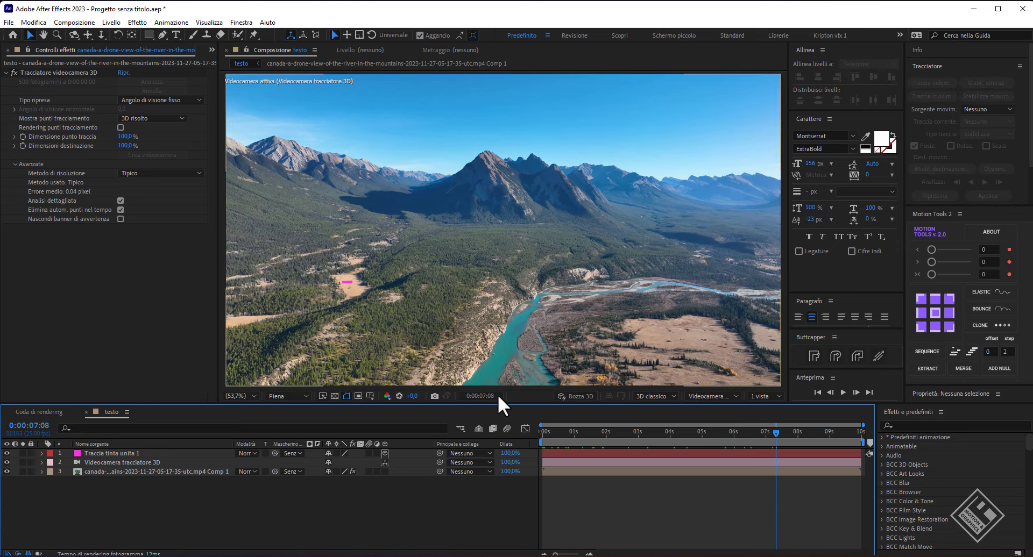
click(115, 454)
key(ctrl+space)
Step: Apply the Griglia effect to Traccia tinta unita 1 and scale the solid up to 1712%
text(grig)
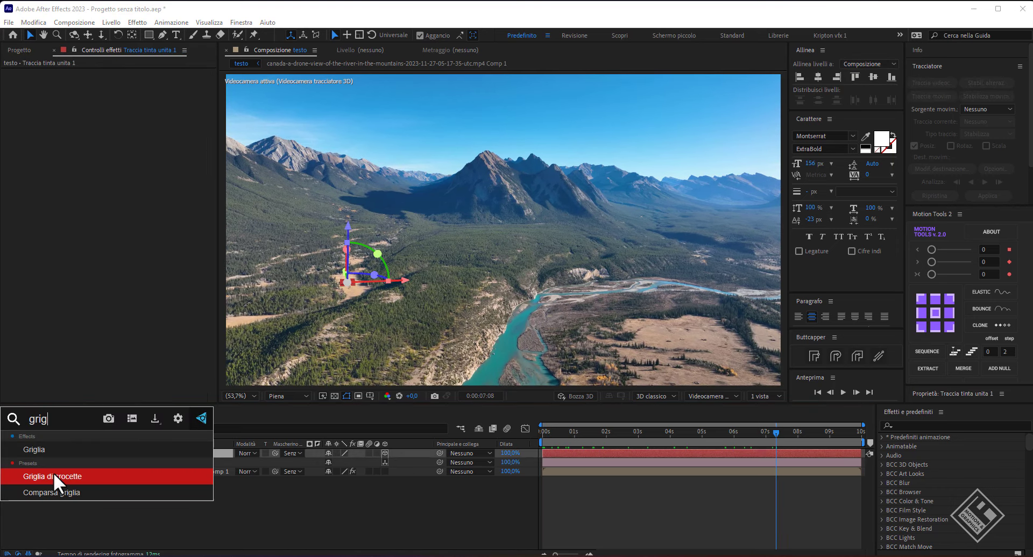
key(Return)
key(s)
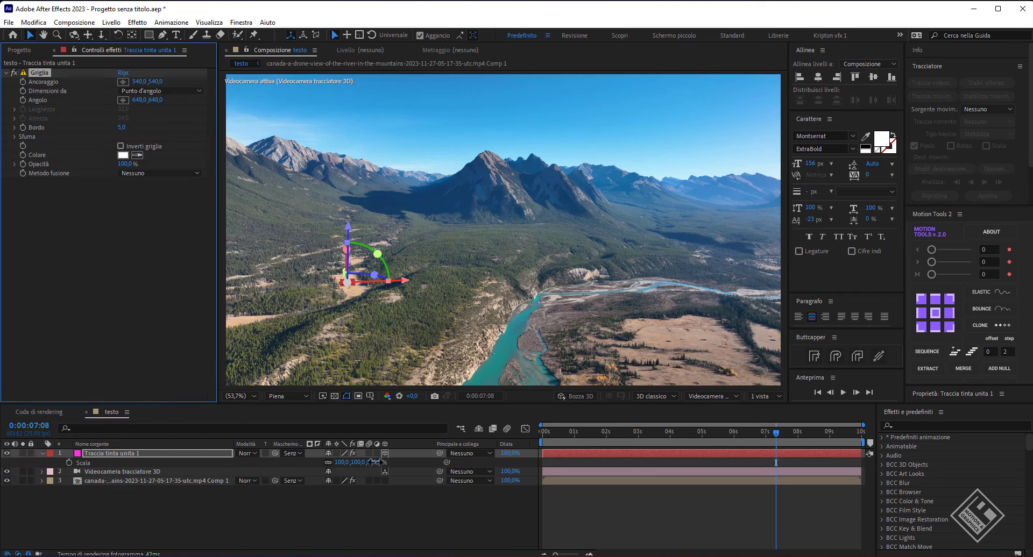
drag(341, 462, 463, 463)
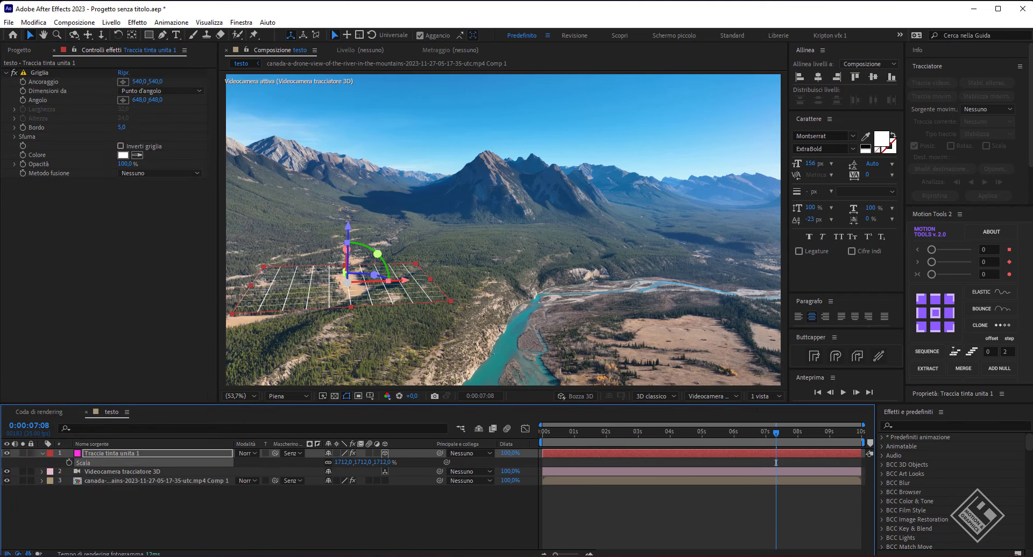
drag(376, 273, 401, 281)
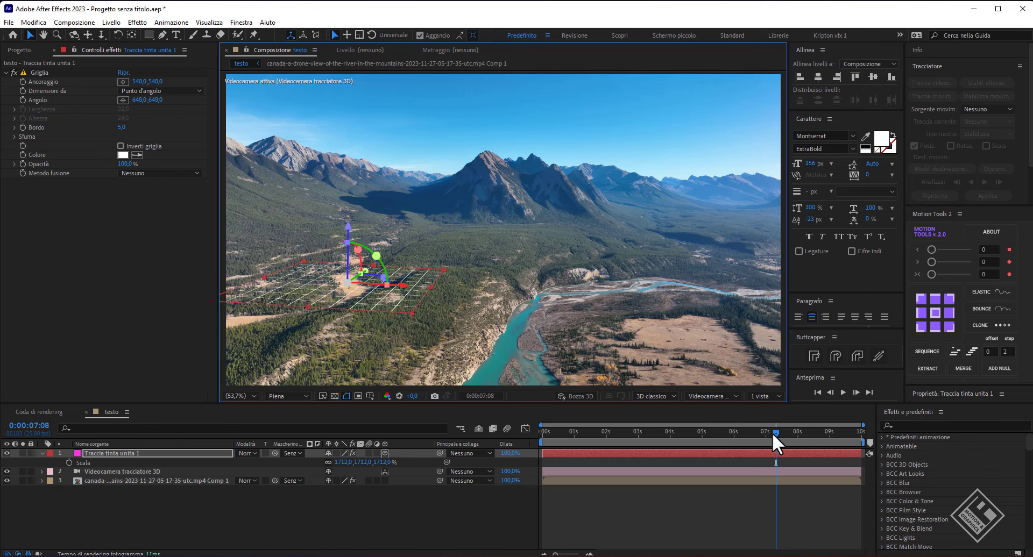
key(Home)
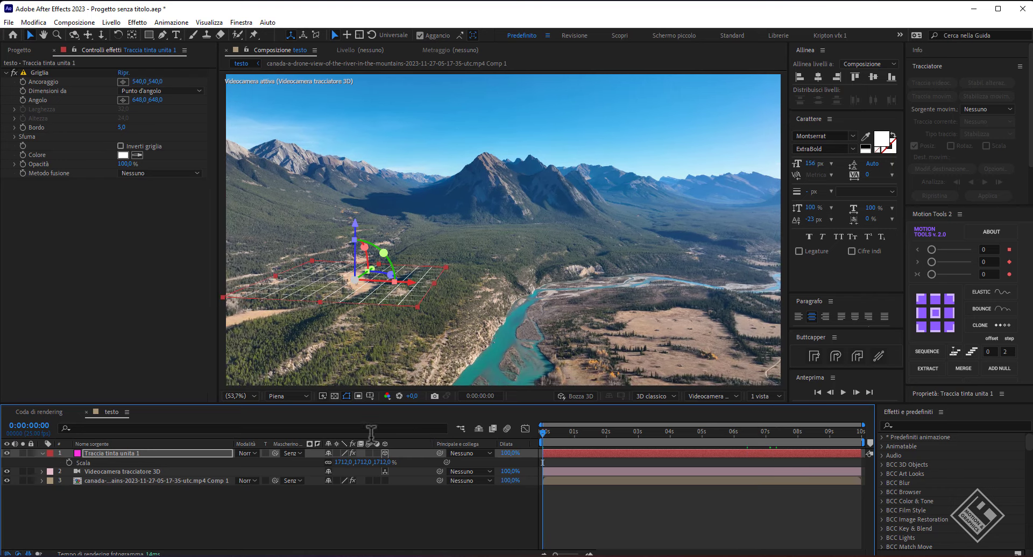
Step: Duplicate the drone layer, rename the copy environment, and delete its 3D Camera Tracker
click(101, 481)
key(ctrl+d)
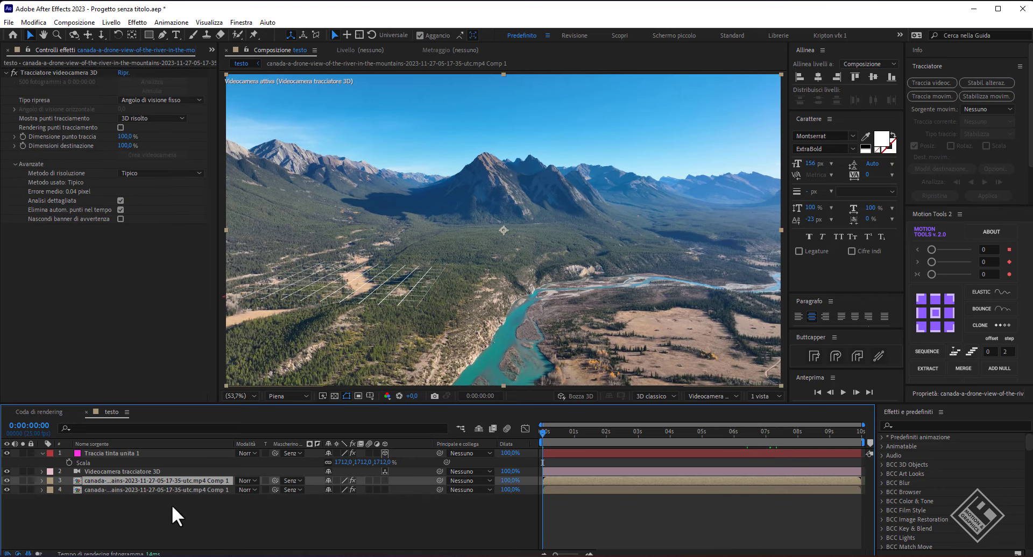
key(Return)
text(environment)
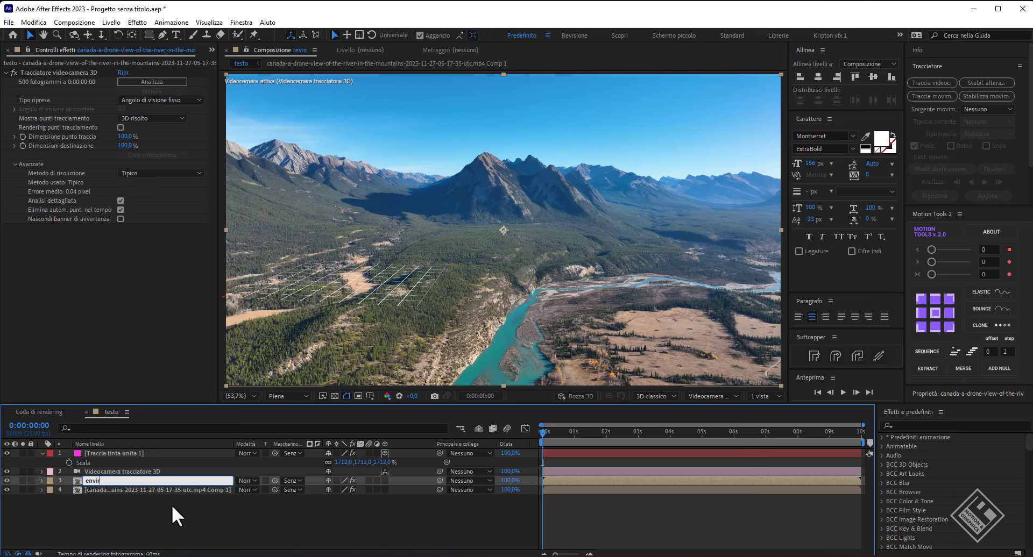
key(Return)
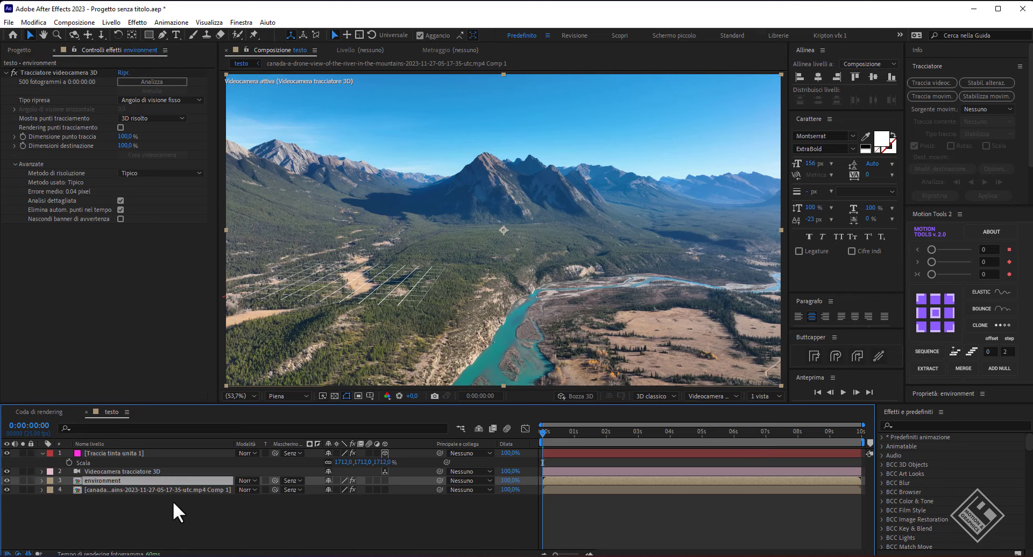
click(66, 70)
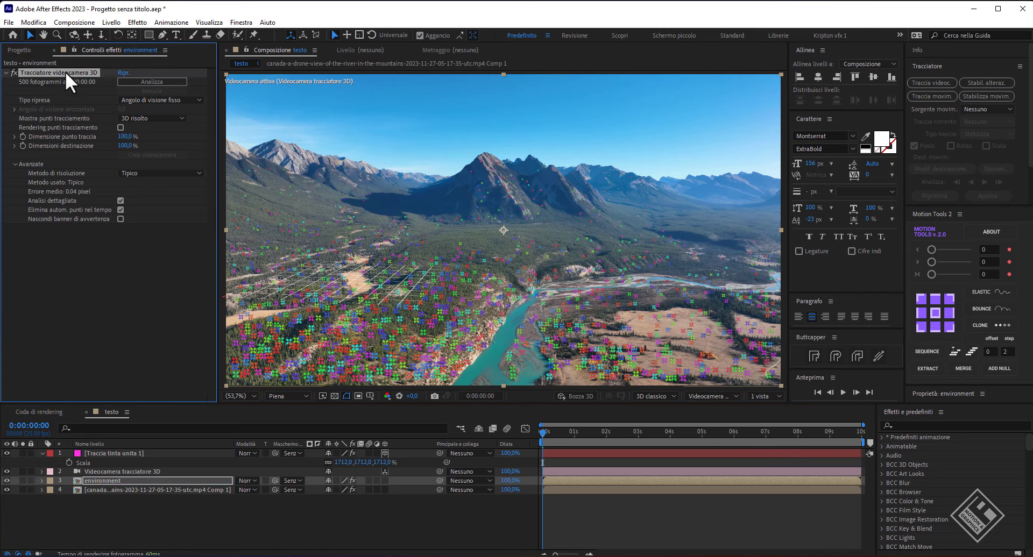
key(Delete)
Step: Freeze the environment layer on its current frame
right_click(107, 480)
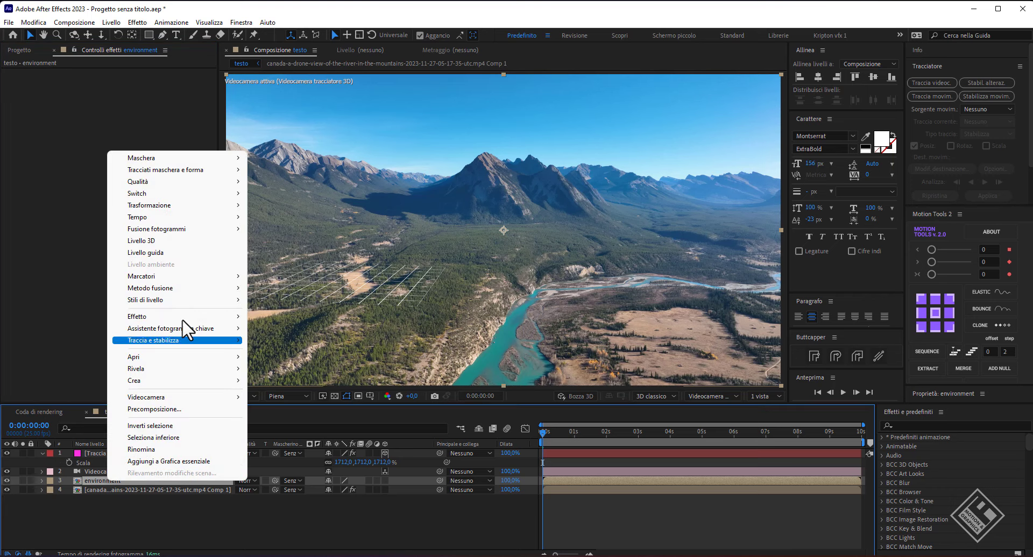
mouse_move(209, 218)
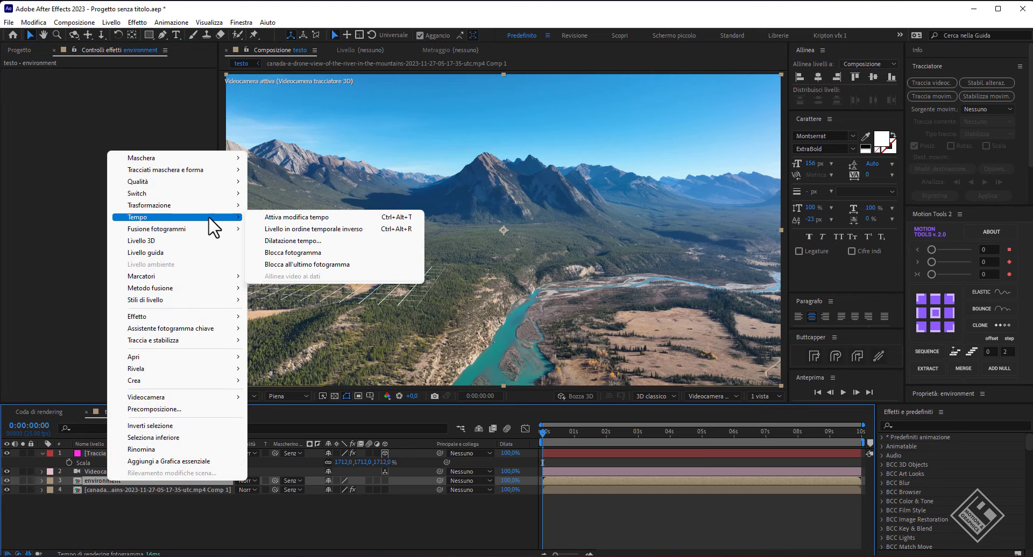
click(295, 253)
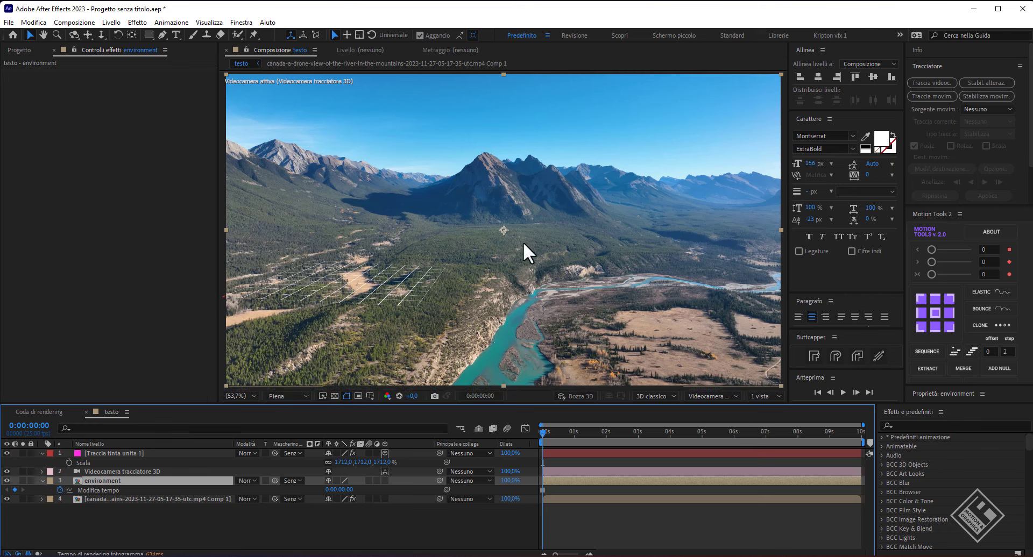
click(42, 481)
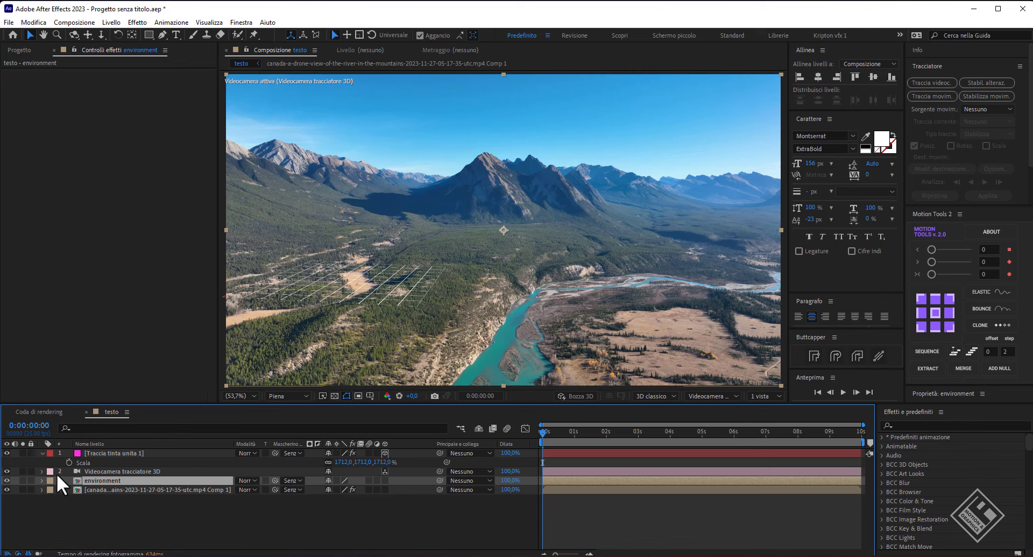
Step: Hide environment and type a two-line text layer reading 'NUDI E' / 'CRUDI'
click(6, 480)
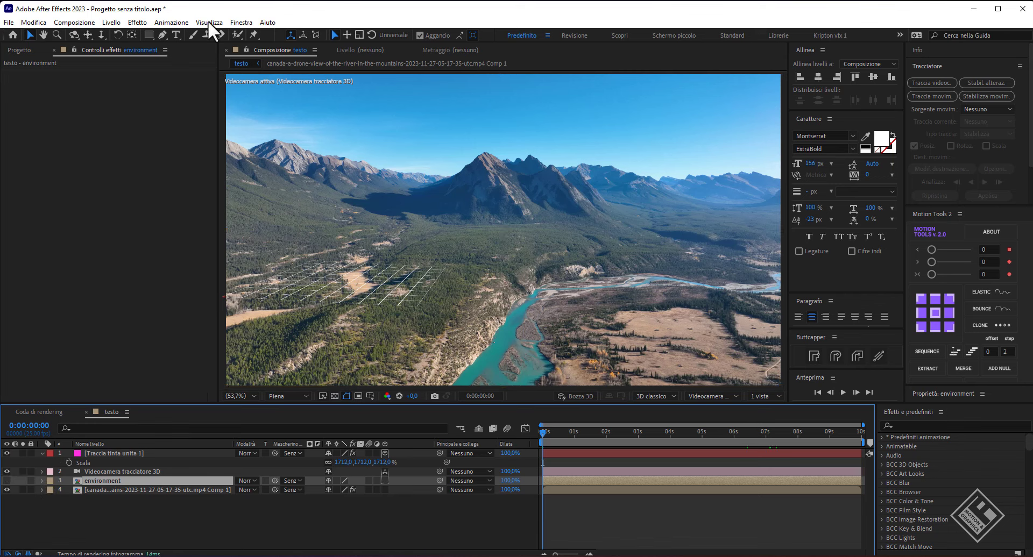
click(176, 35)
click(429, 231)
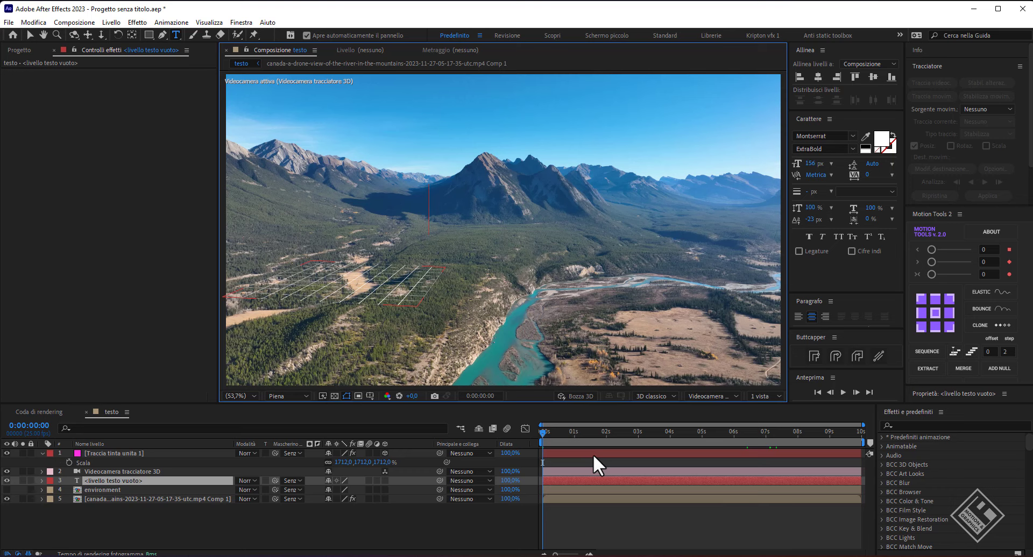
text(NUDI E)
key(Return)
text(CR)
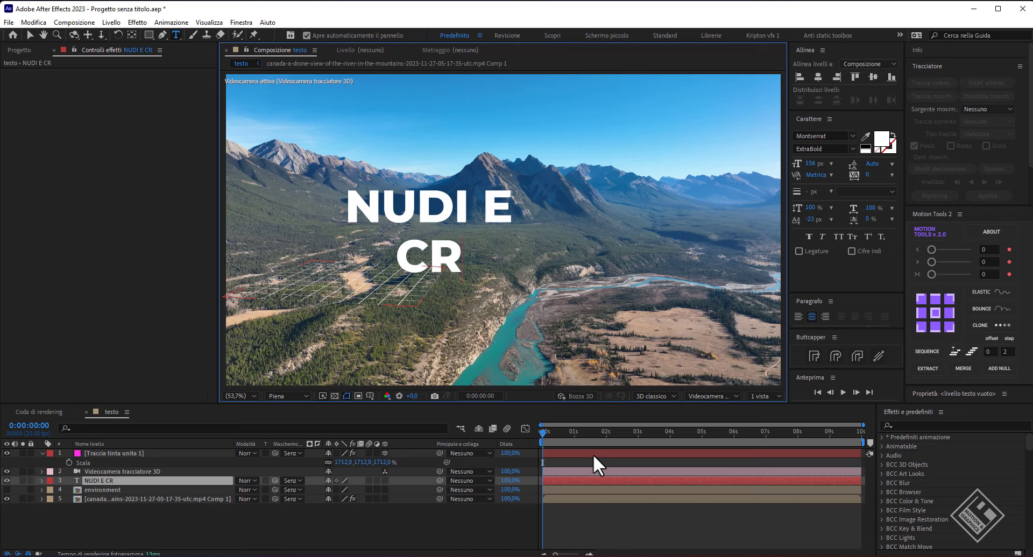
text(UDI)
click(99, 482)
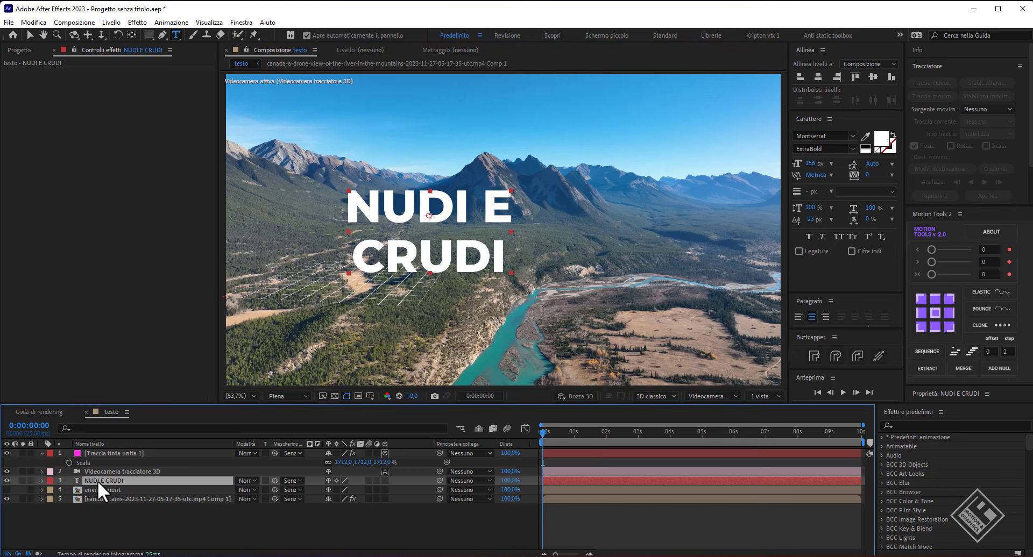
Step: Left-align the NUDI E CRUDI text, hide its layer, and start a new solid
click(798, 317)
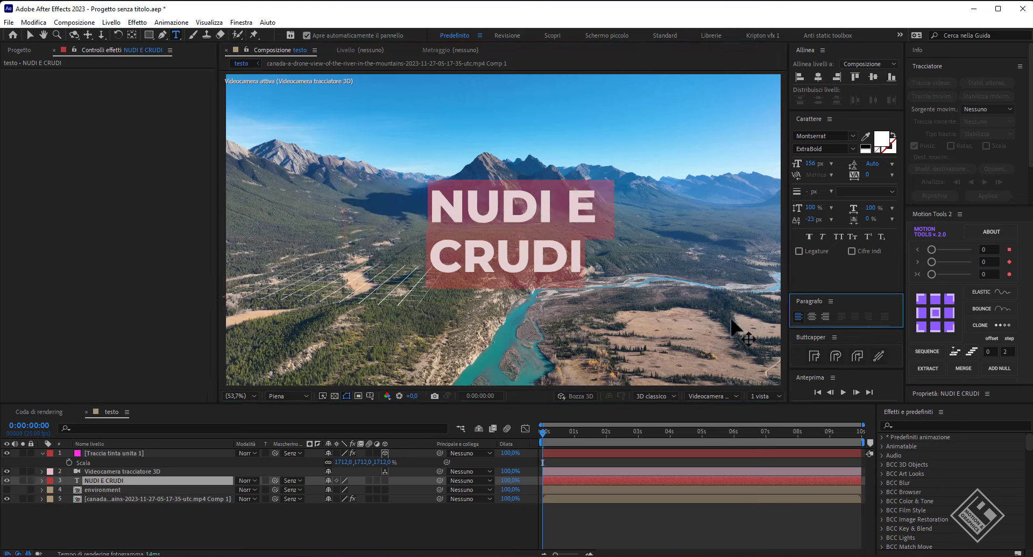
click(7, 480)
click(113, 530)
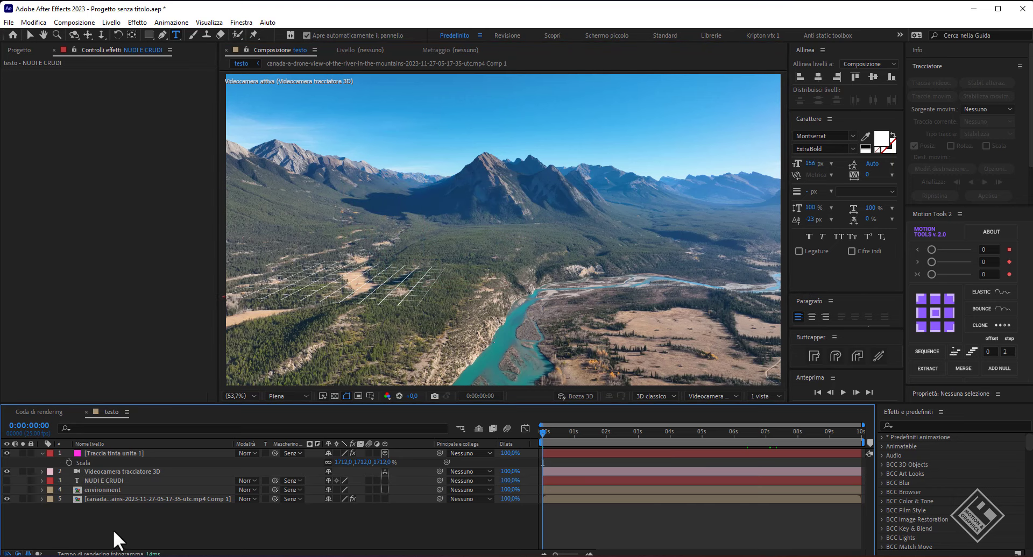
key(ctrl+y)
Step: Name the new solid E3D and apply the Element effect to it
text(E3D)
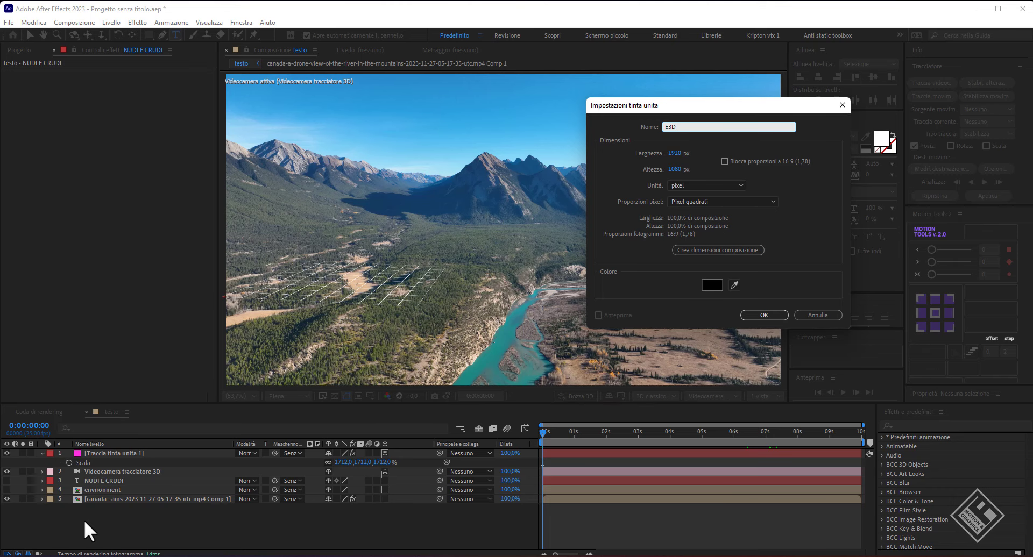
key(Return)
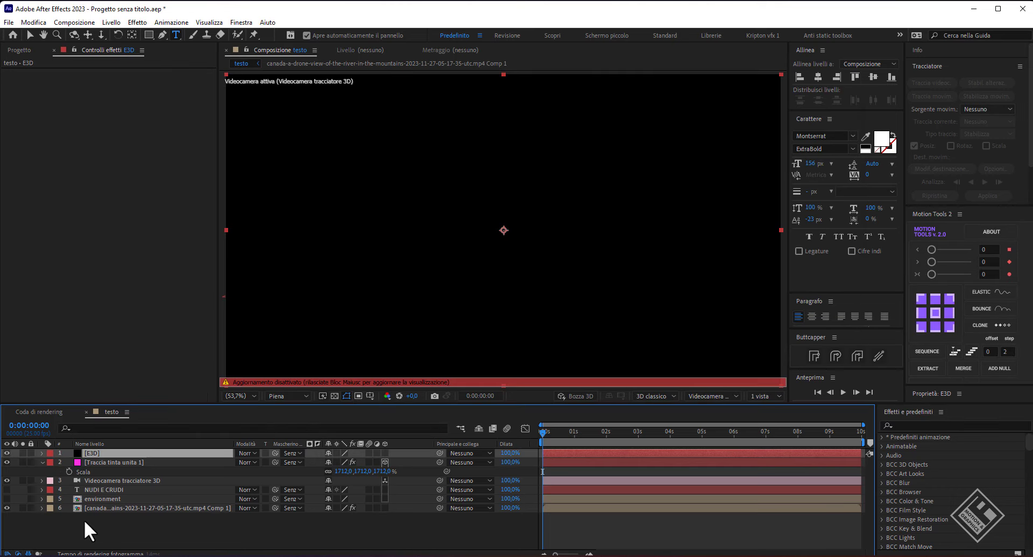
key(ctrl+space)
text(E3D)
key(Return)
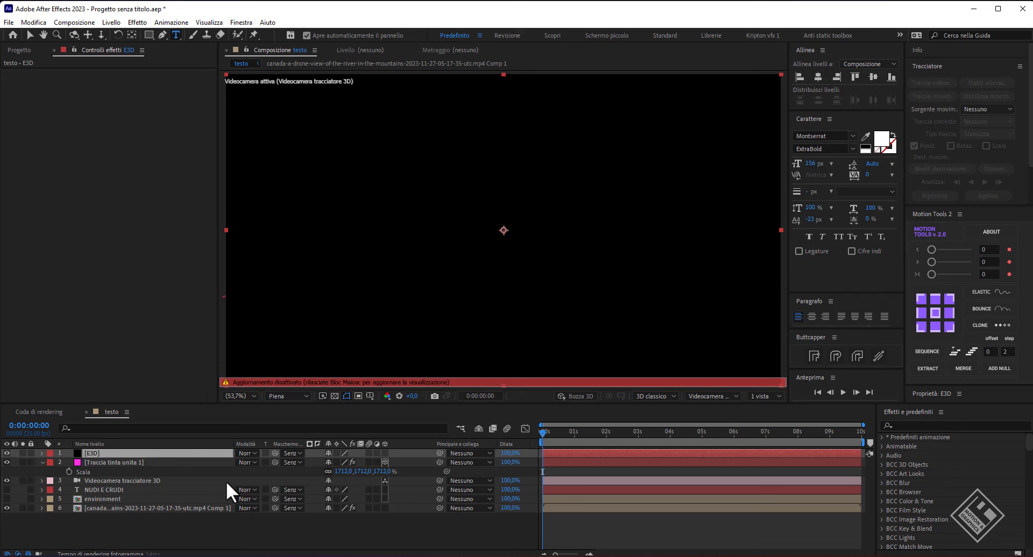
key(v)
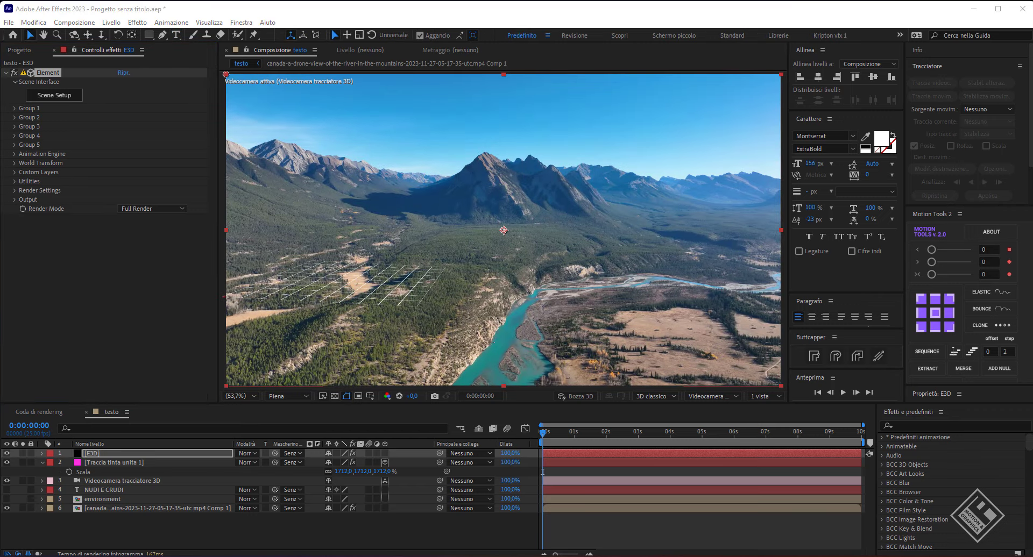
Step: Set Element's Custom Text Path Layer 1 to the NUDI E CRUDI layer
click(14, 171)
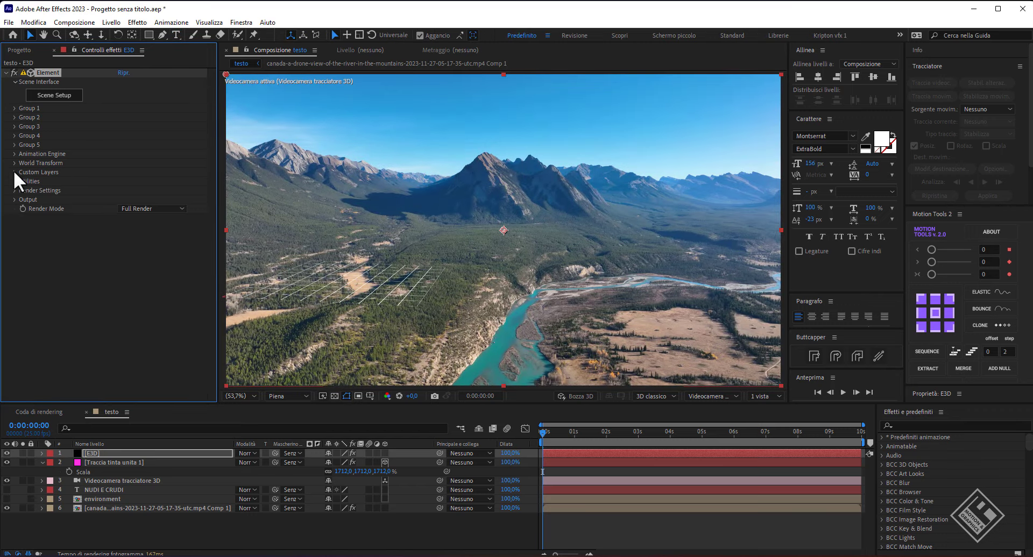
click(25, 181)
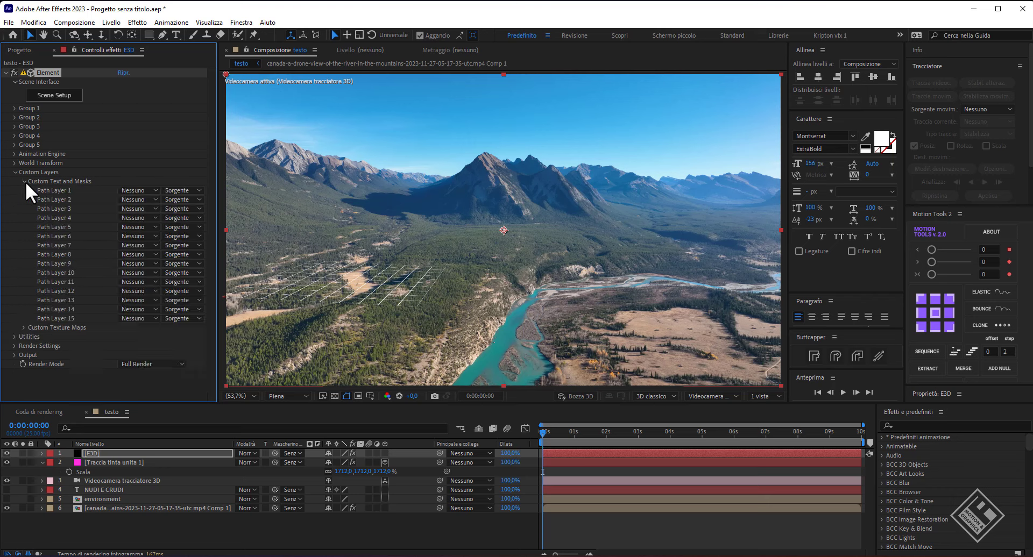
click(145, 191)
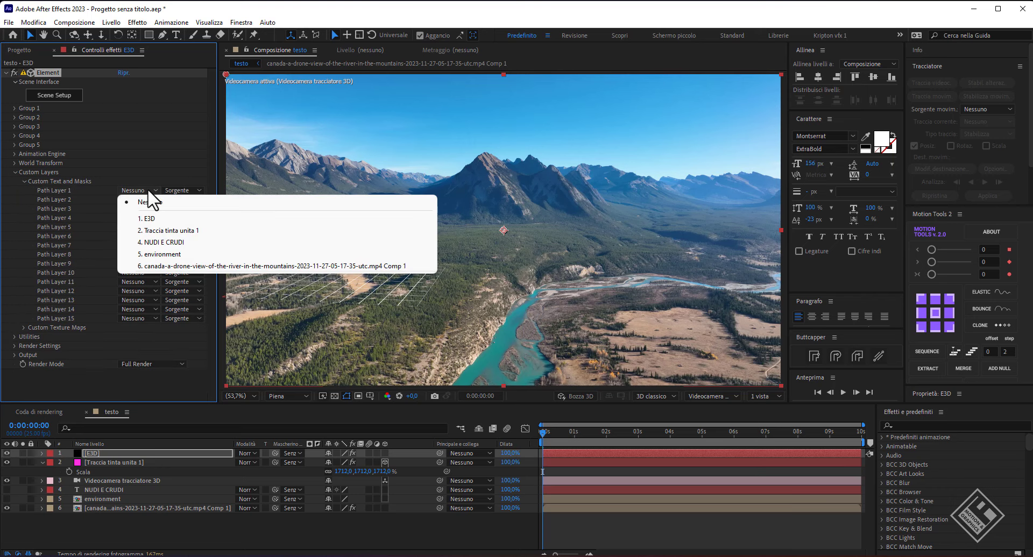
click(157, 242)
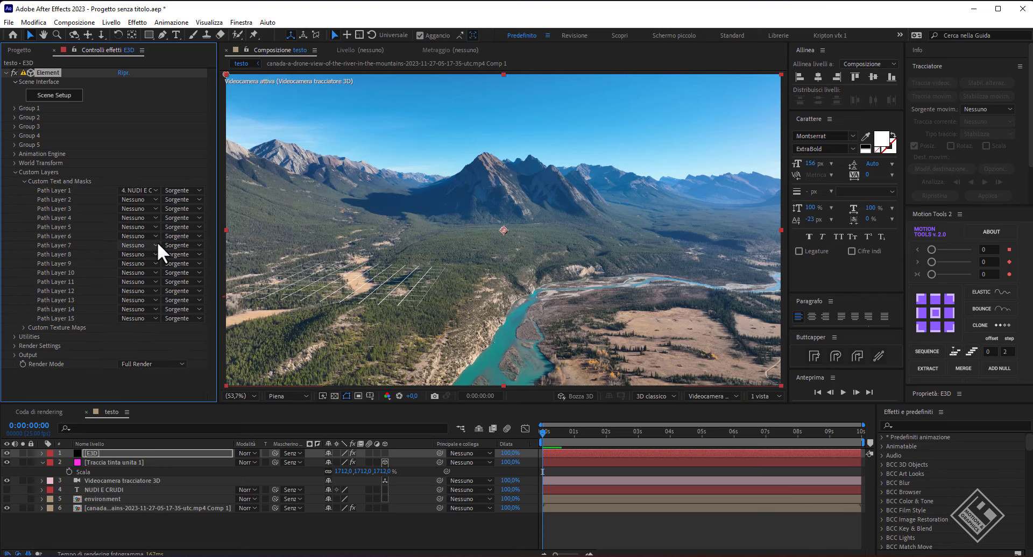
Step: Set Custom Texture Maps Layer 1 to environment, then open Scene Setup for the E3D layer
click(24, 328)
click(144, 215)
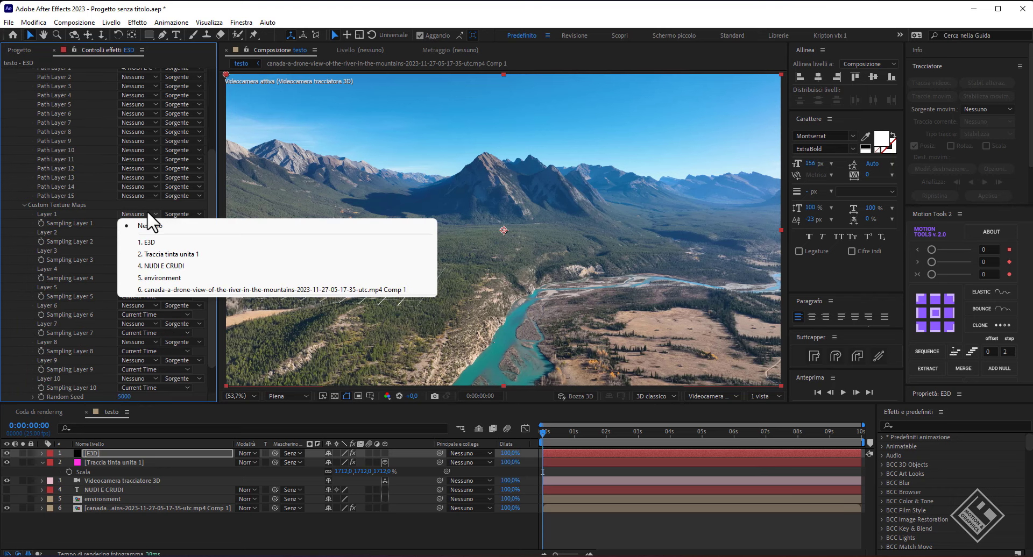
click(159, 278)
click(24, 204)
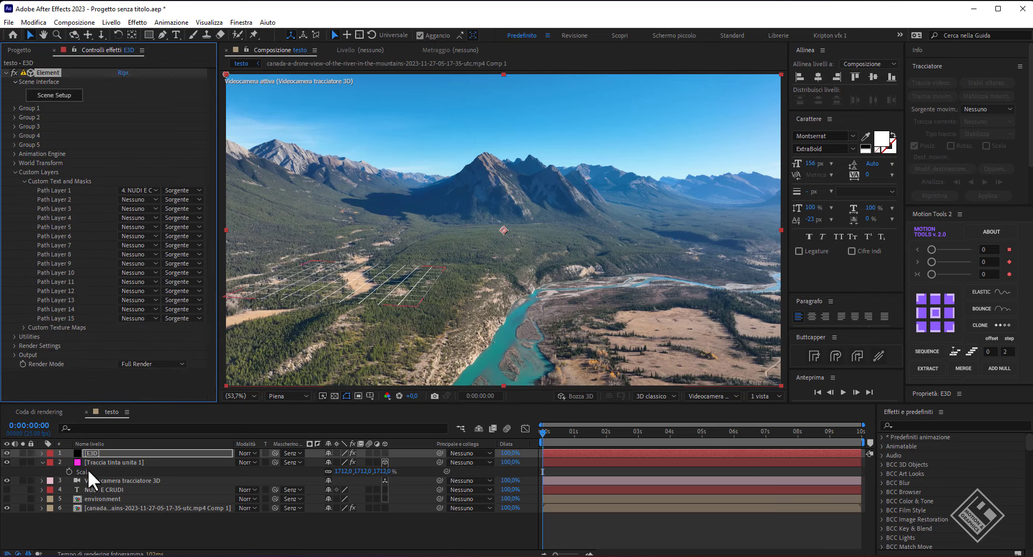
click(95, 499)
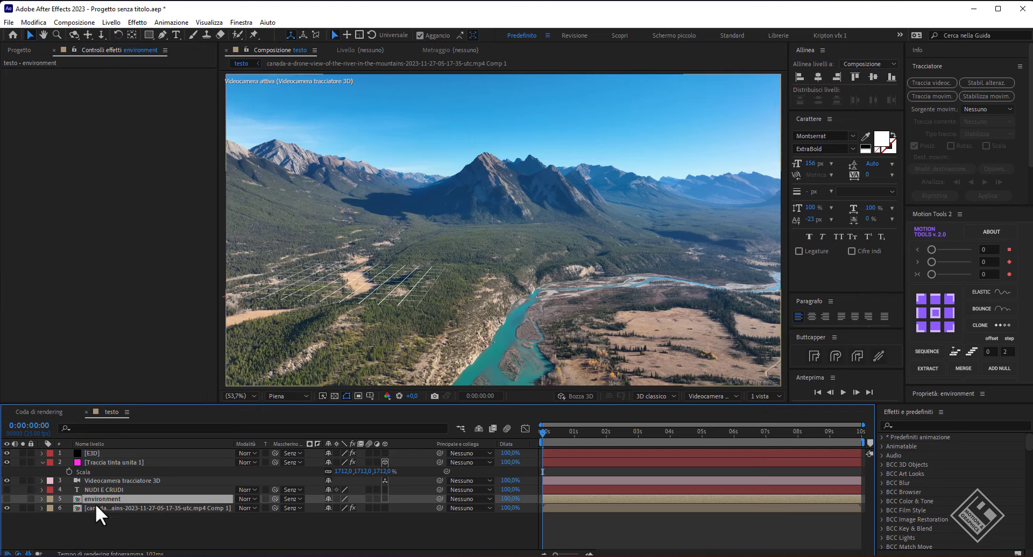
click(97, 445)
click(94, 453)
click(54, 95)
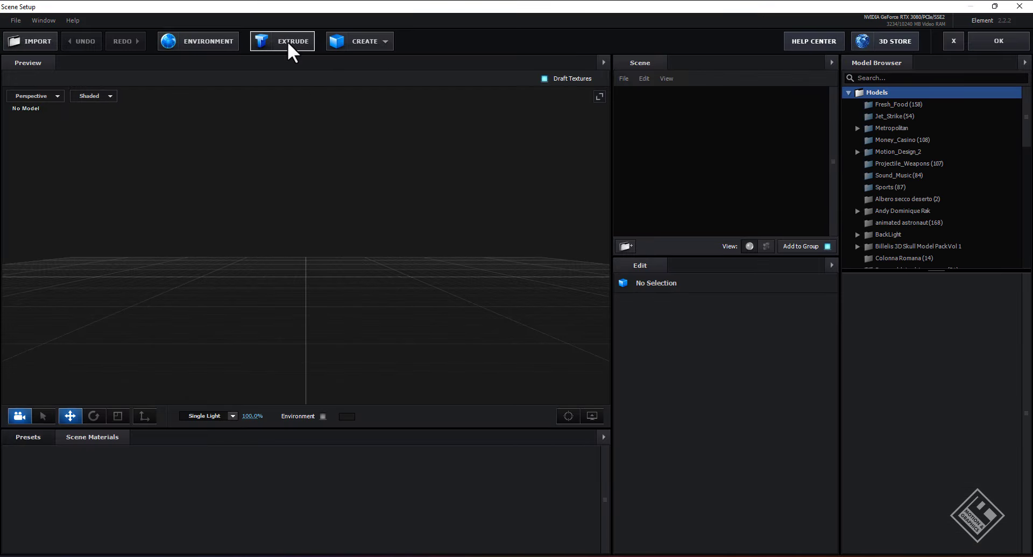
Step: Extrude the NUDI E CRUDI text and set the model's Transform alignment to Bottom
click(287, 41)
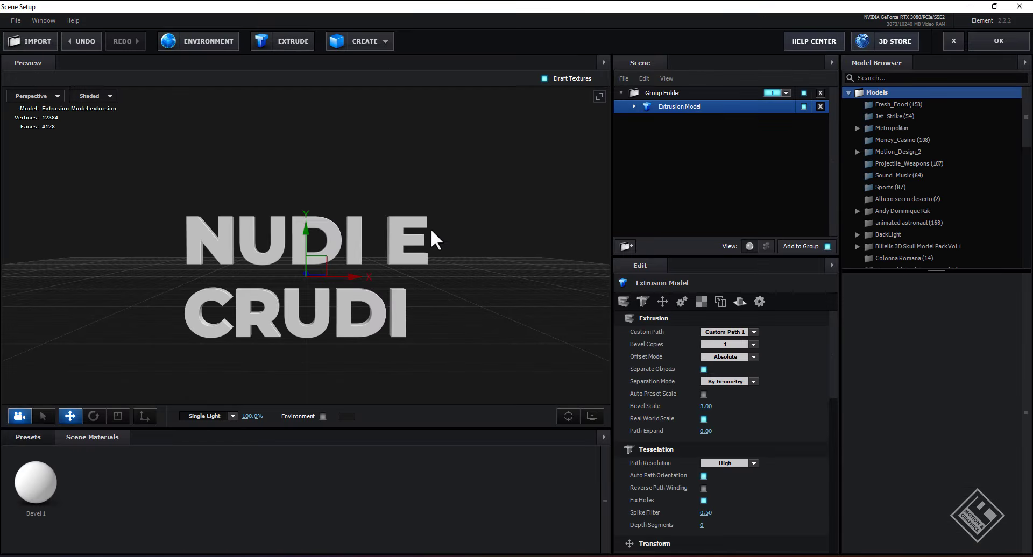
click(635, 106)
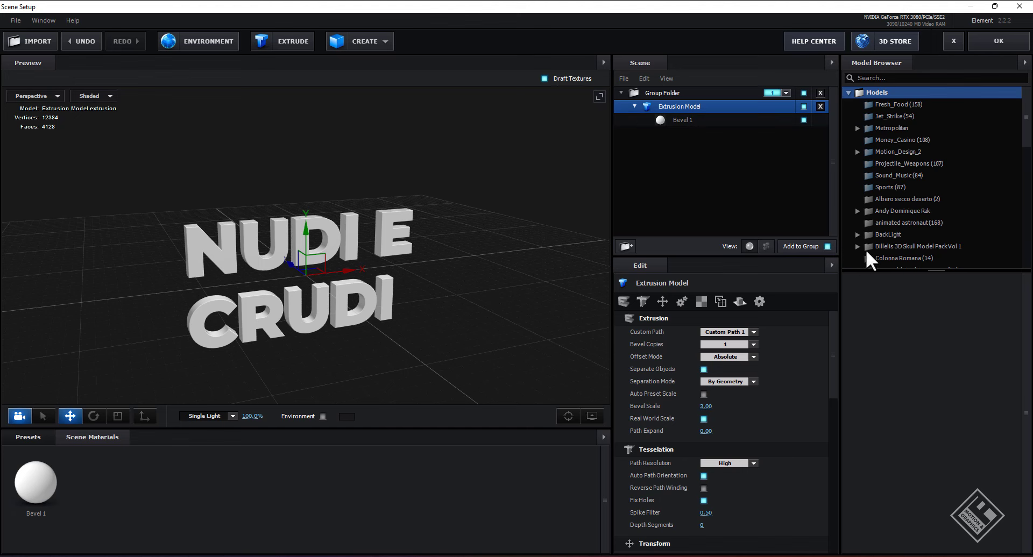
click(662, 301)
click(752, 406)
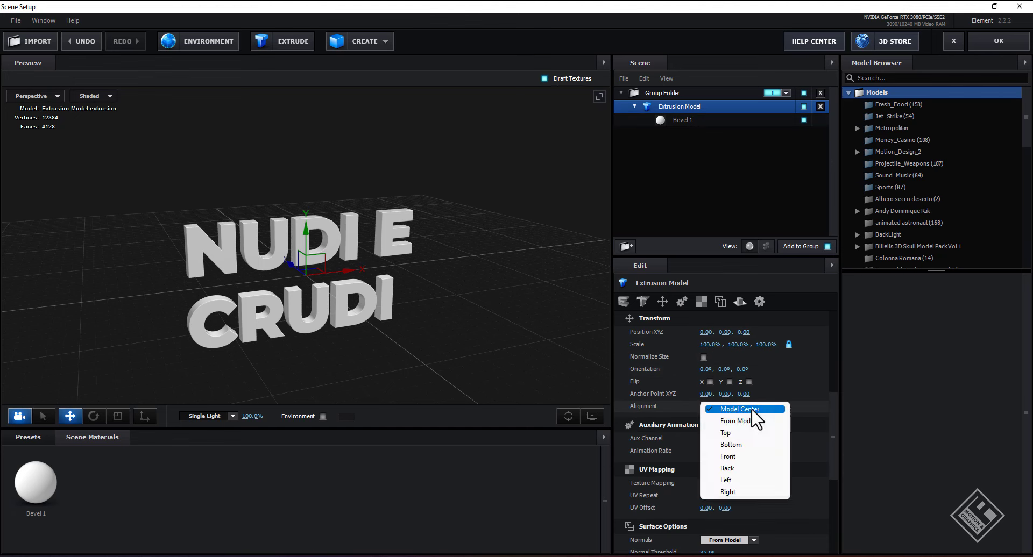
click(746, 445)
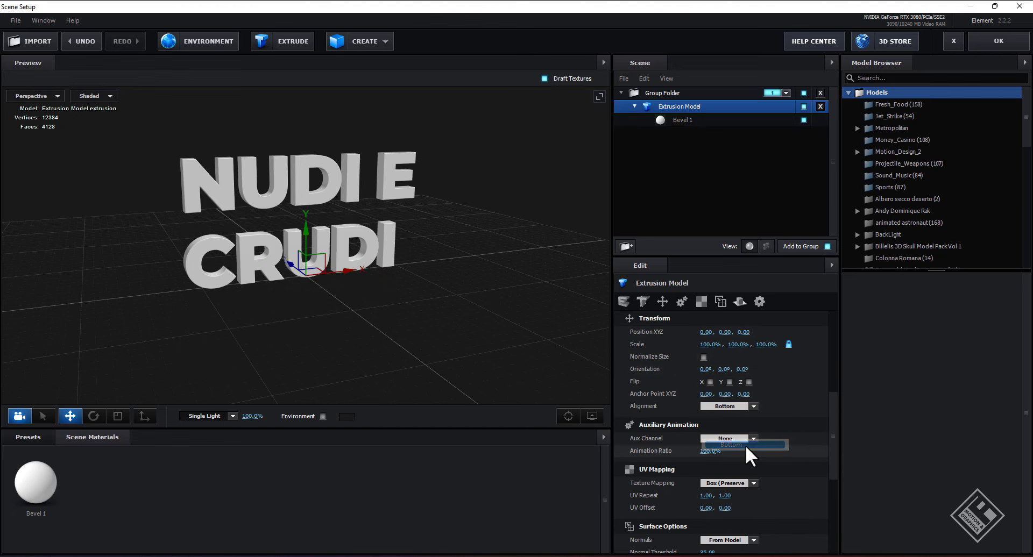
Step: Raise Bevel 1's Extrude depth to 1.50
click(686, 118)
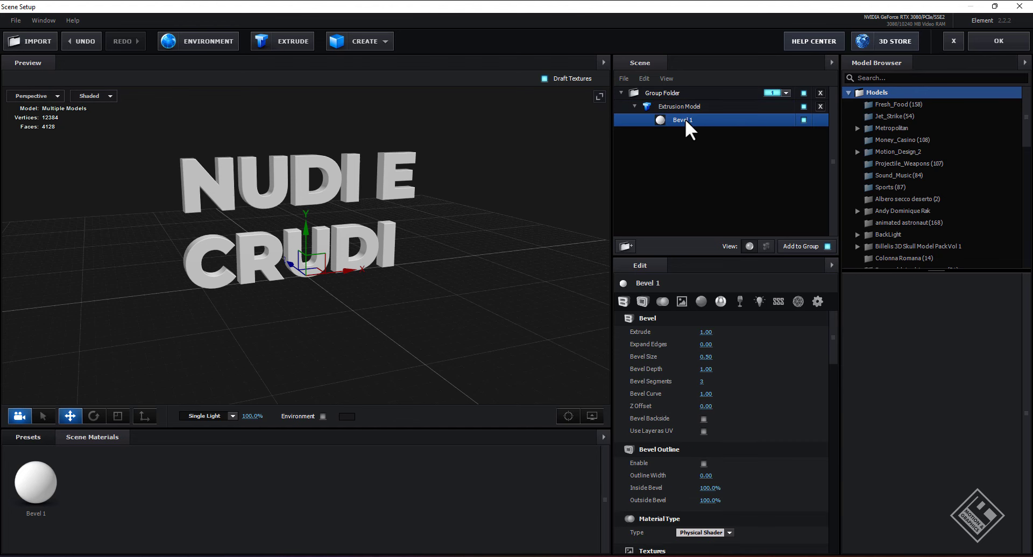
drag(703, 332, 737, 339)
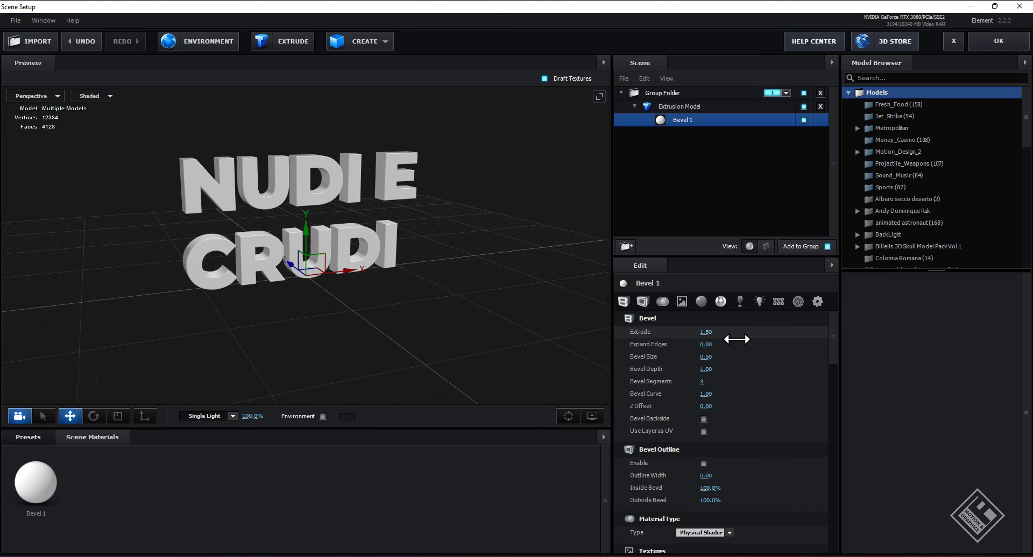
drag(470, 320, 374, 347)
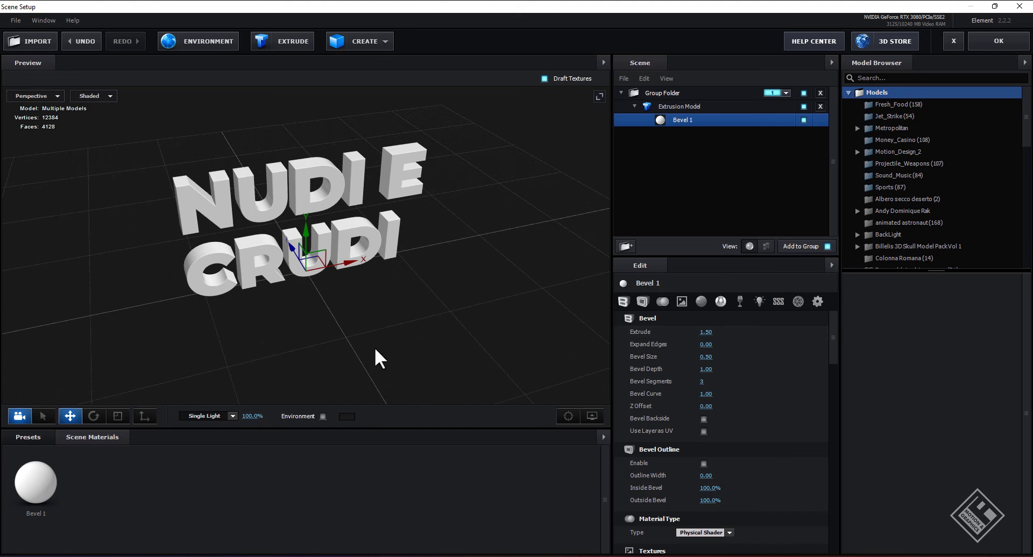
Step: Apply the 83_Crack 2 material from E3D Material Pack_1 to the text
click(21, 436)
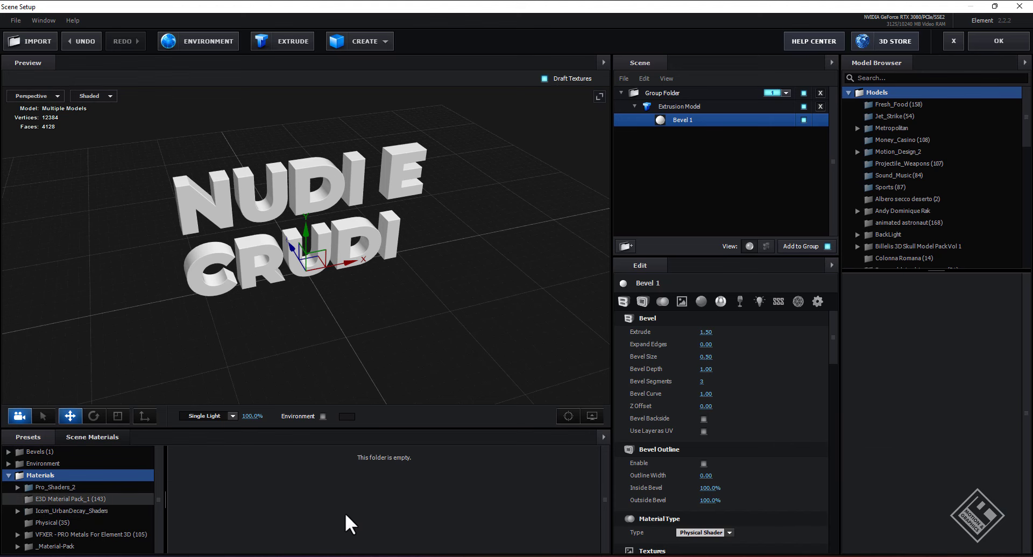
click(135, 499)
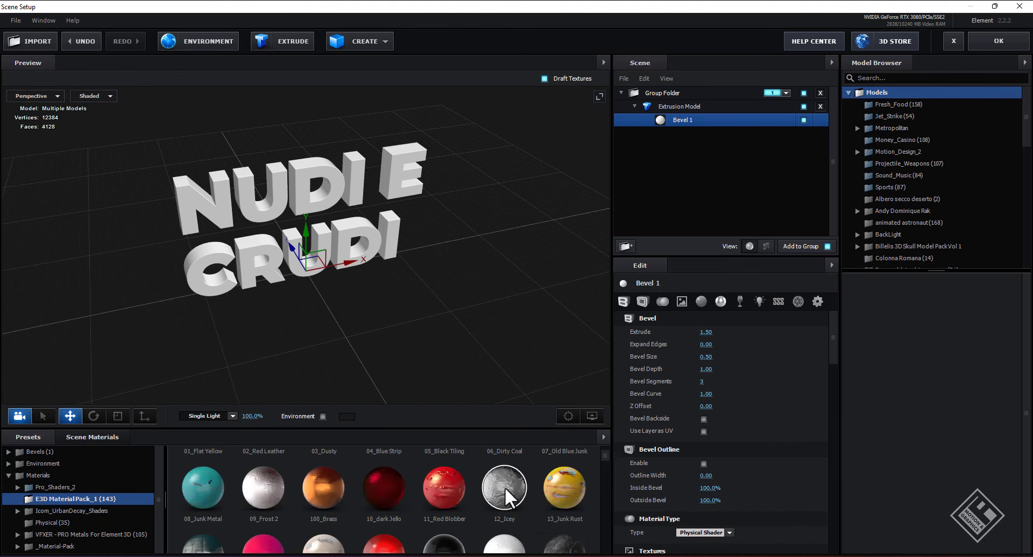
scroll(503, 487, down, 3)
scroll(503, 486, down, 10)
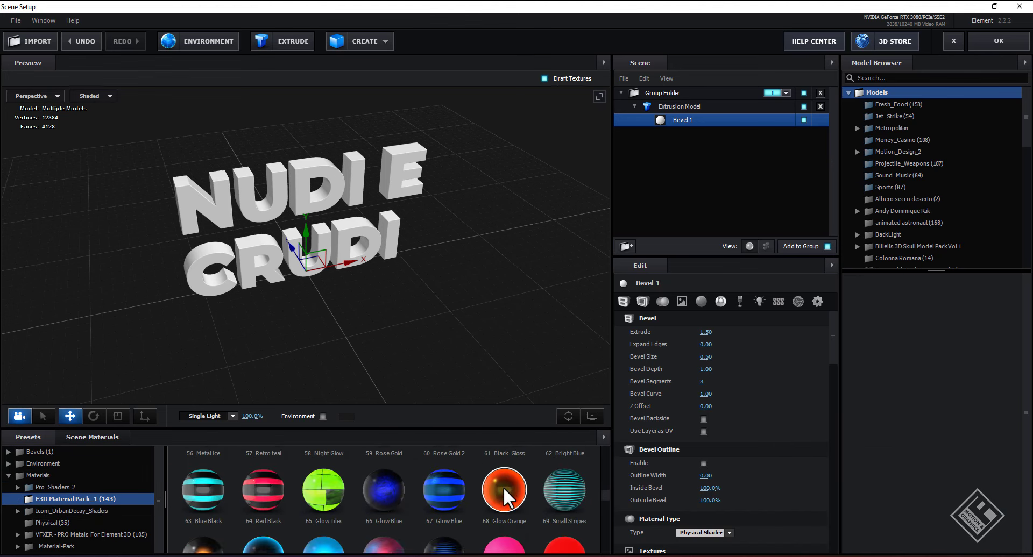
drag(563, 511, 393, 247)
drag(404, 299, 404, 294)
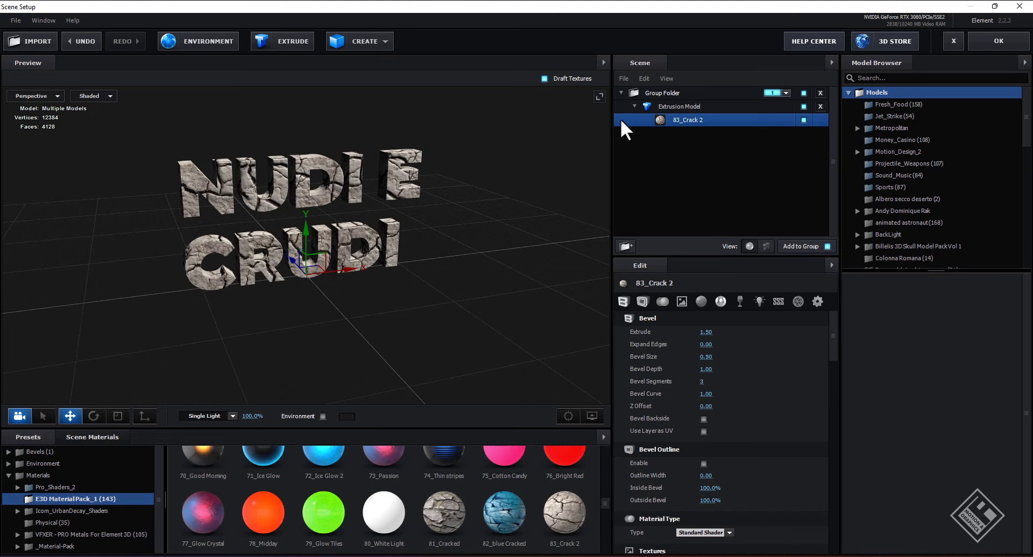
Step: Set the Extrusion Model's UV Repeat to 3 and 3
click(666, 106)
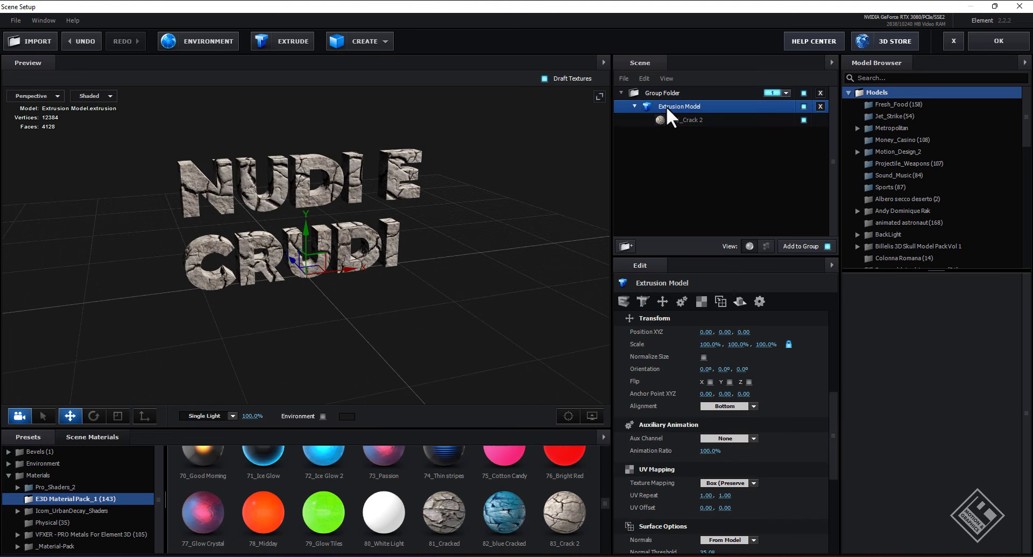
click(699, 302)
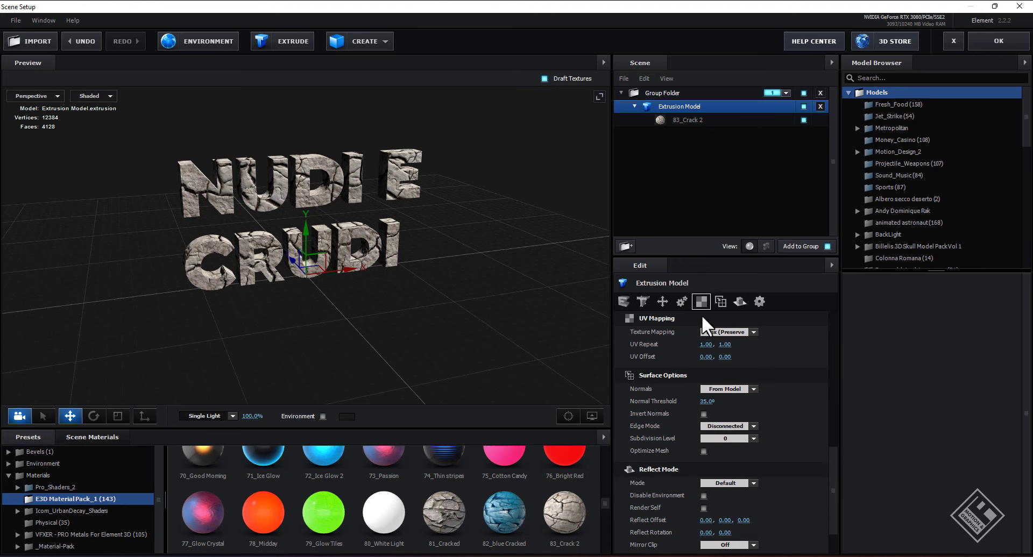
click(706, 344)
text(3)
key(Tab)
text(3)
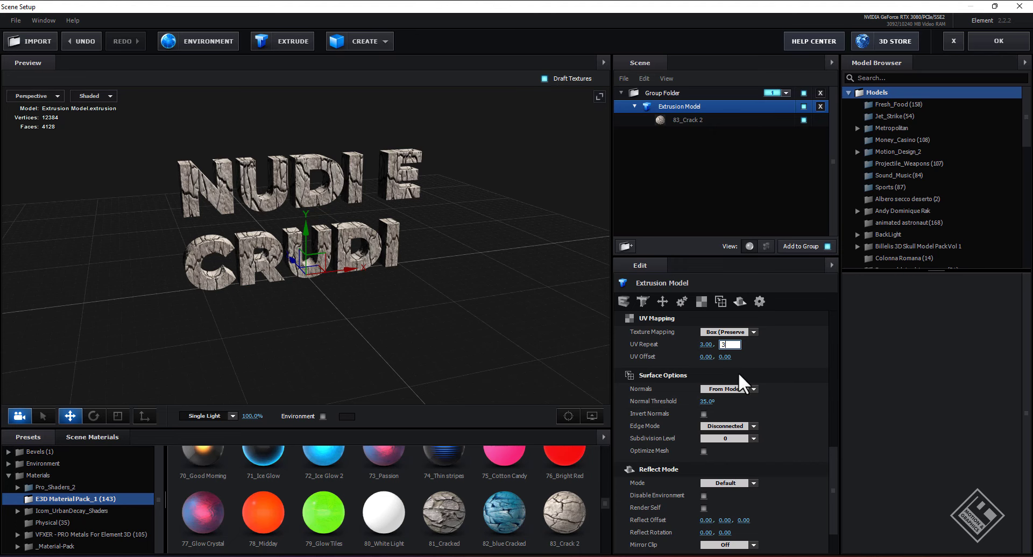
key(Return)
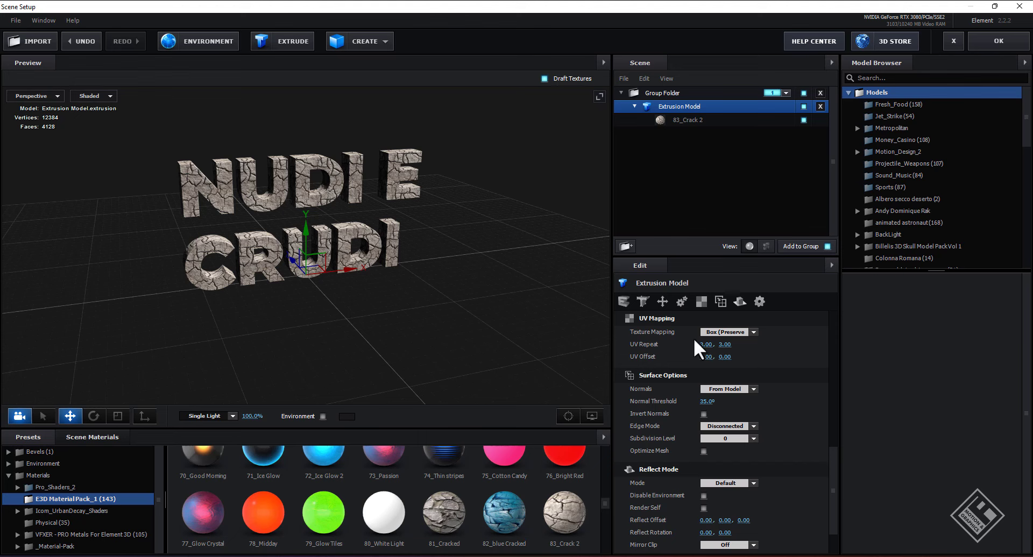
Step: Give 83_Crack 2 a dark green 105E18 illumination colour with slightly raised intensity
click(687, 119)
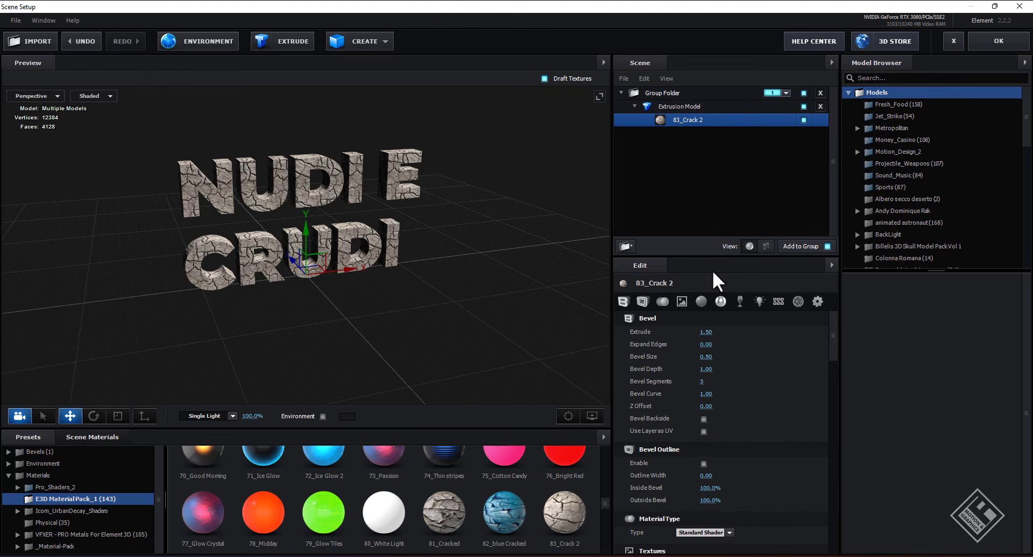
click(760, 301)
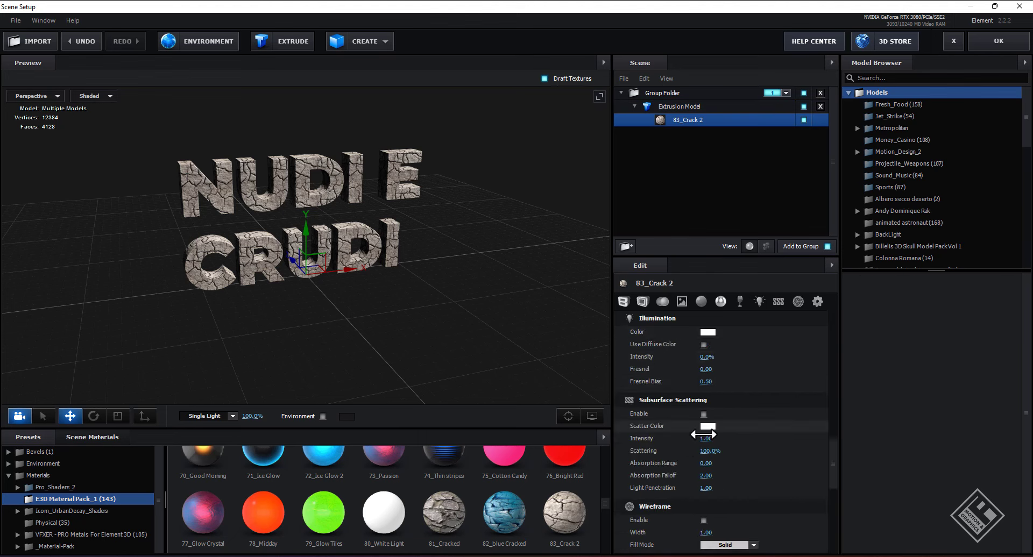
click(708, 332)
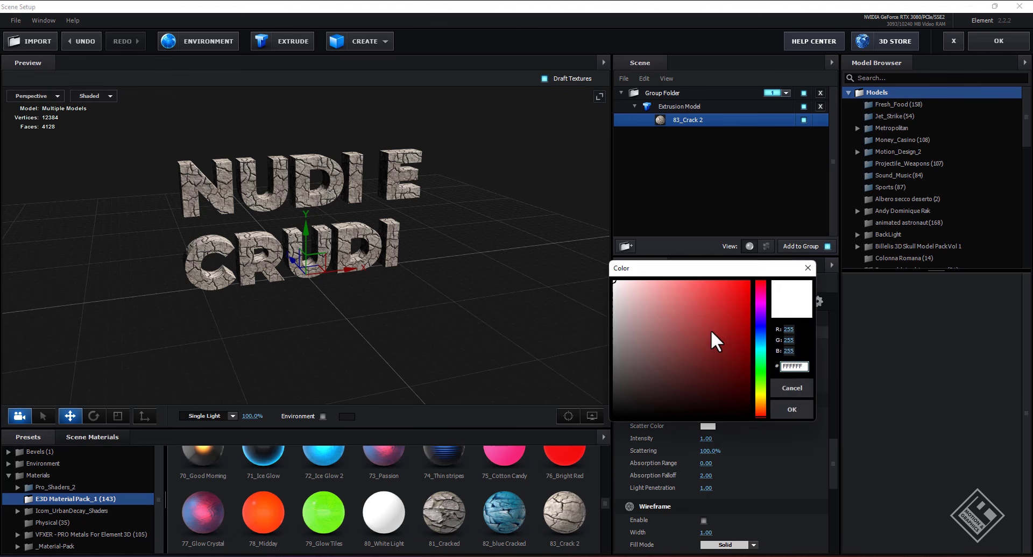
click(761, 369)
click(725, 366)
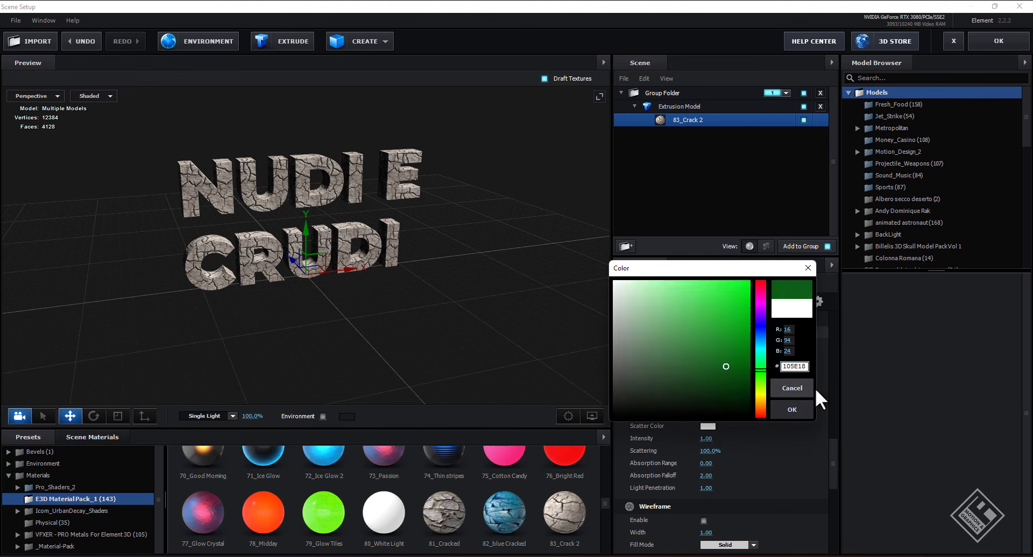
click(803, 407)
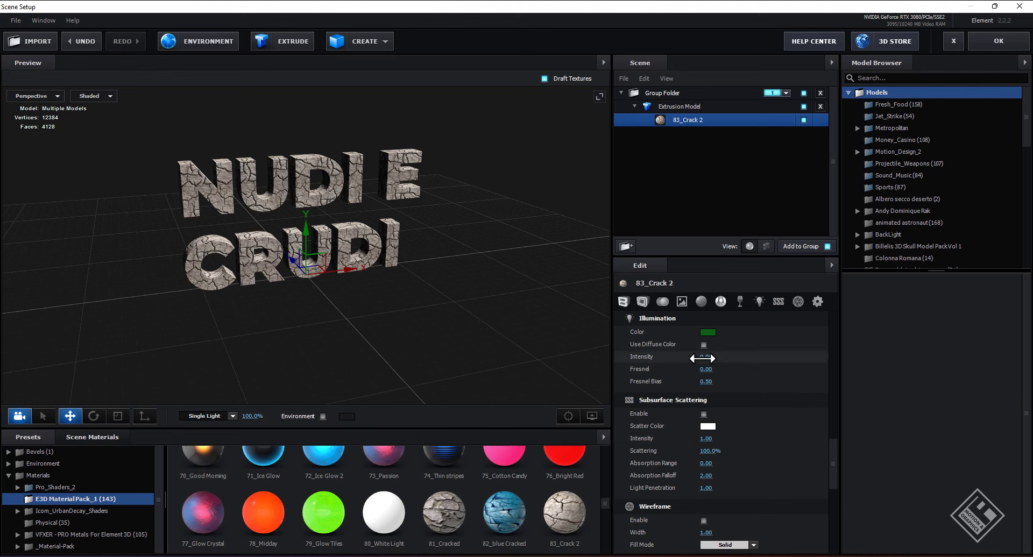
mouse_move(705, 358)
mouse_down()
mouse_move(715, 363)
mouse_move(705, 362)
mouse_up()
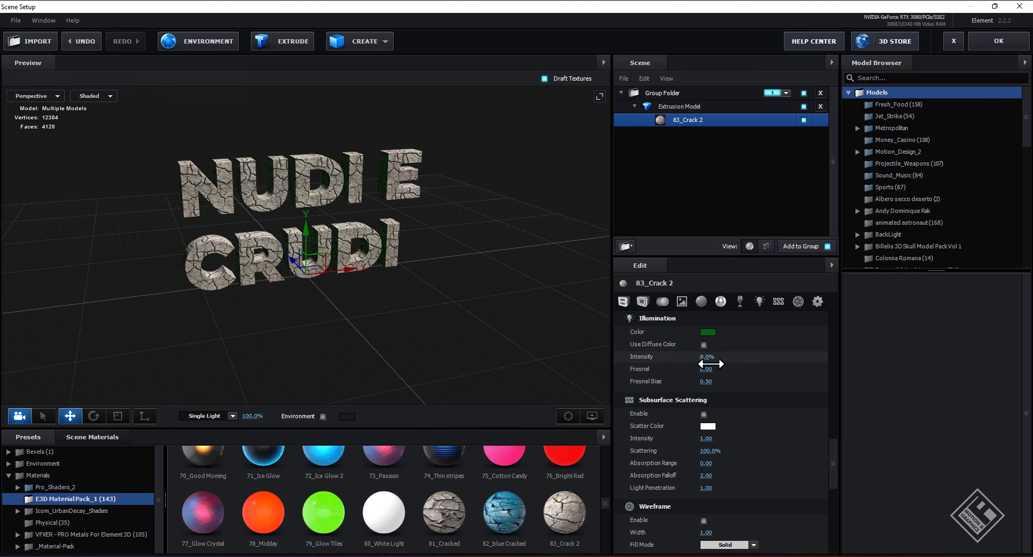
drag(403, 154, 268, 299)
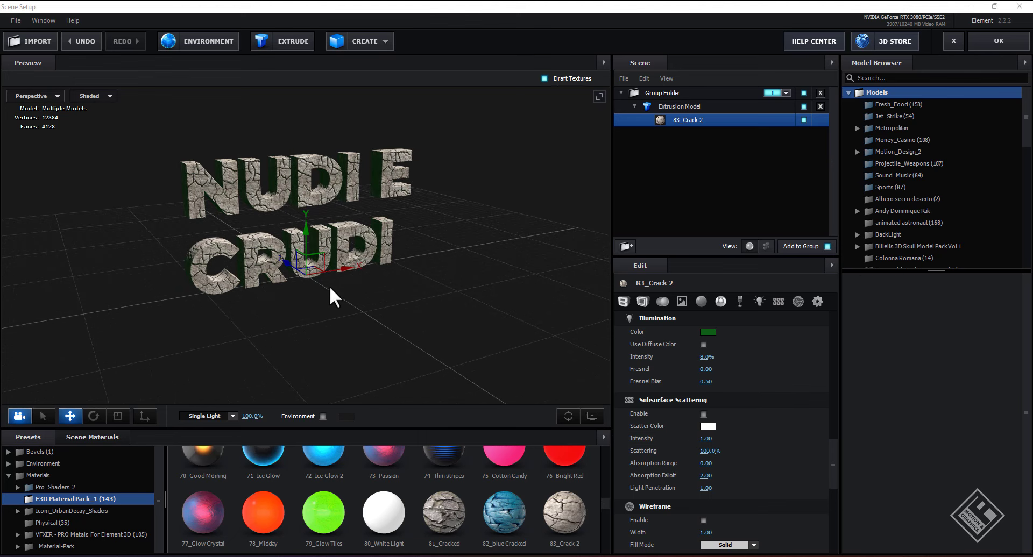
click(352, 34)
Step: Add a plane scaled to about 1000% and make its Default material a Matte Shadow
click(503, 65)
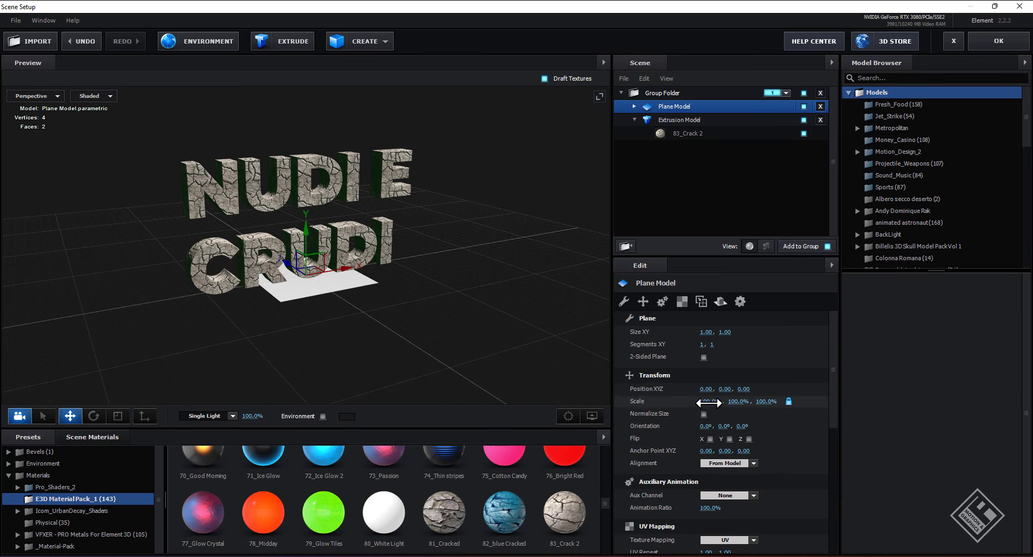
drag(709, 401, 893, 398)
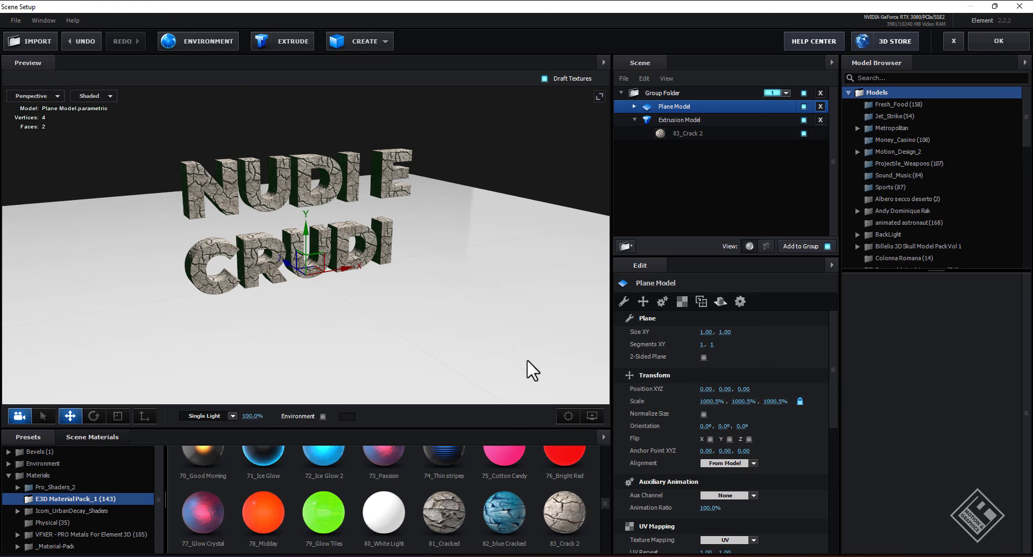
click(60, 526)
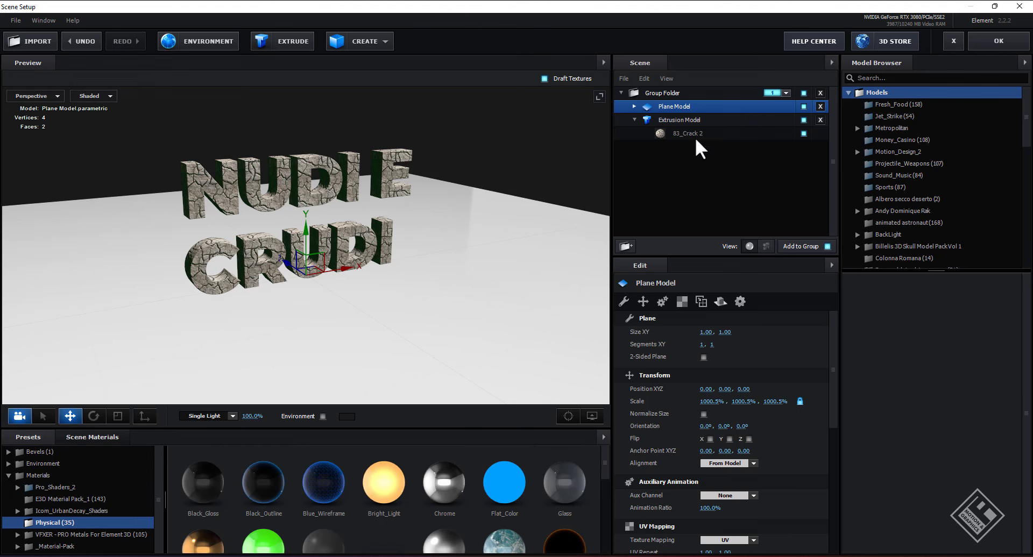
click(634, 106)
click(685, 119)
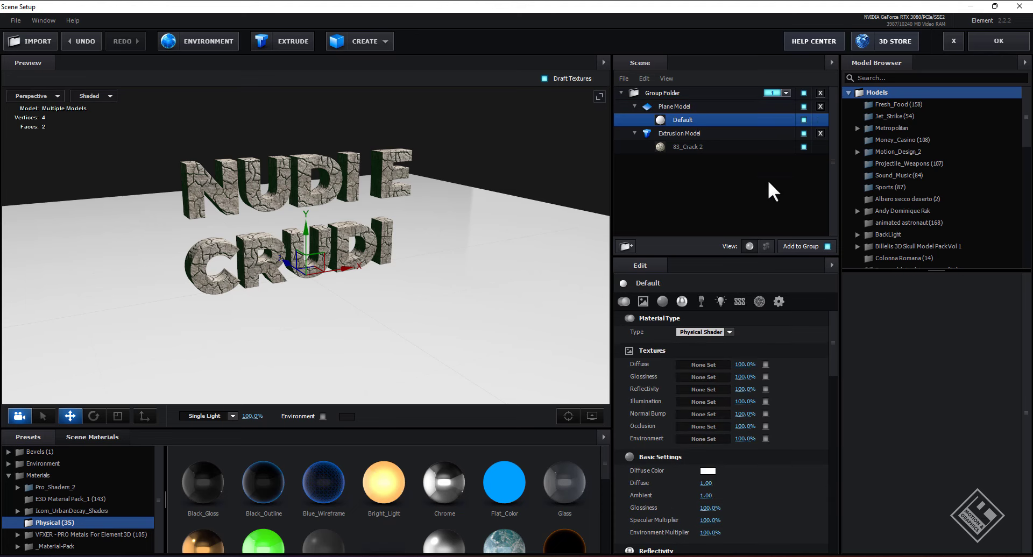
click(780, 304)
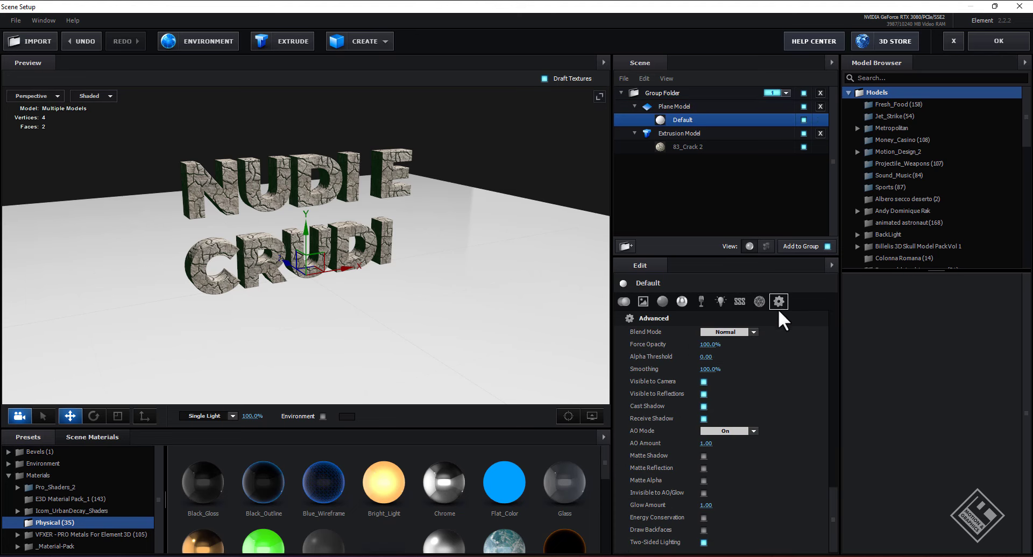
click(704, 456)
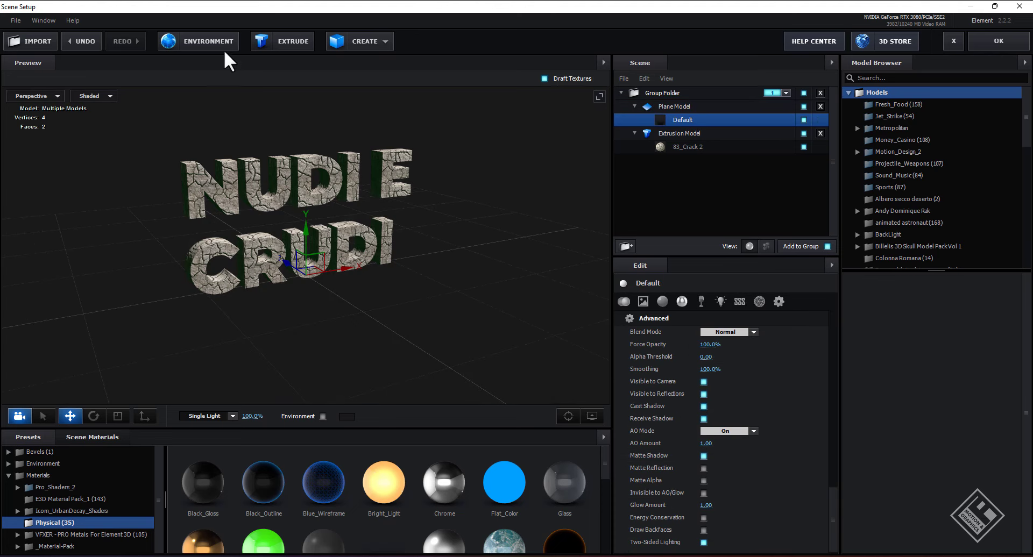
Step: Set the scene environment to Custom Layer 1, the drone footage, and apply the scene
click(201, 41)
click(488, 215)
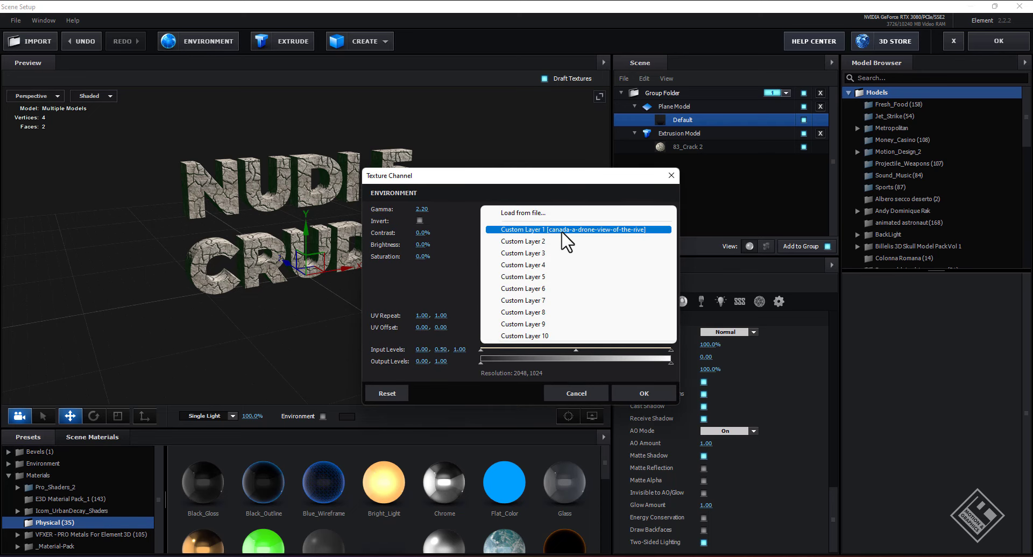
click(590, 229)
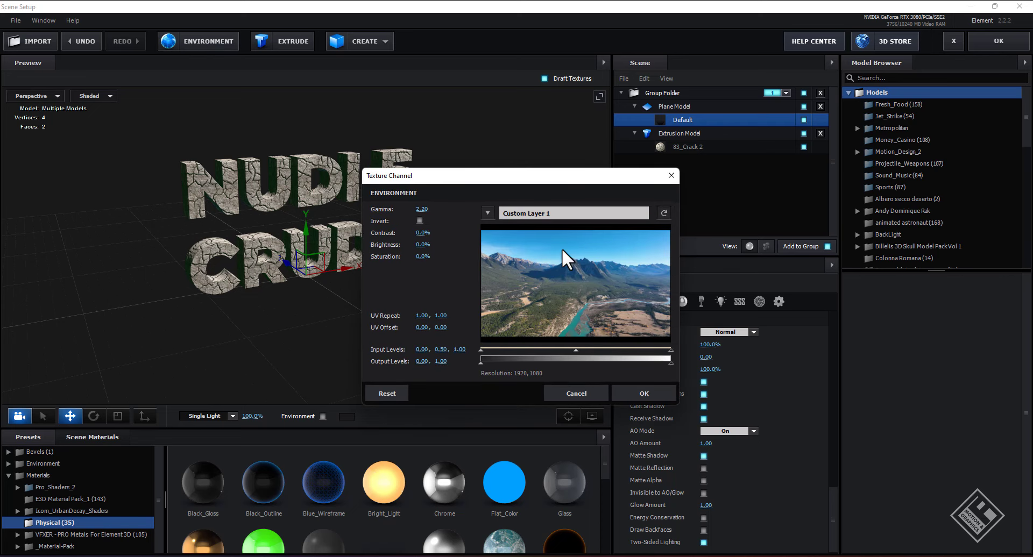
click(644, 394)
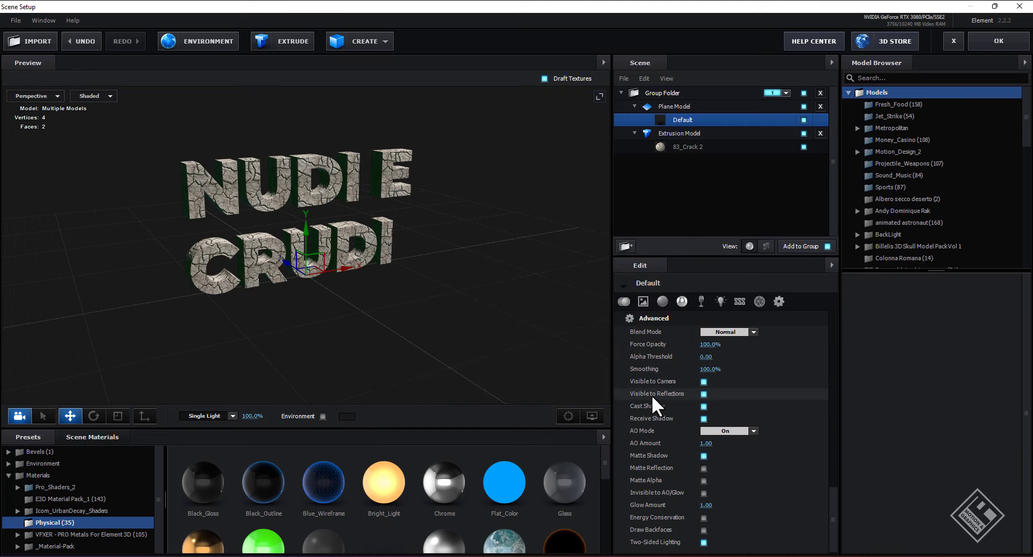
click(998, 42)
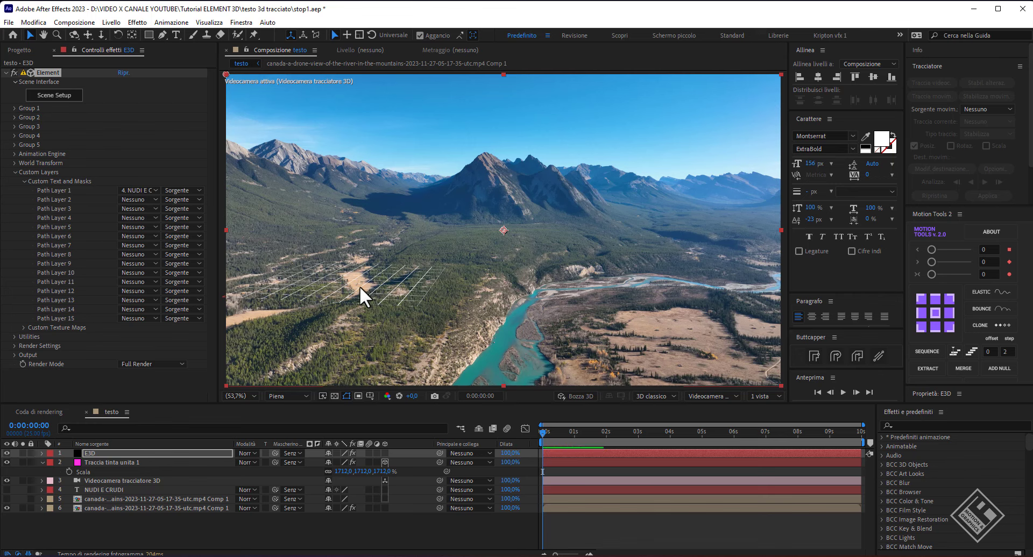
Step: Zoom and pan to inspect the tracker grid, then fit the whole frame in view
scroll(354, 292, up, 5)
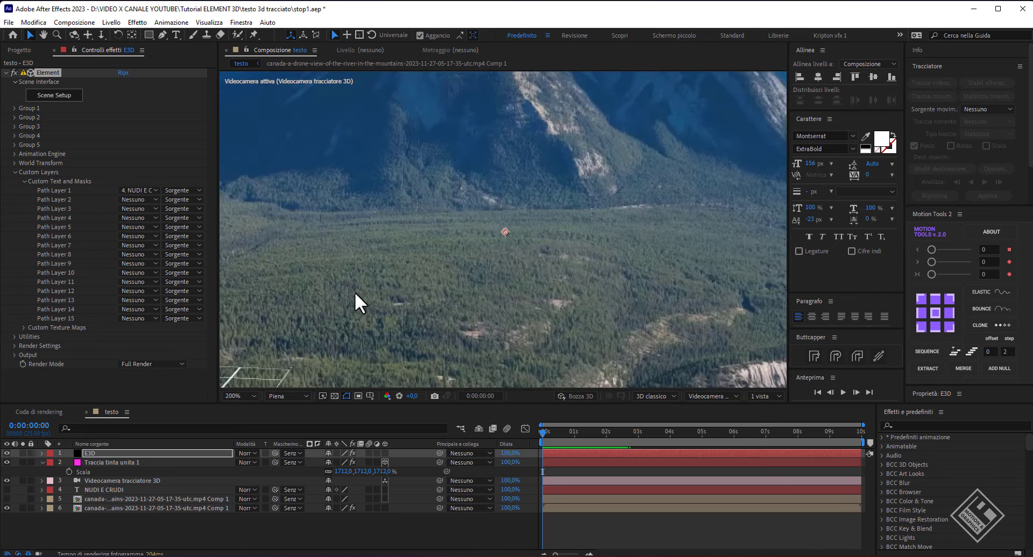
key(space)
drag(472, 233, 733, 139)
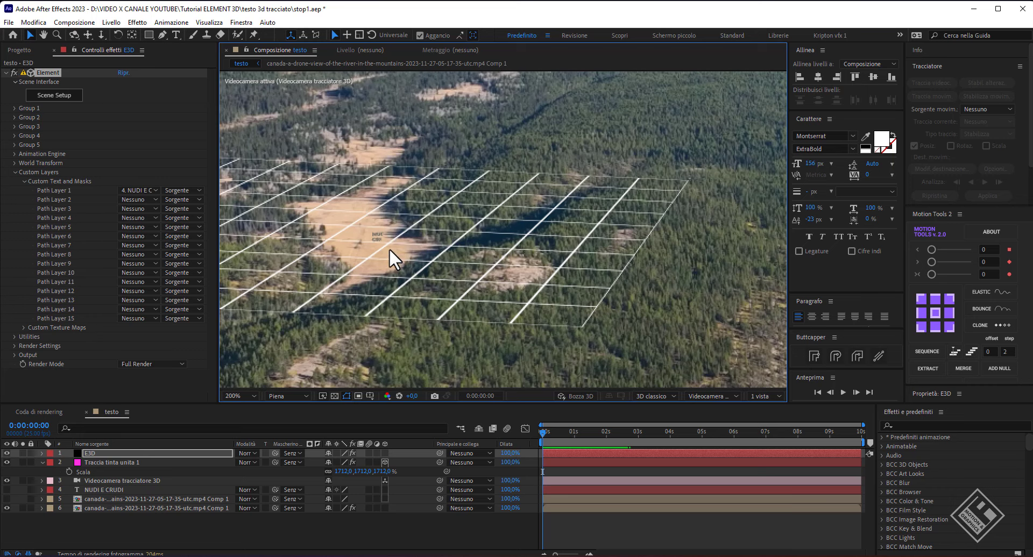
key(shift+slash)
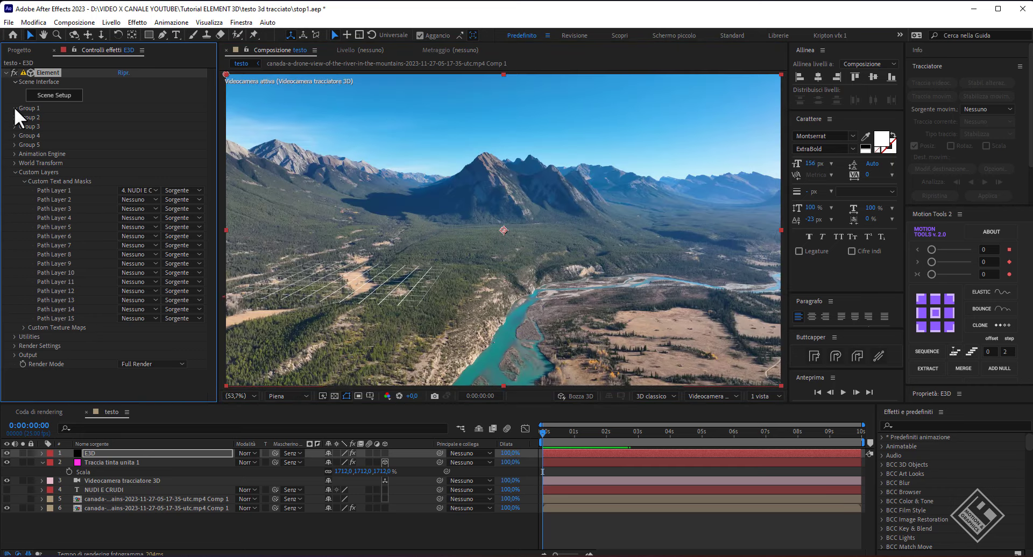
Step: Raise Group 1's Particle Look > Particle Size to about 390.90
click(15, 109)
click(23, 135)
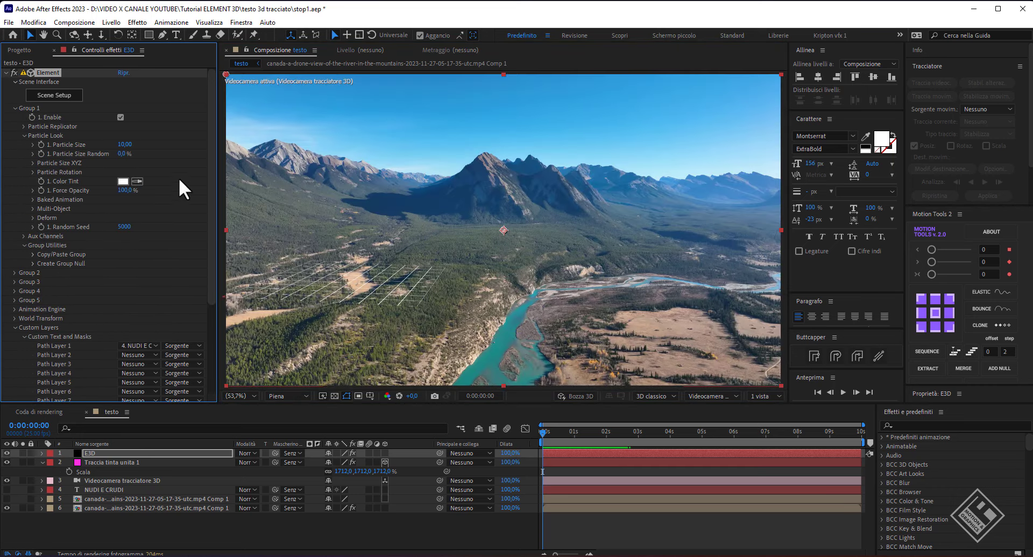
drag(128, 152, 309, 180)
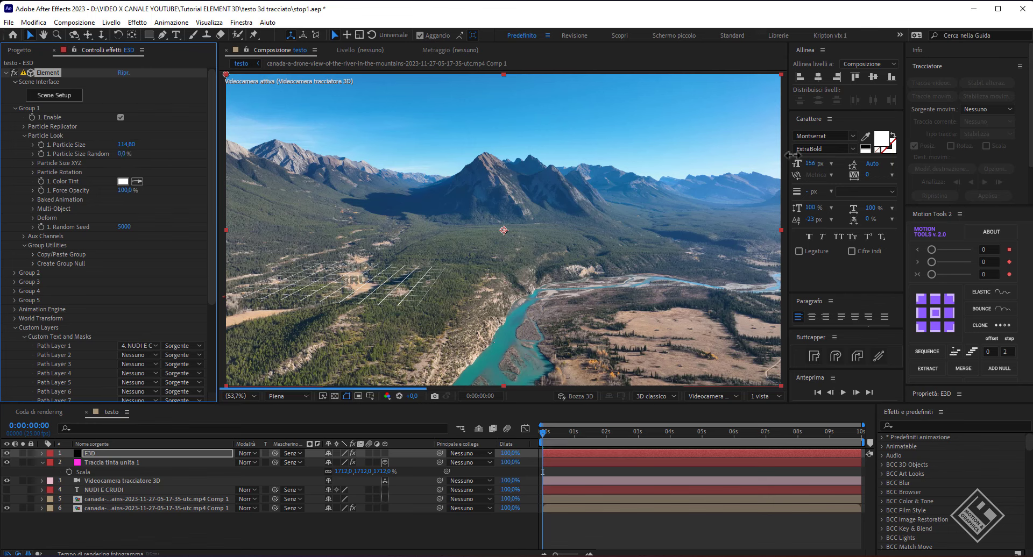
drag(128, 145, 400, 158)
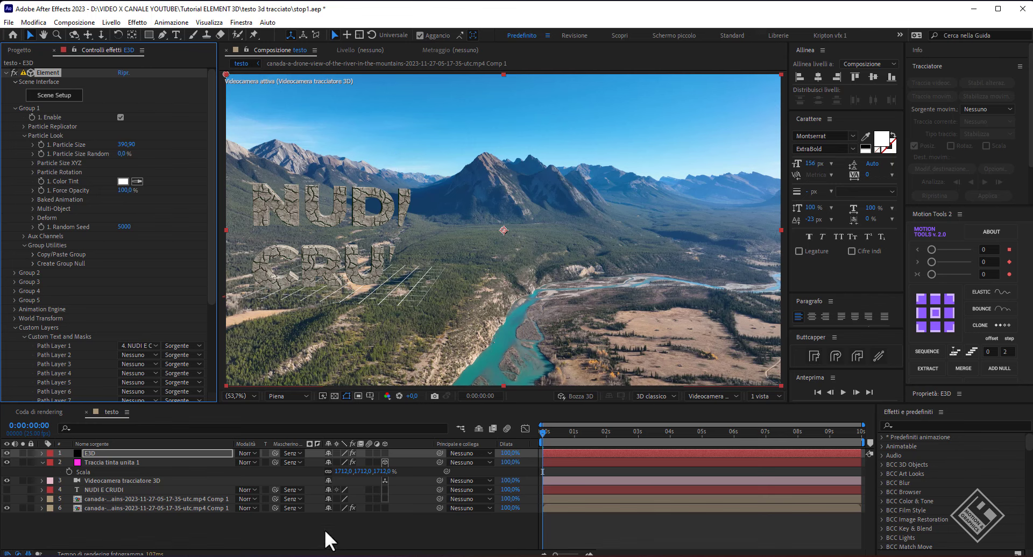
click(41, 462)
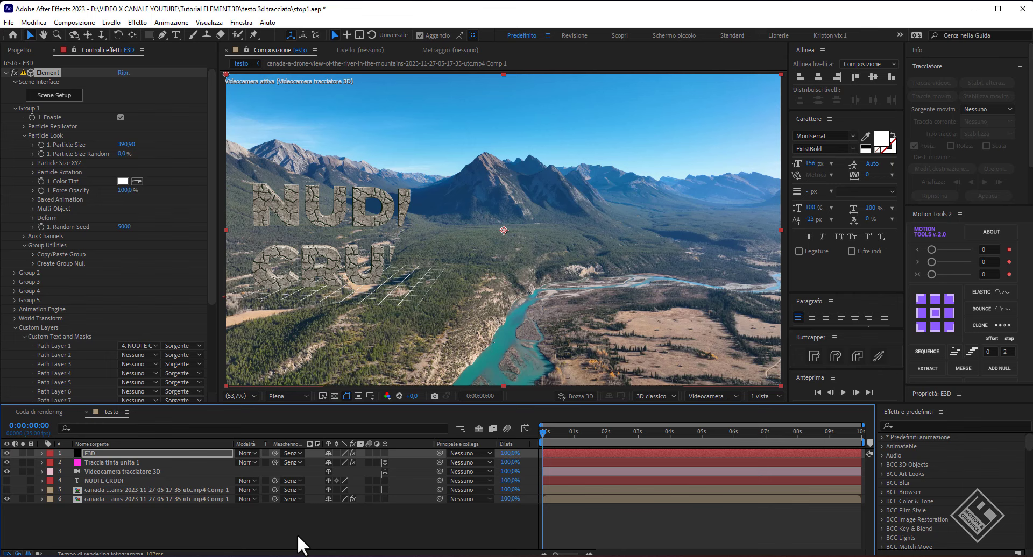
Step: Scrub through the footage to check the stone text's tracking, collapsing Custom Layers
click(366, 529)
drag(544, 433, 488, 445)
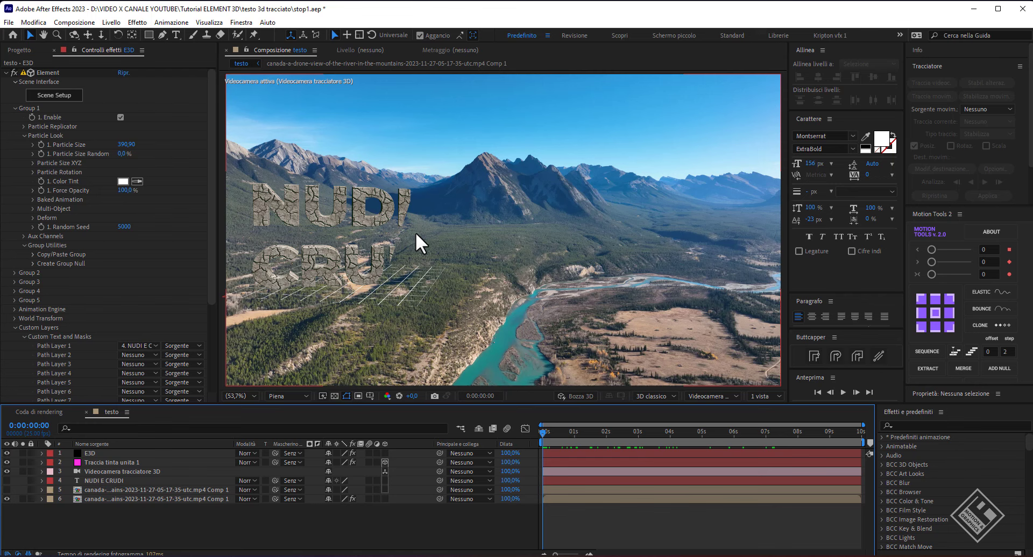
click(14, 328)
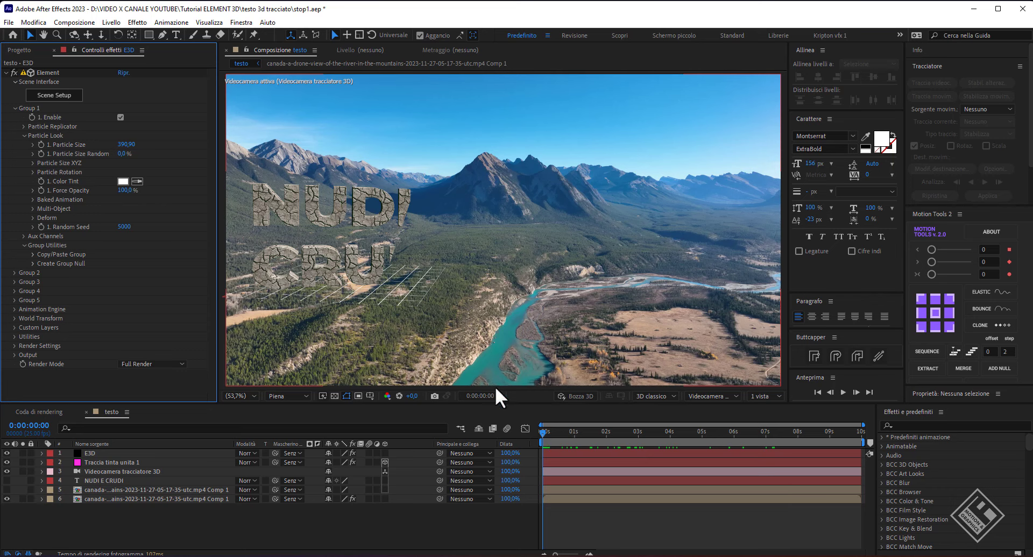
drag(543, 434, 499, 431)
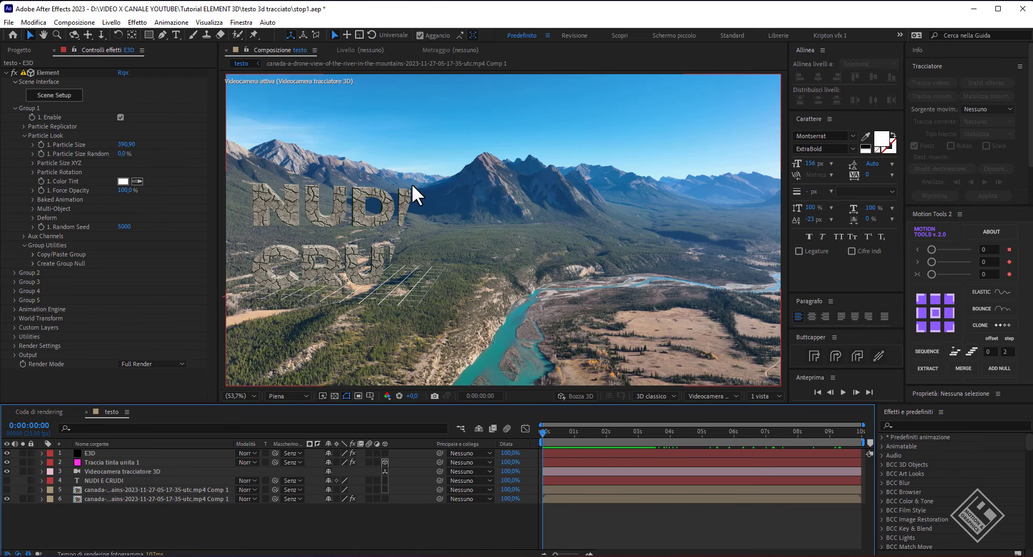
drag(542, 432, 501, 431)
Step: Set Render Settings > Camera Cut-off > Camera Far Plane to 61750 and preview the shot
click(16, 346)
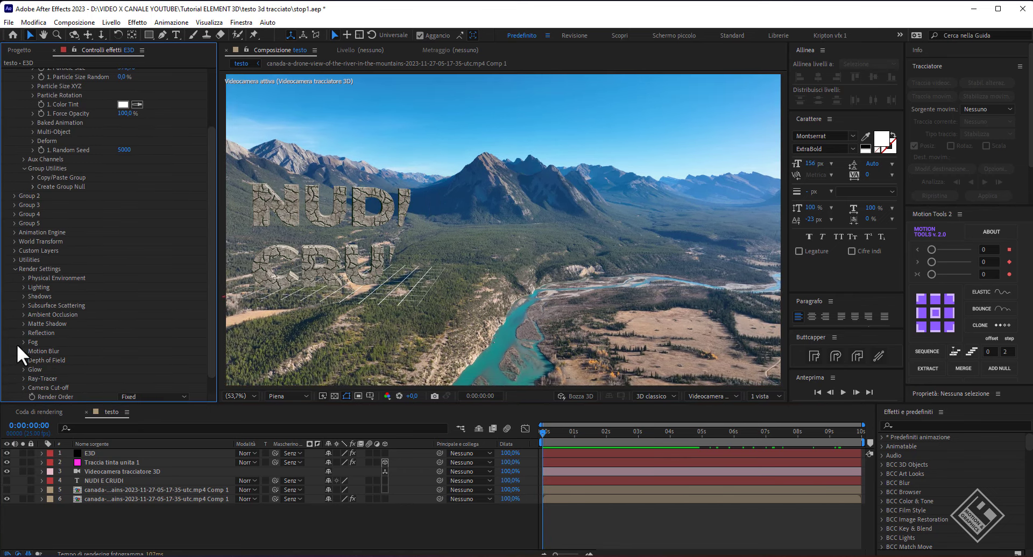
click(24, 387)
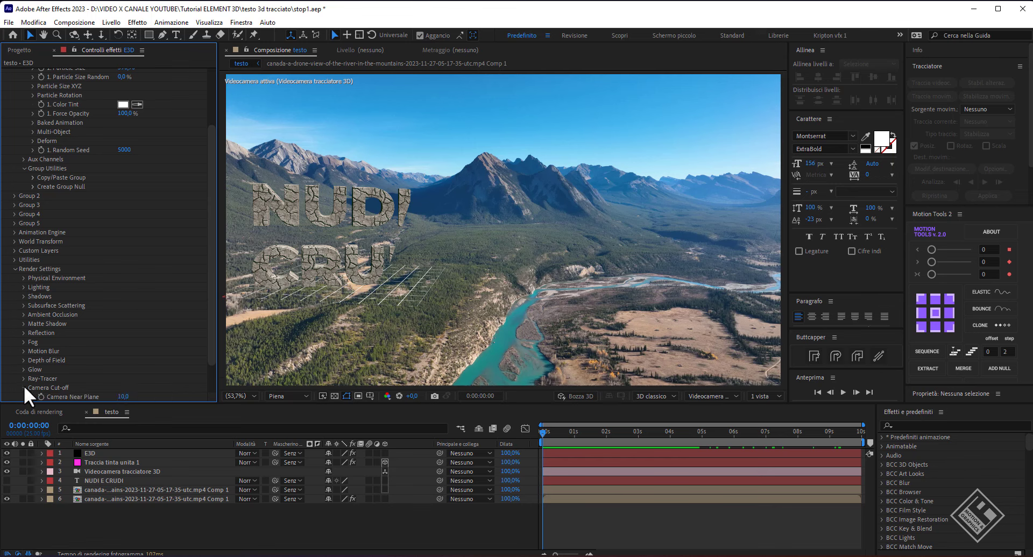
scroll(90, 347, down, 2)
drag(128, 369, 721, 343)
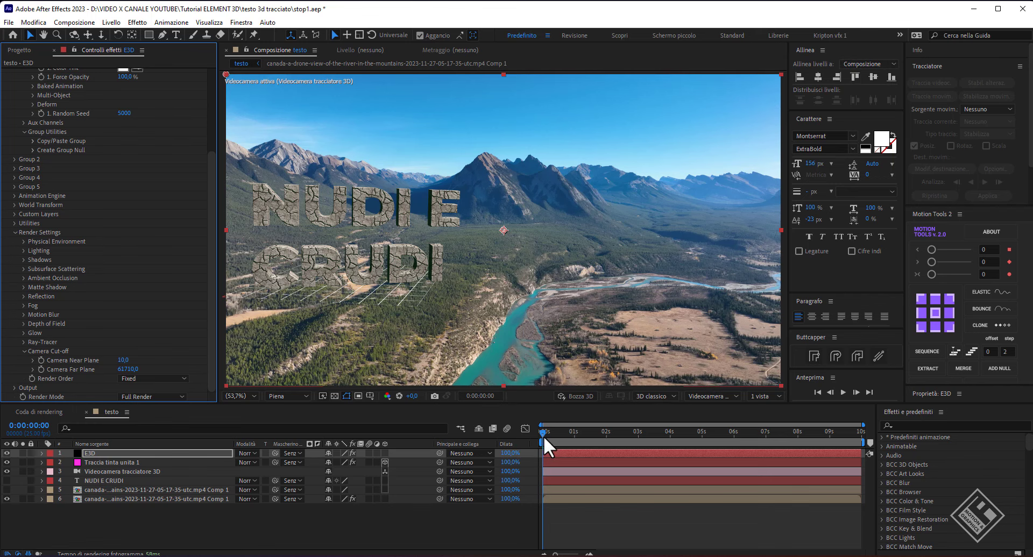
drag(548, 433, 507, 440)
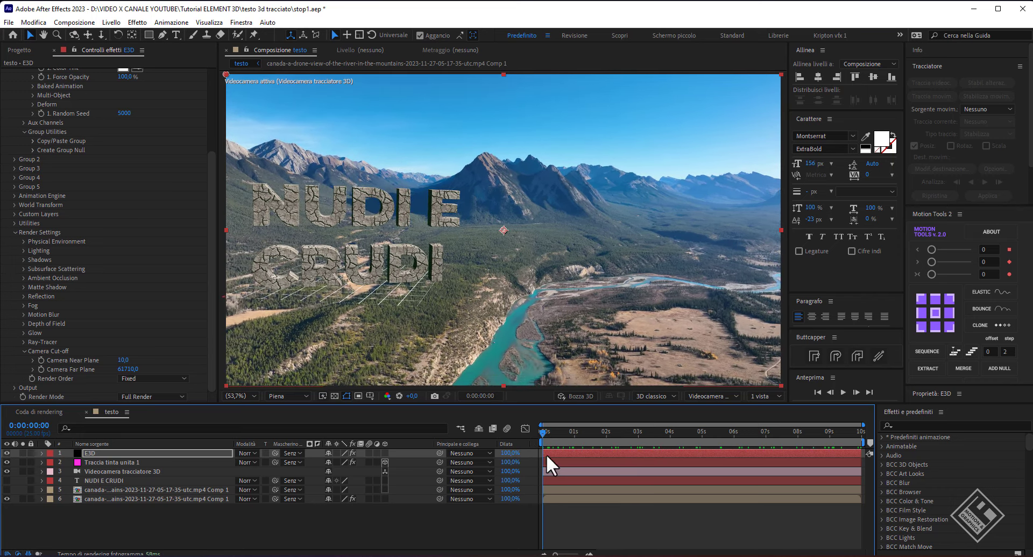
Step: Create a group null for the E3D layer and name it testo
click(92, 453)
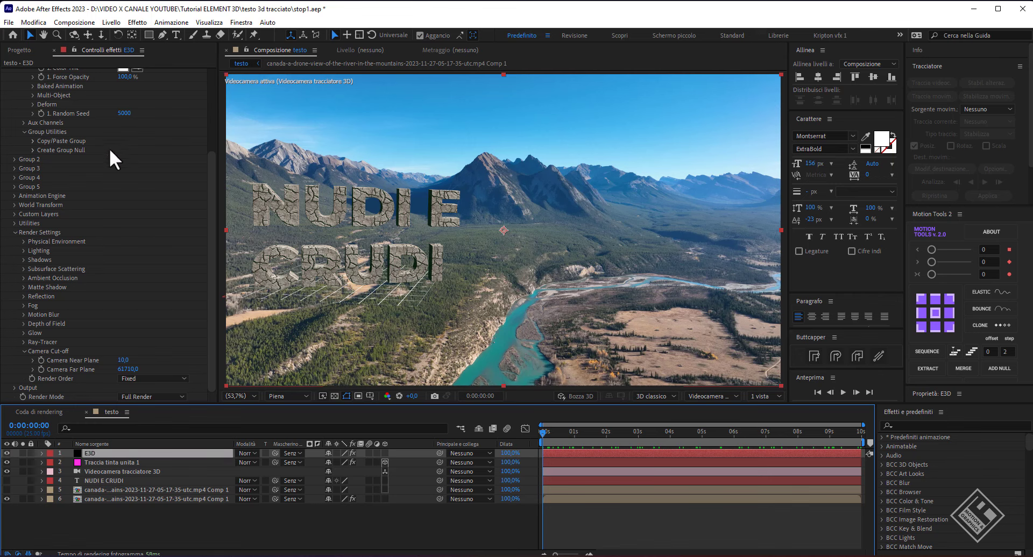
scroll(109, 147, up, 5)
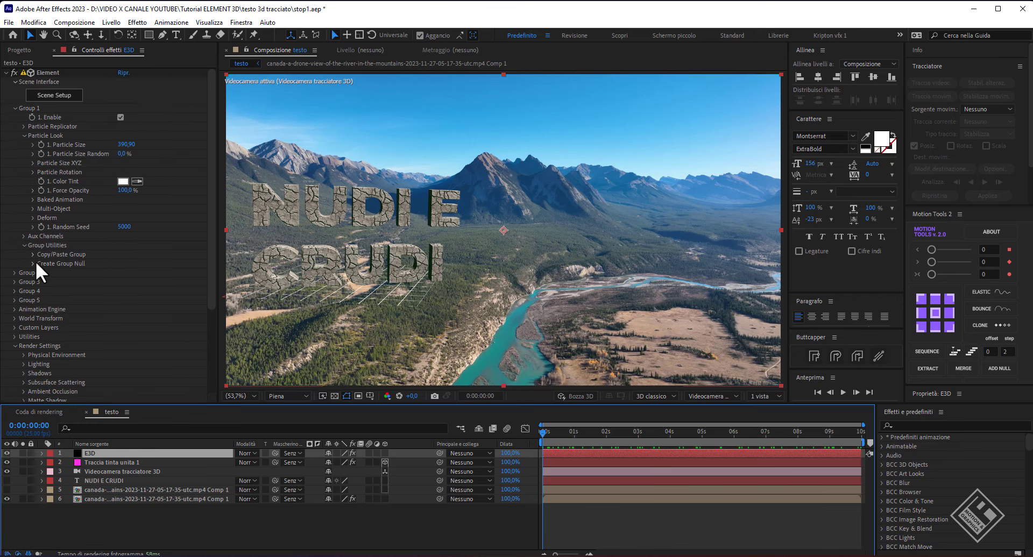
click(35, 262)
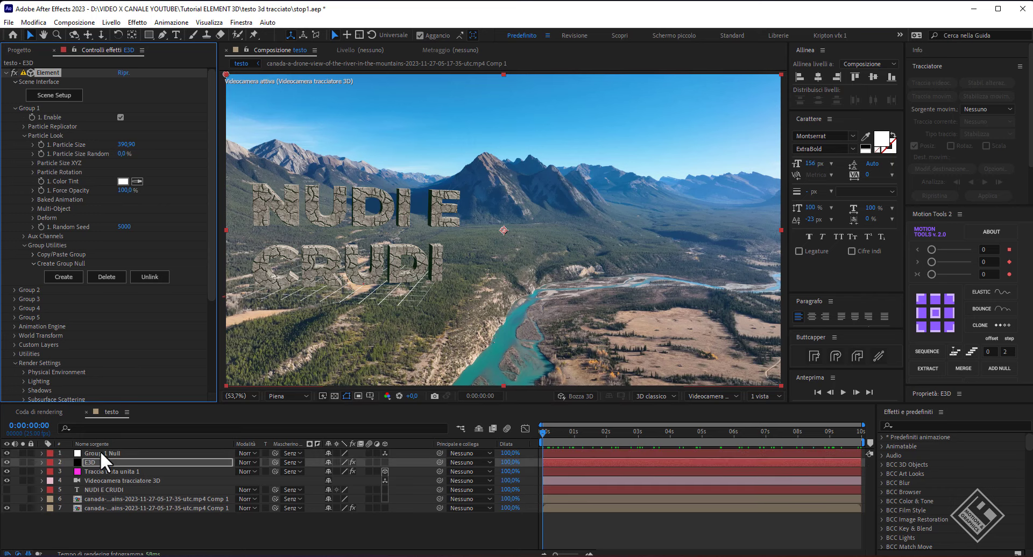
key(Return)
text(testo)
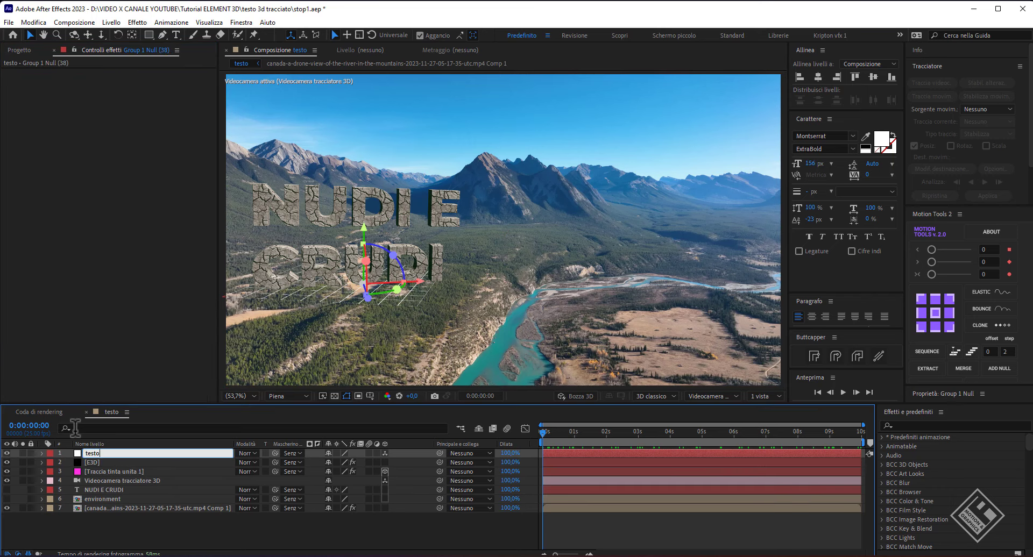
key(Return)
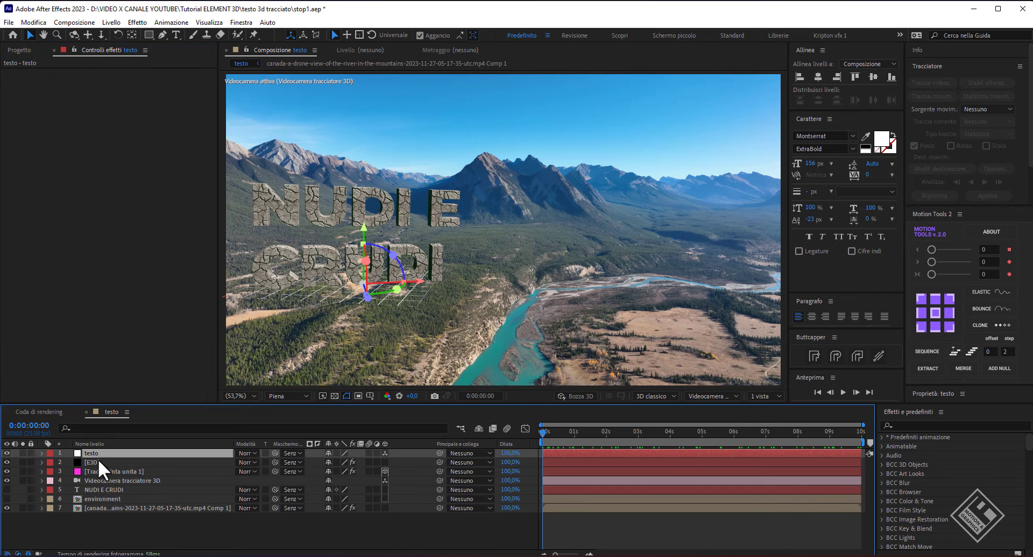
Step: Tilt the testo null's Orientation to about 359° and shift it along X
key(r)
click(356, 461)
click(355, 462)
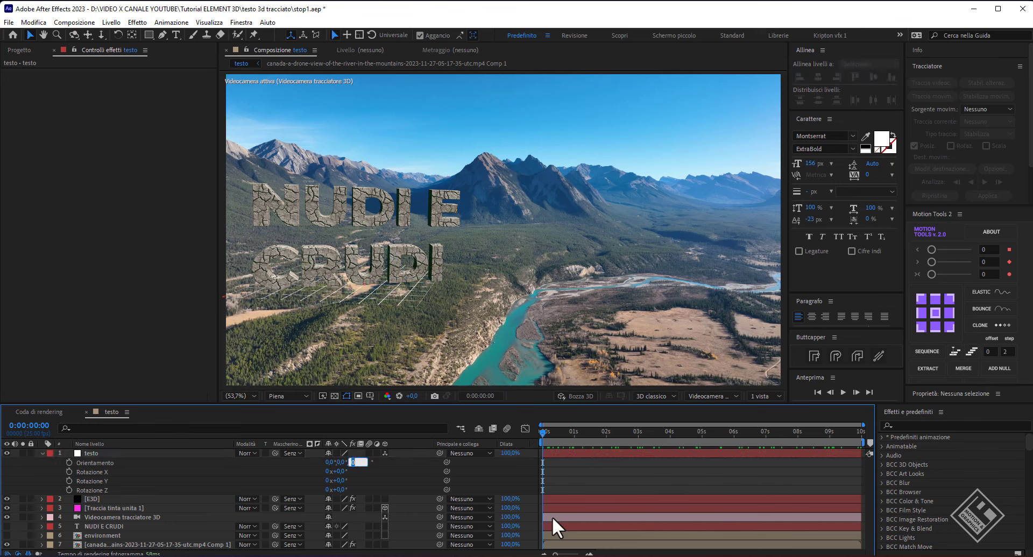
text(1)
key(Down)
key(Down)
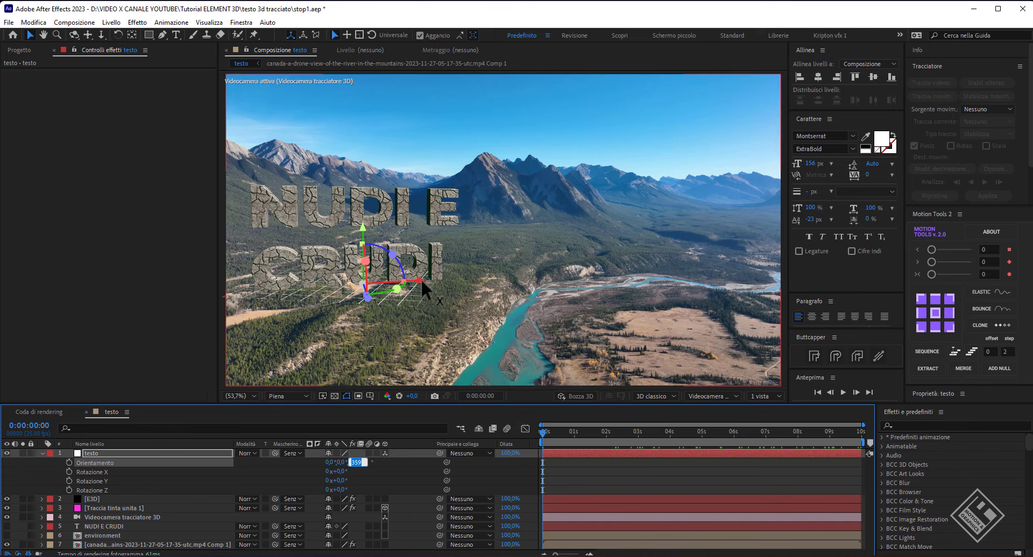
drag(420, 279, 441, 278)
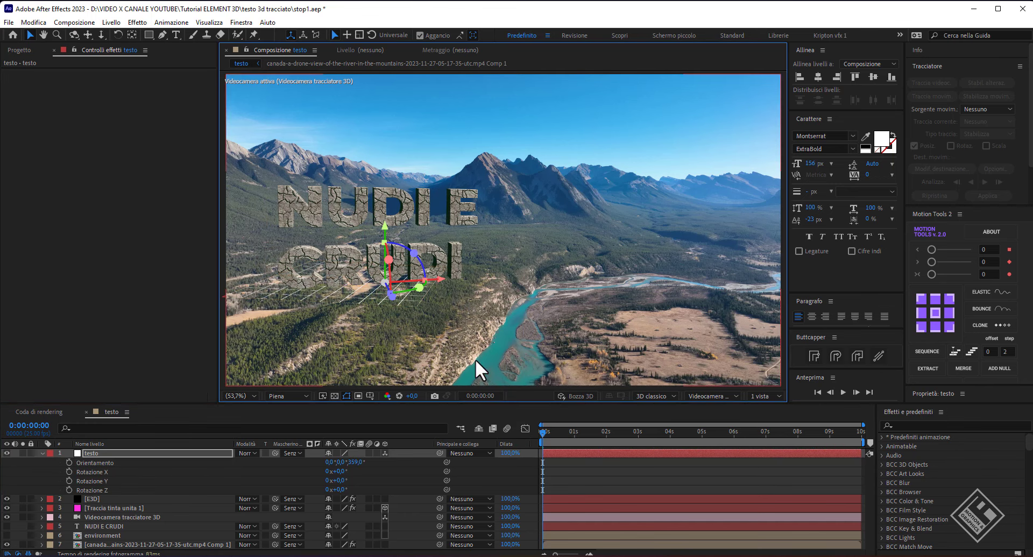
Step: Hide the Traccia tinta unita 1 tracking solid and preview the repositioned text
click(4, 508)
click(599, 475)
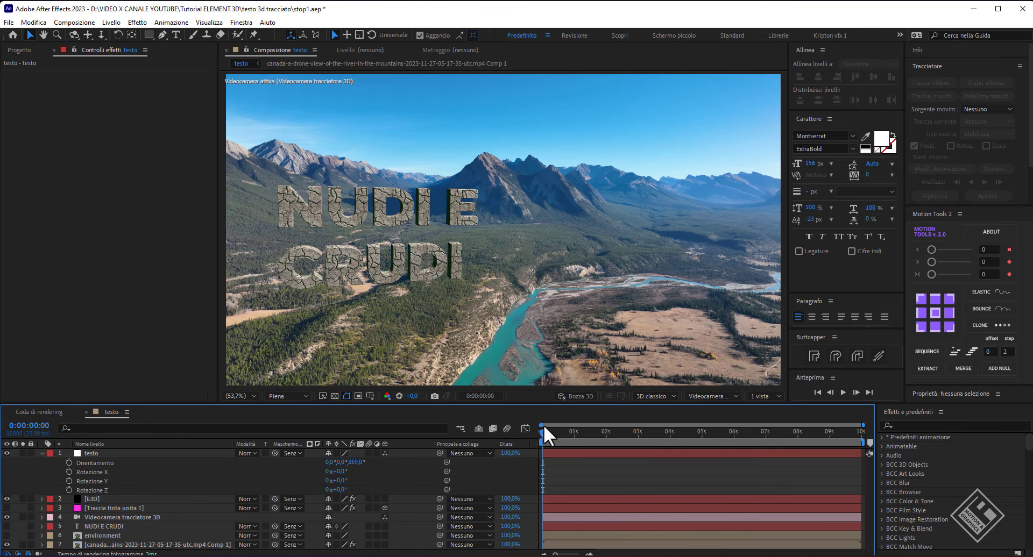
mouse_move(540, 433)
mouse_down()
mouse_move(912, 436)
mouse_move(544, 430)
mouse_up()
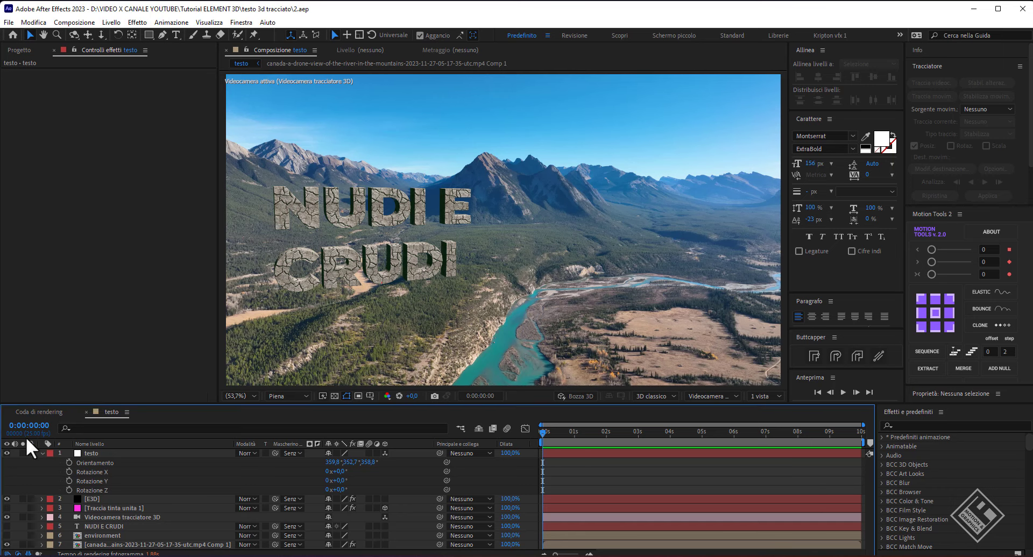
click(43, 454)
Step: Add a new parallel light that casts shadows, with 105% shadow darkness
right_click(176, 528)
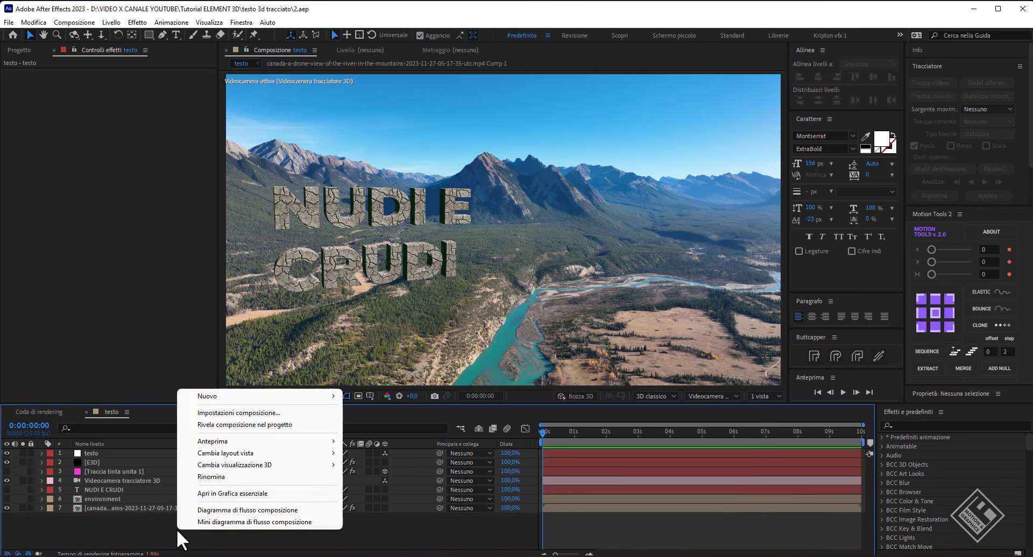
mouse_move(292, 401)
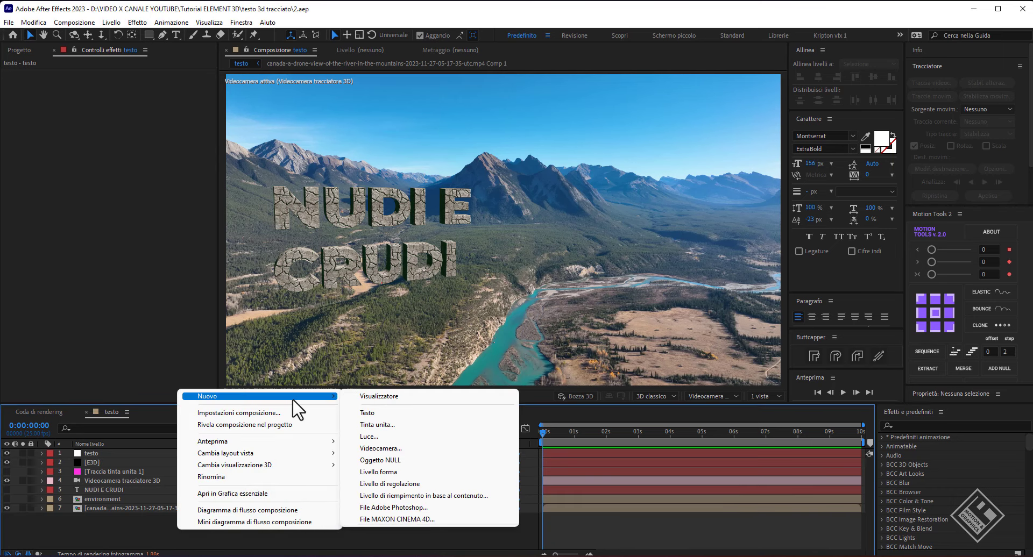
click(391, 439)
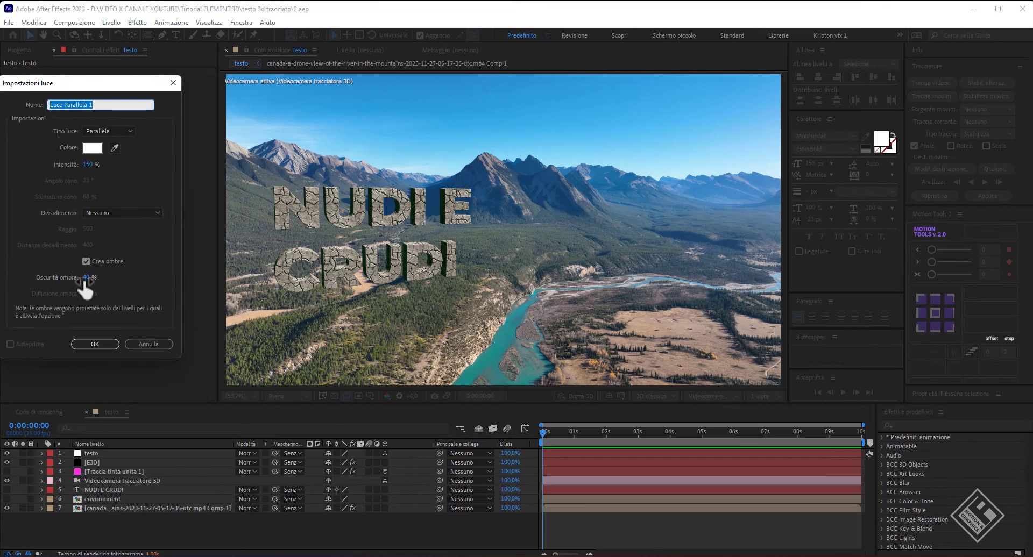
drag(85, 280, 122, 277)
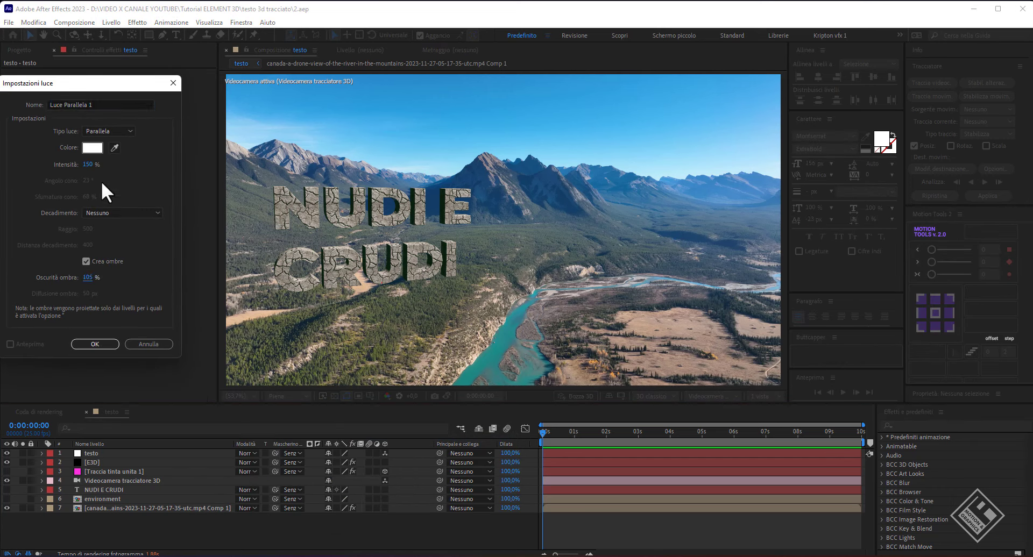
click(95, 344)
click(91, 472)
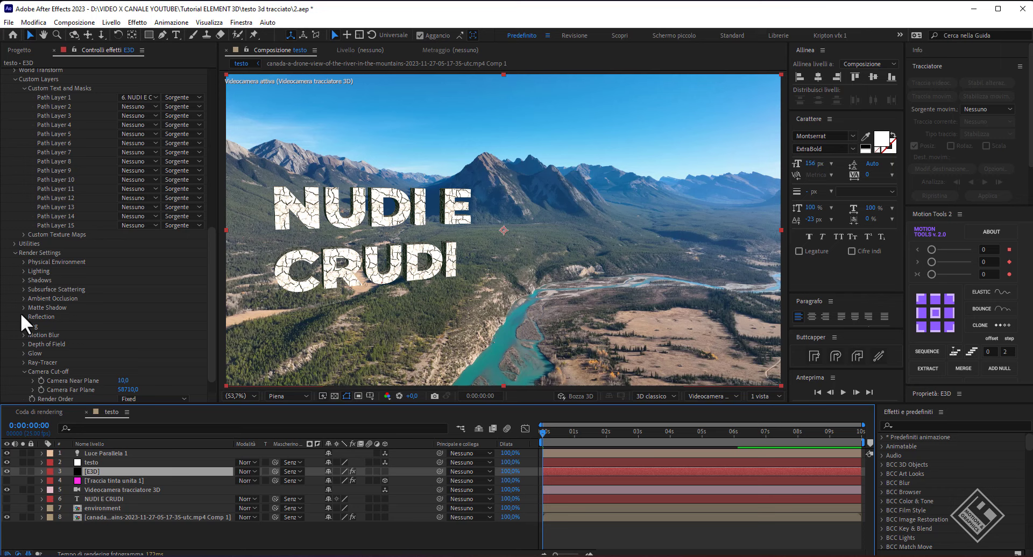
Step: Enable Element's shadows and set Shadow Mode to Ray-Traced
click(24, 280)
click(121, 289)
click(156, 299)
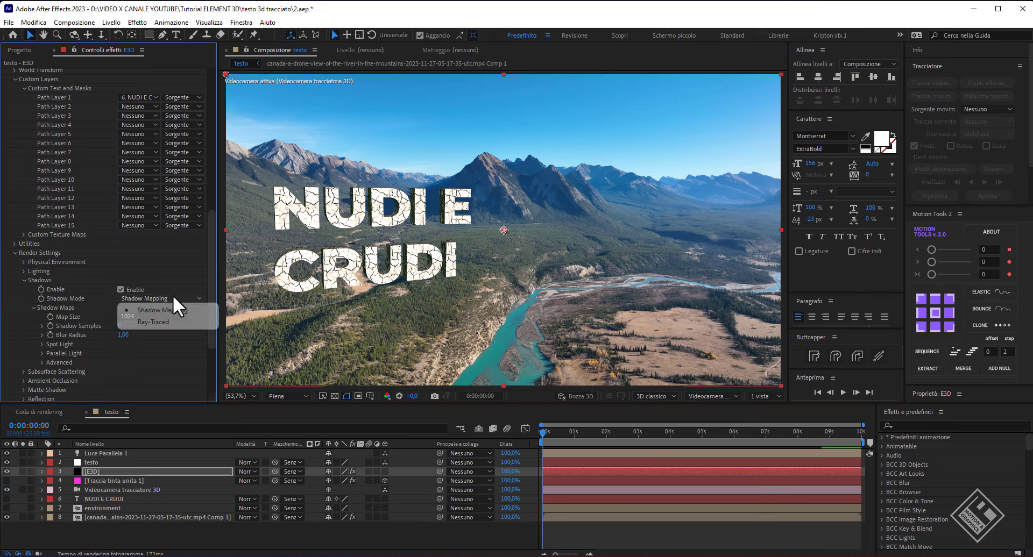
click(156, 321)
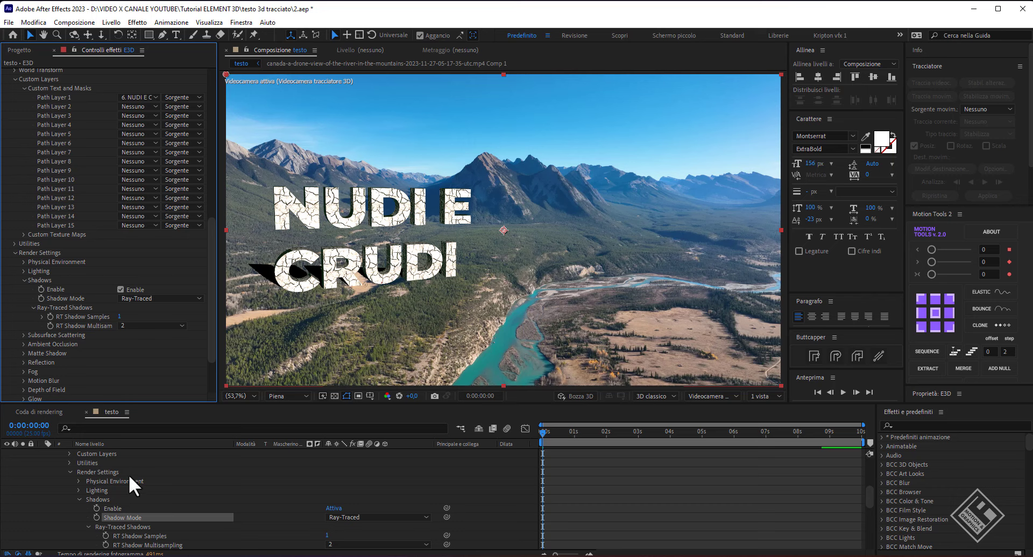
scroll(124, 468, up, 8)
Step: Move Luce Parallela 1 up-right and fine-tune its Position so the shadow stretches left across the valley
click(98, 453)
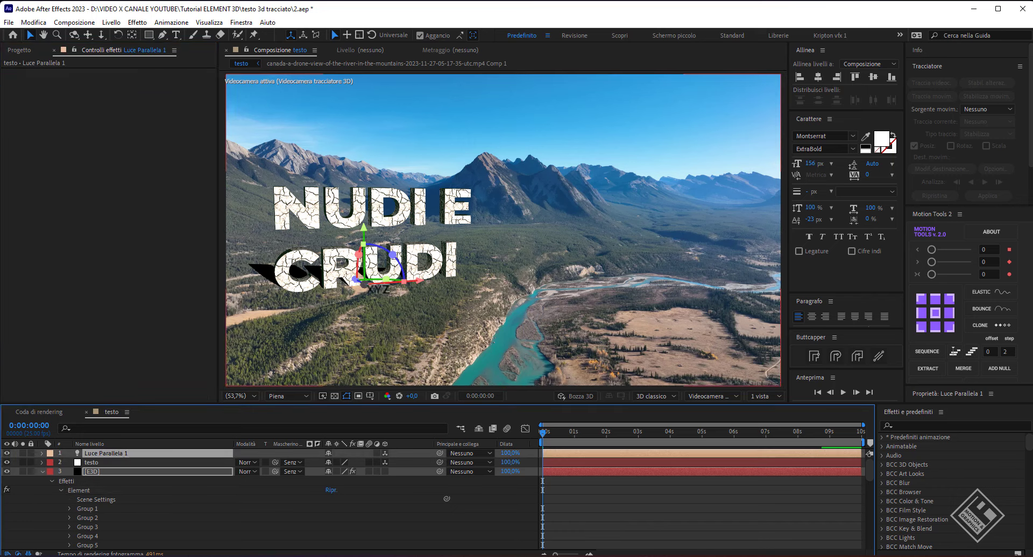
drag(365, 281, 759, 89)
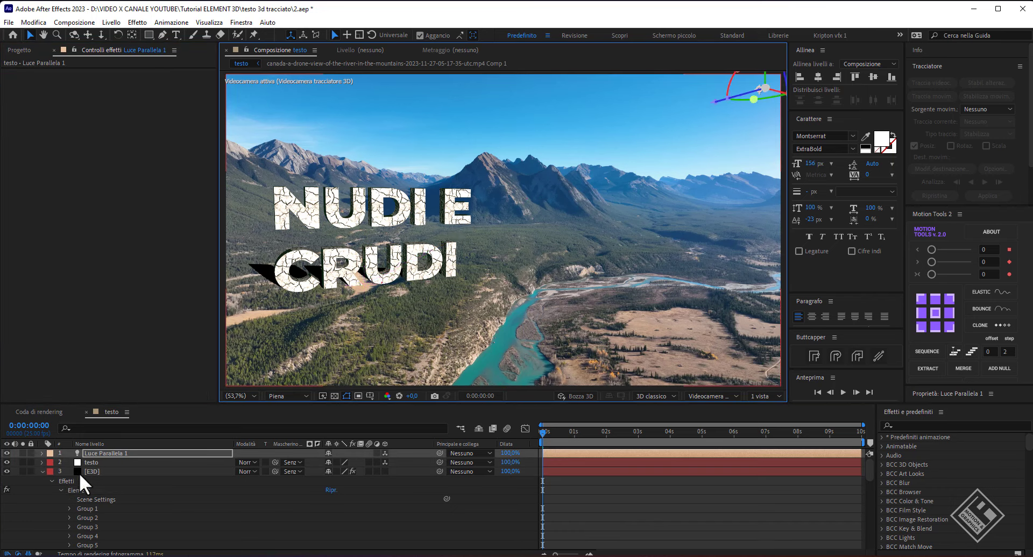
click(102, 454)
key(p)
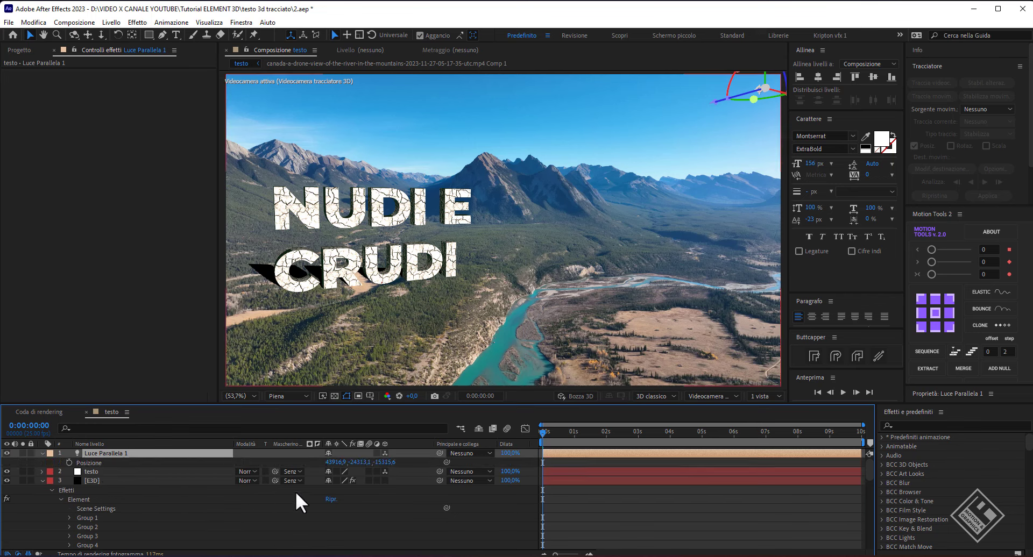
drag(334, 463, 466, 464)
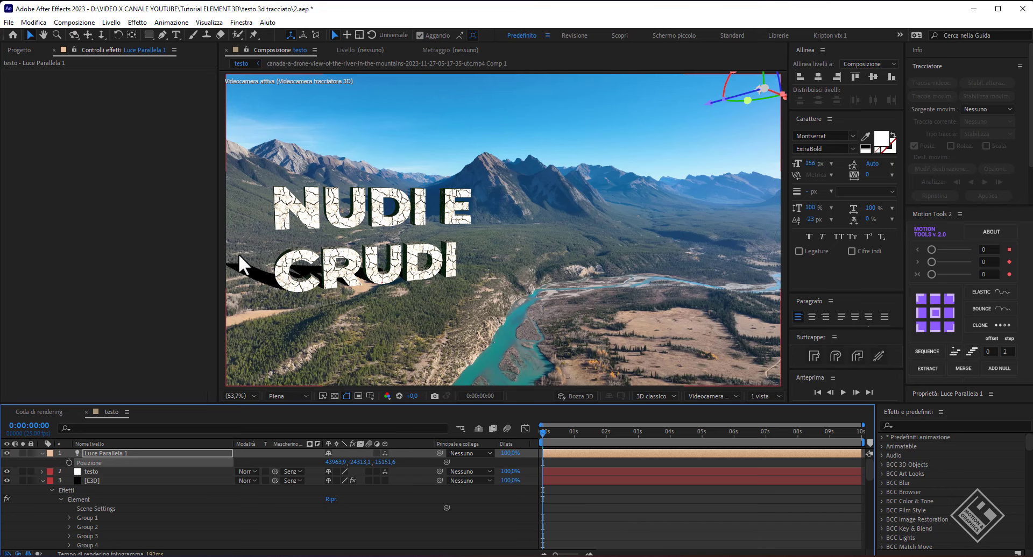
drag(359, 463, 284, 440)
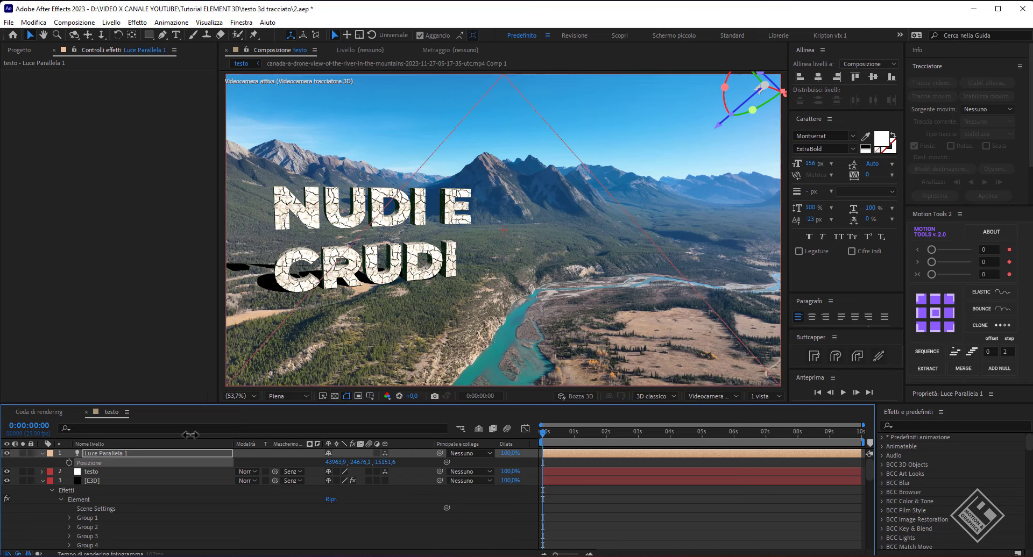
Step: Extend the Element camera far plane to 76750 on the E3D layer
click(98, 480)
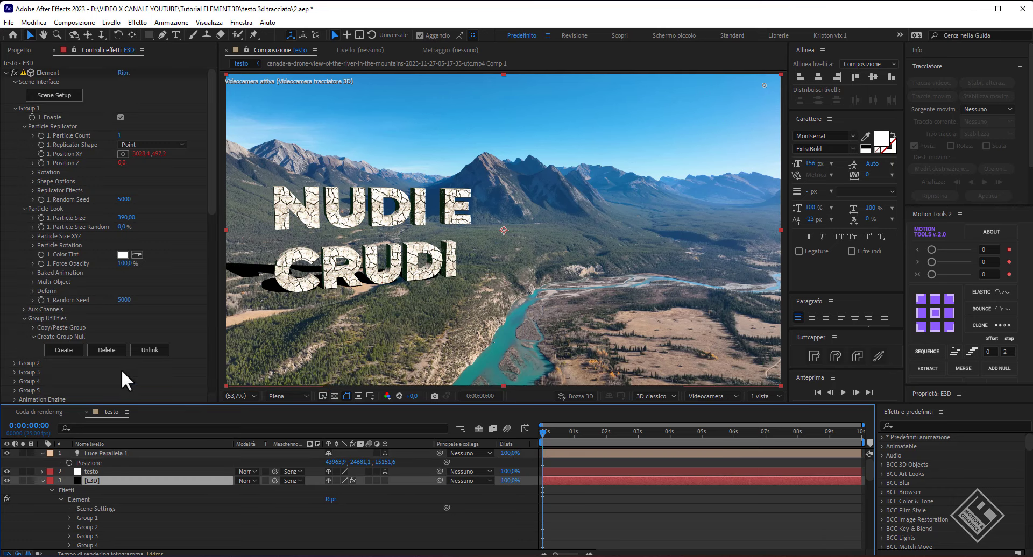
scroll(121, 369, down, 10)
scroll(134, 354, down, 3)
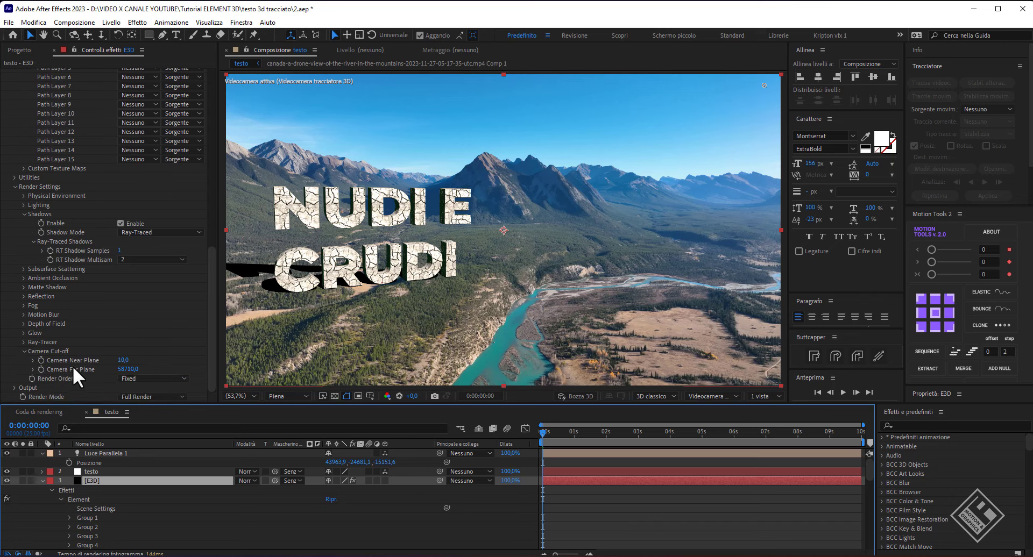
click(128, 369)
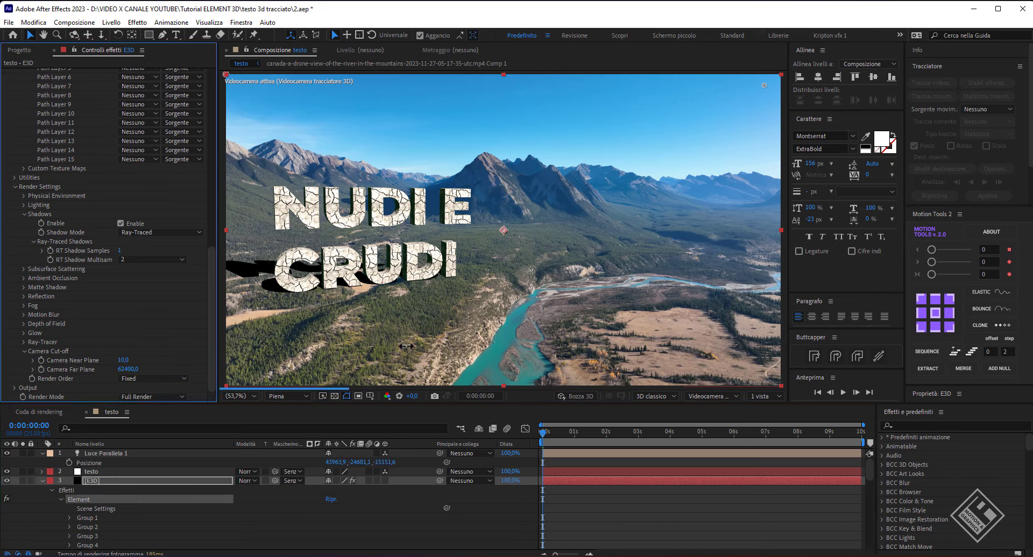
drag(795, 331, 286, 391)
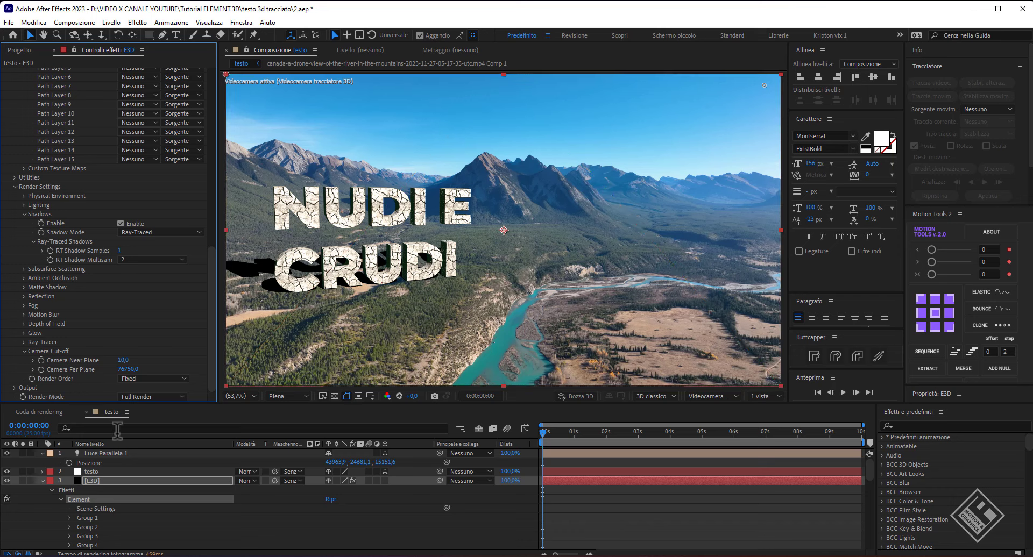
Step: Edit the parallel light's shadow darkness in its light settings
double_click(98, 453)
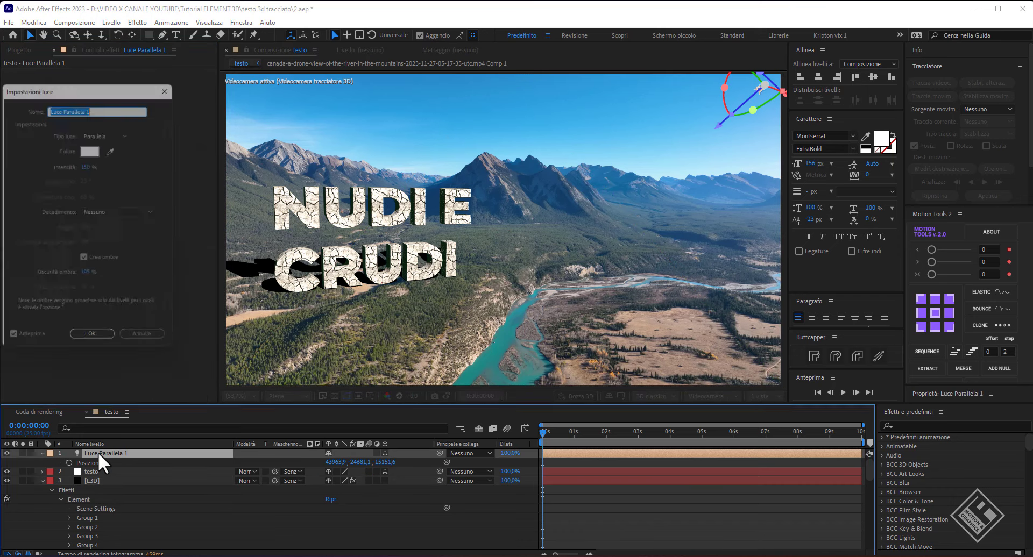
click(88, 278)
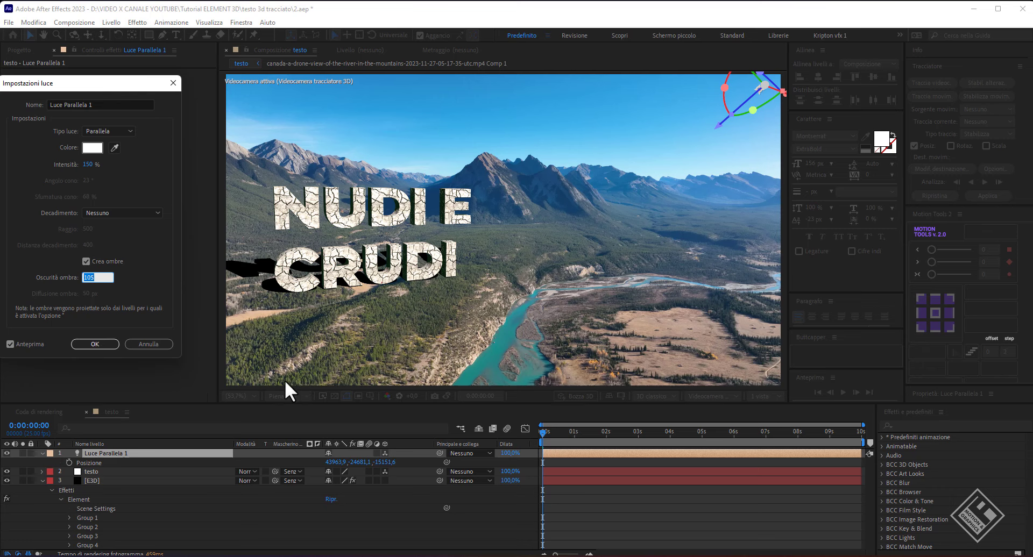
key(Escape)
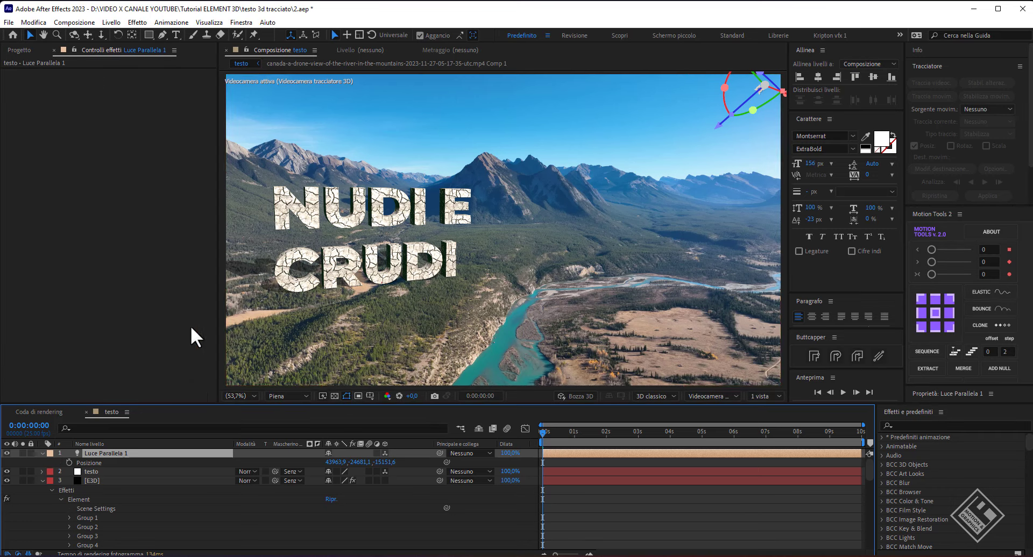
click(42, 480)
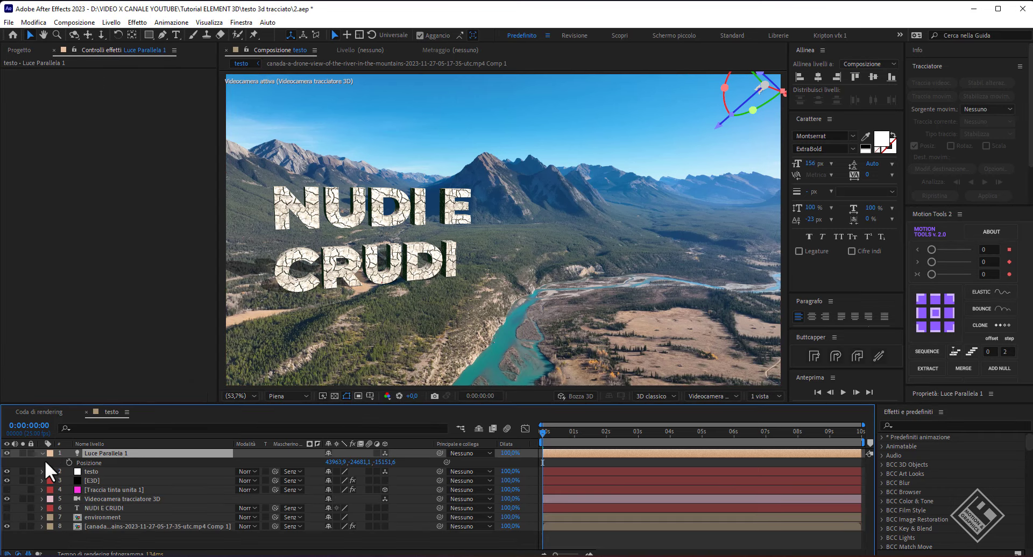
click(41, 453)
Step: Set the E3D layer's RT Shadow Samples to 5
click(78, 471)
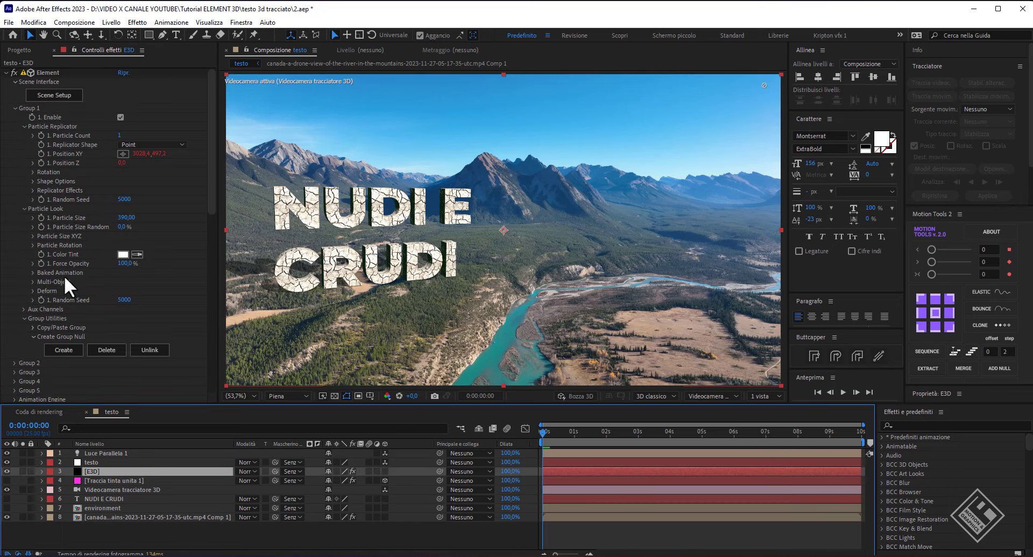
scroll(64, 275, down, 10)
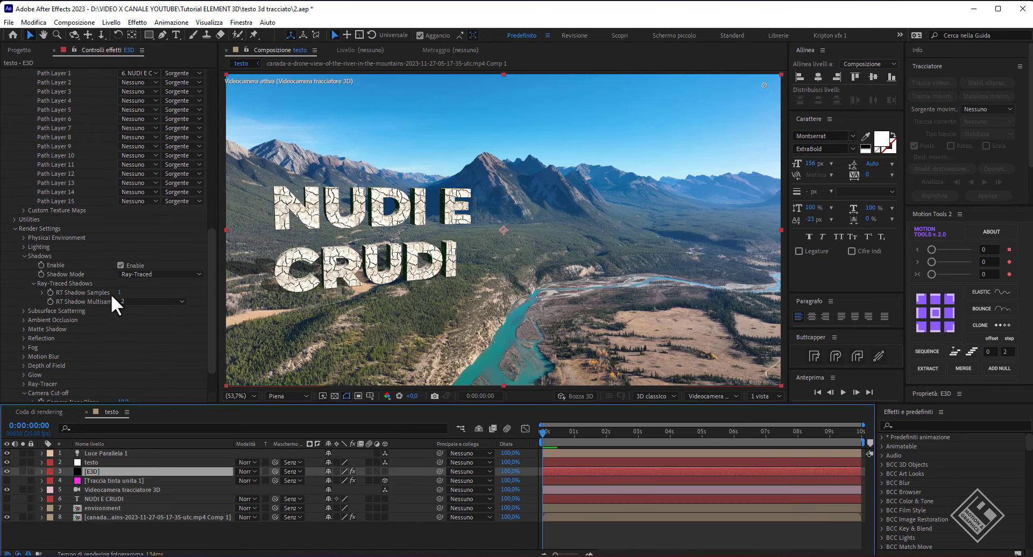
click(119, 292)
text(5)
key(Return)
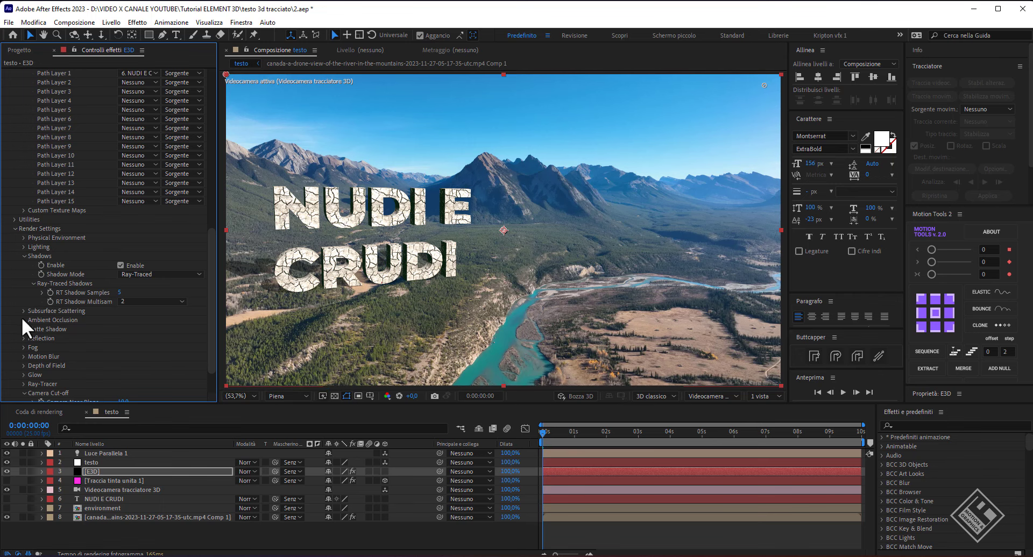
Step: Enable SSAO ambient occlusion with the Medium preset and intensity 10
click(23, 320)
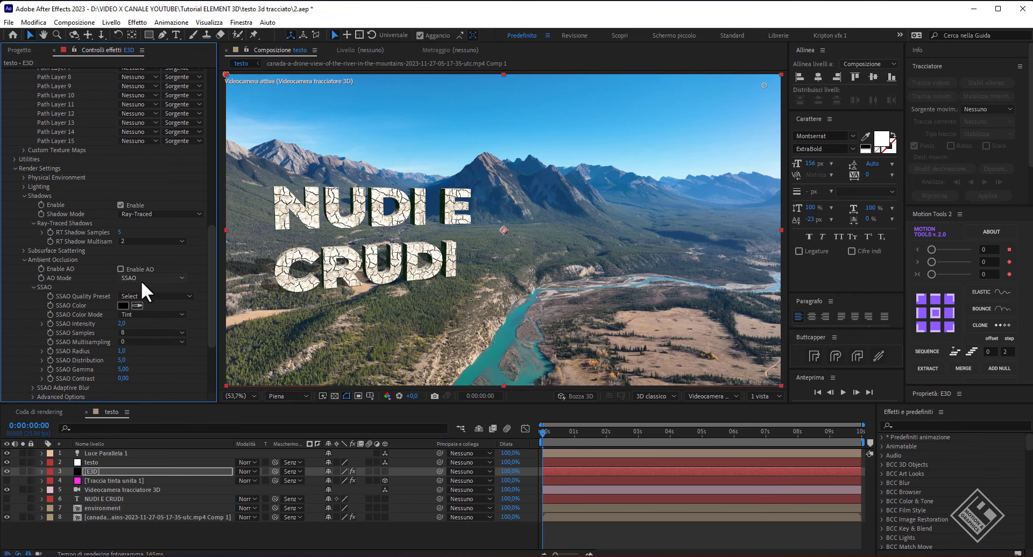
click(121, 269)
click(141, 295)
click(133, 321)
click(122, 324)
text(10)
key(Return)
Step: Enable fog and begin picking its colour from the footage
scroll(196, 359, down, 3)
click(24, 327)
click(137, 346)
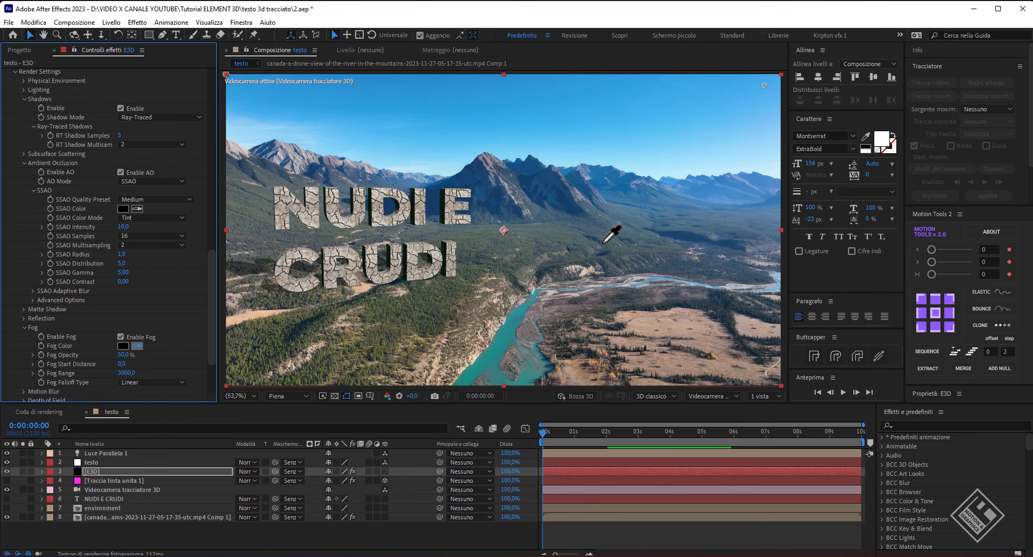
Step: Sample a grey-blue fog colour from the footage and set Fog Opacity to 15%
click(562, 218)
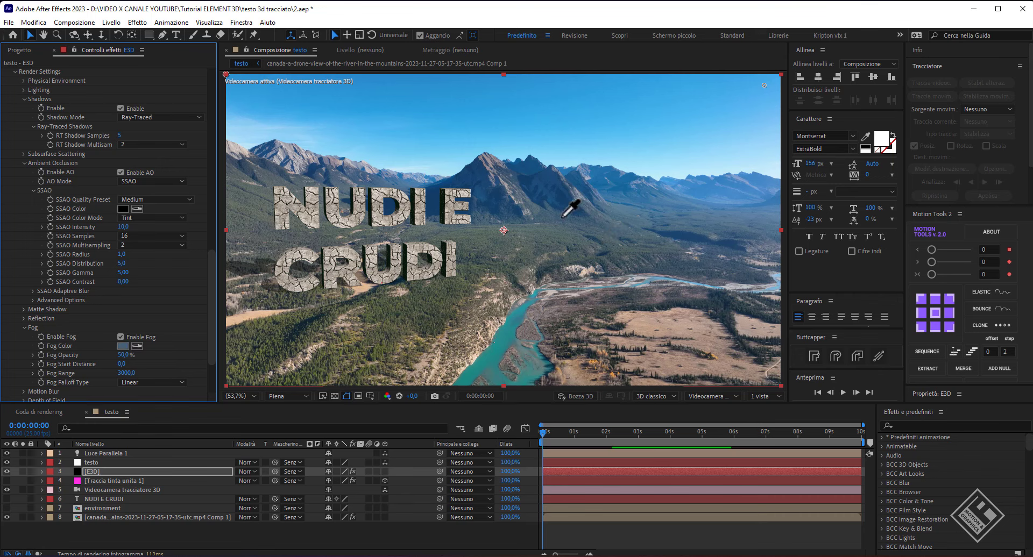
click(124, 356)
text(15)
key(Return)
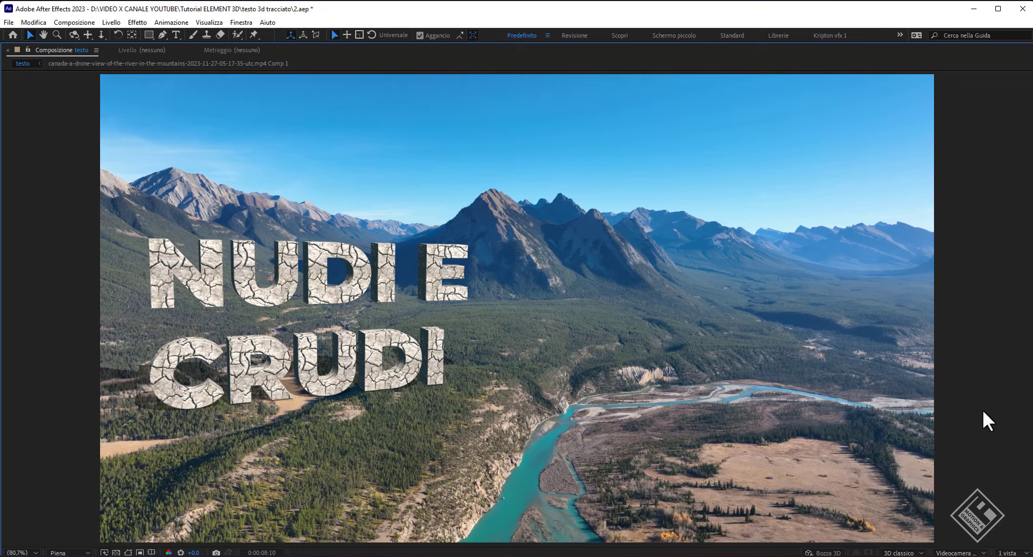
Step: Stop playback, restore the workspace, and scrub from about 2 s to 9 s and back near the start
key(space)
key(grave)
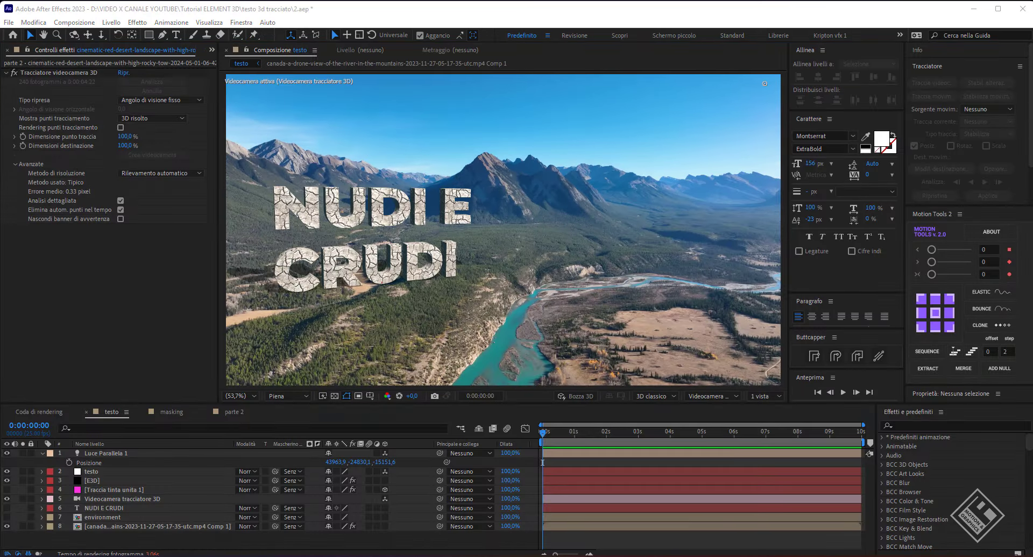
drag(542, 433, 619, 425)
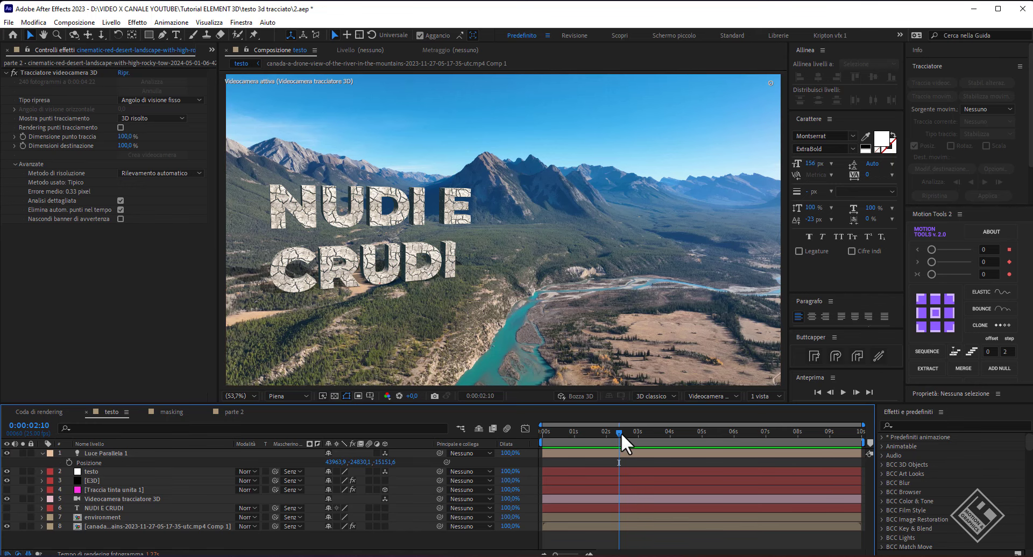
drag(618, 431, 913, 408)
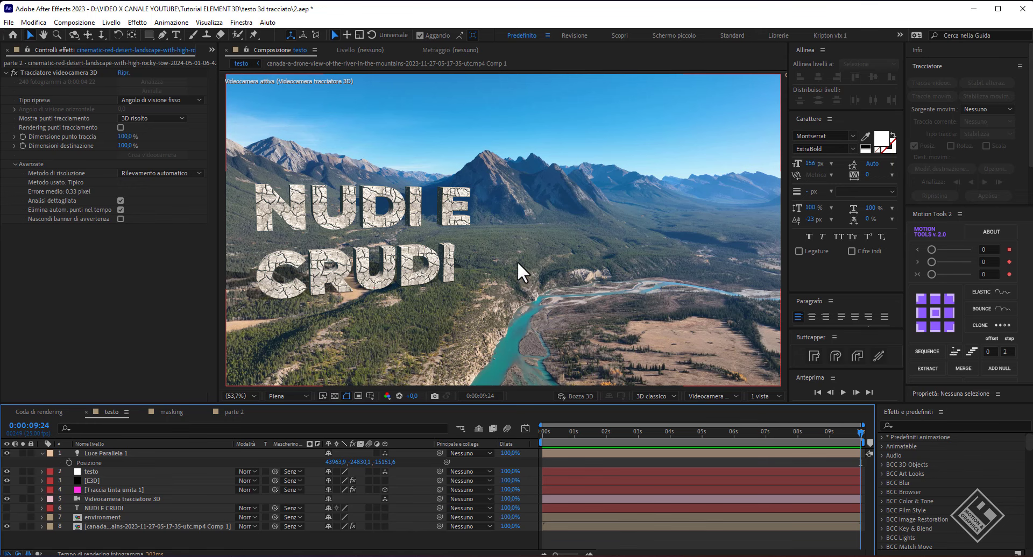
drag(857, 432, 528, 418)
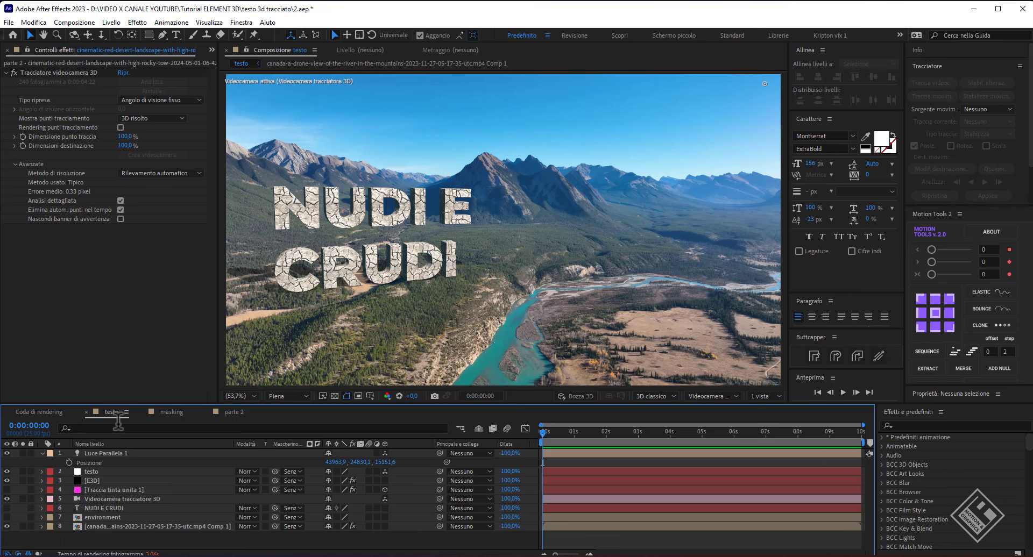
Step: In the masking comp, show the 3D title layer and scrub the shot, ending at the first frame
click(167, 411)
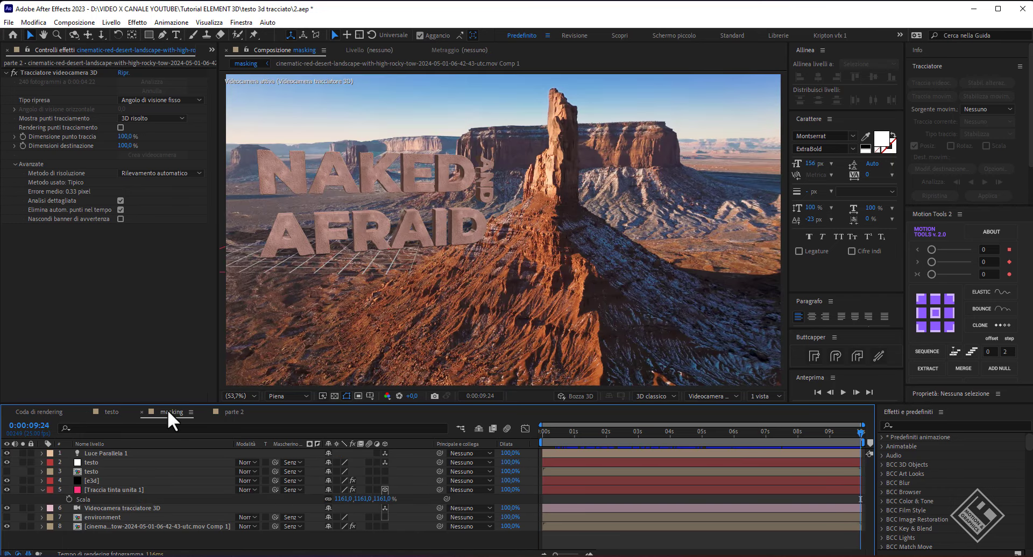
drag(859, 431, 607, 407)
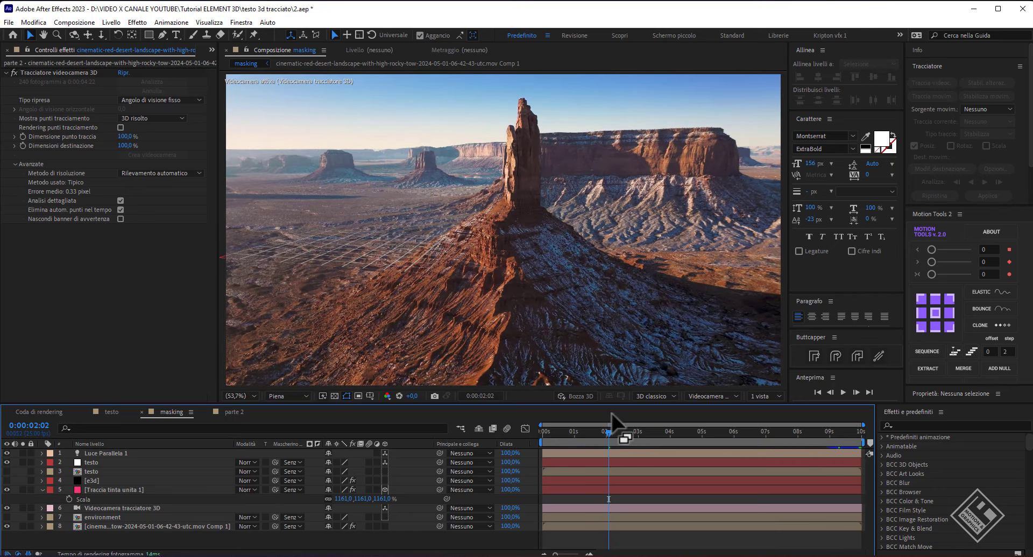
drag(609, 432, 670, 438)
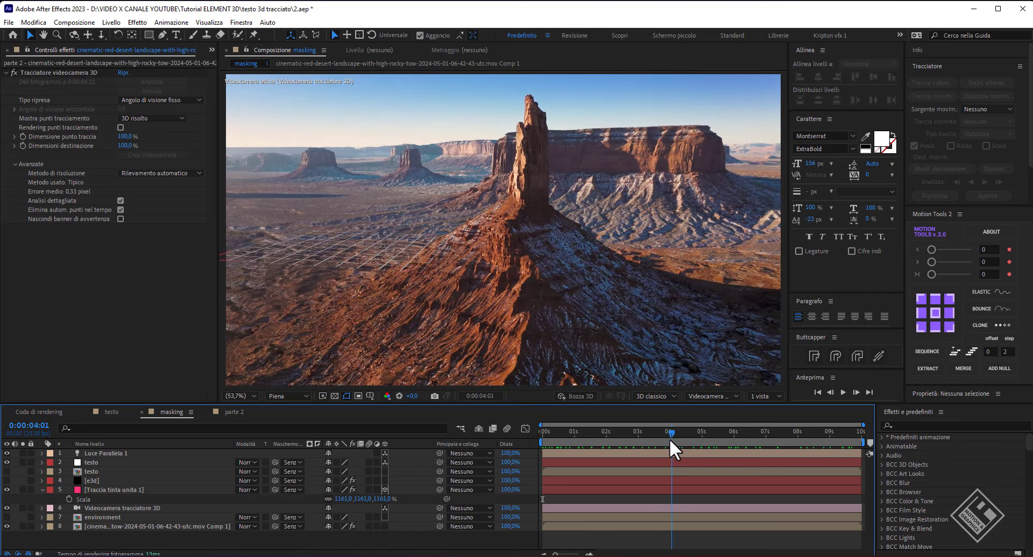
click(6, 480)
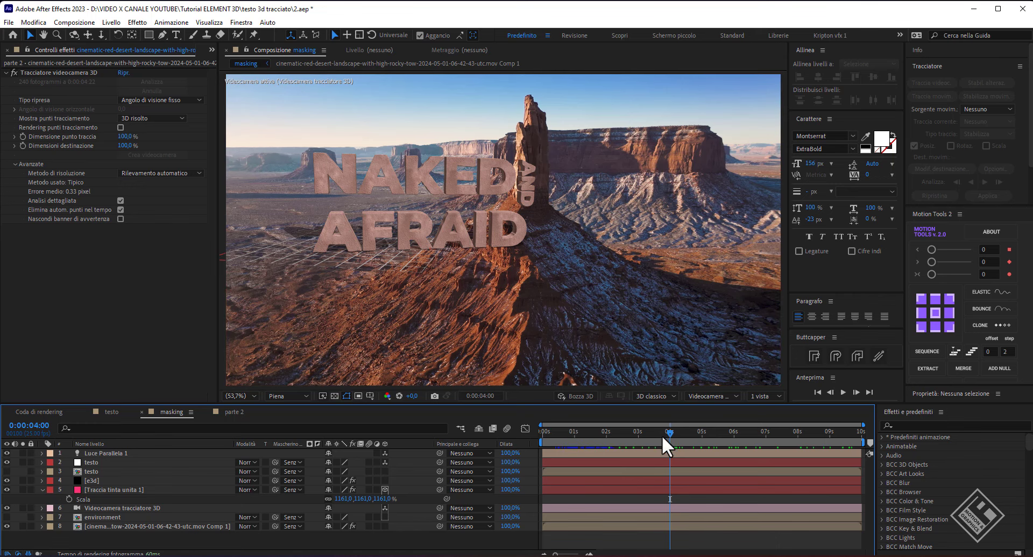
drag(668, 432, 861, 436)
click(624, 432)
drag(625, 432, 487, 424)
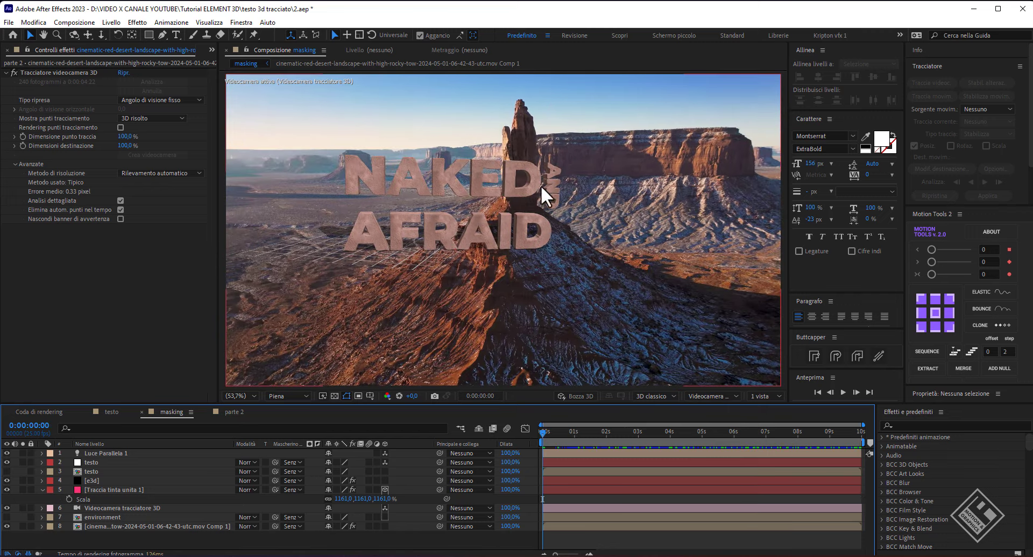
Step: Duplicate the footage comp layer and move the copy to the top of the stack
click(156, 527)
key(ctrl+d)
drag(156, 527, 147, 453)
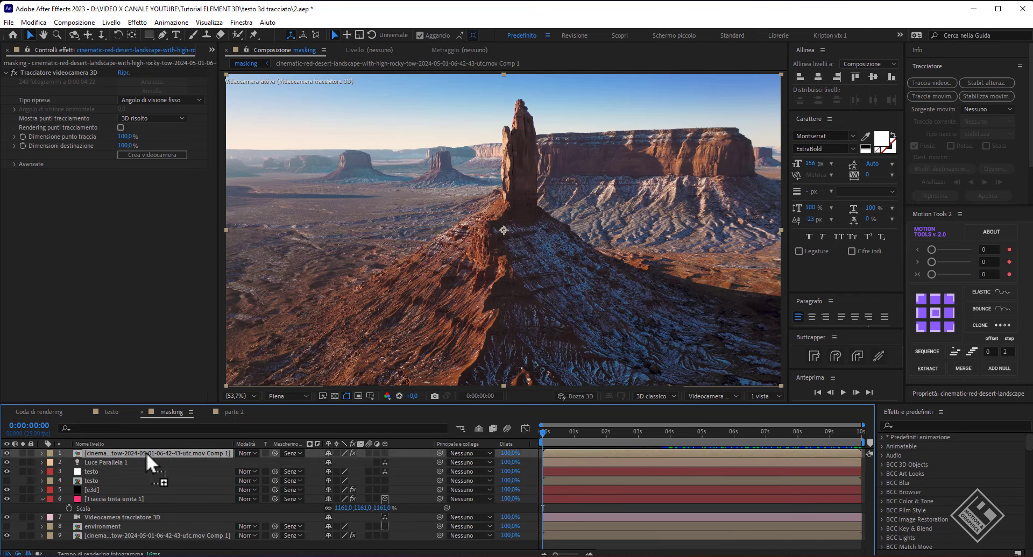
Step: Delete the 3D Camera Tracker effect from the top footage copy
click(60, 70)
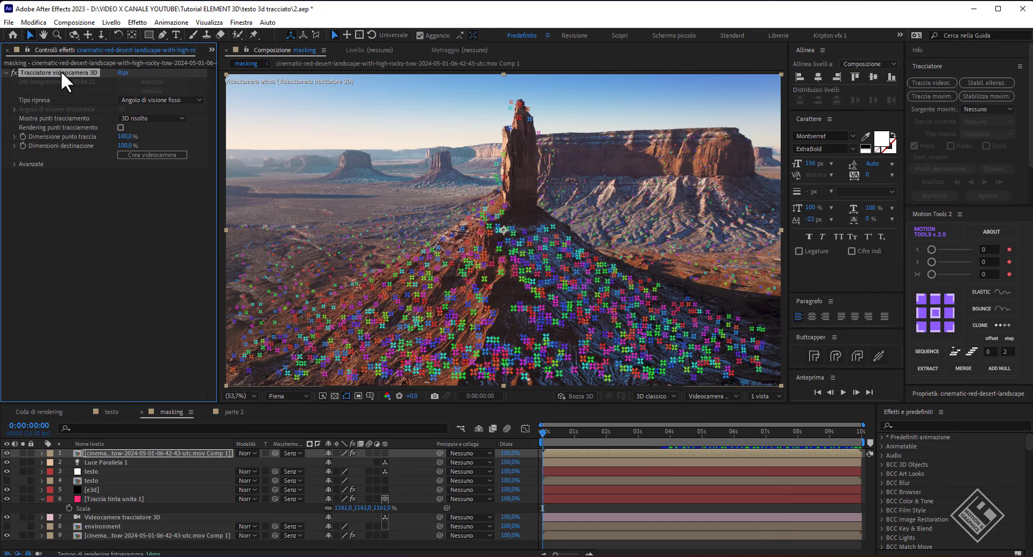
key(Delete)
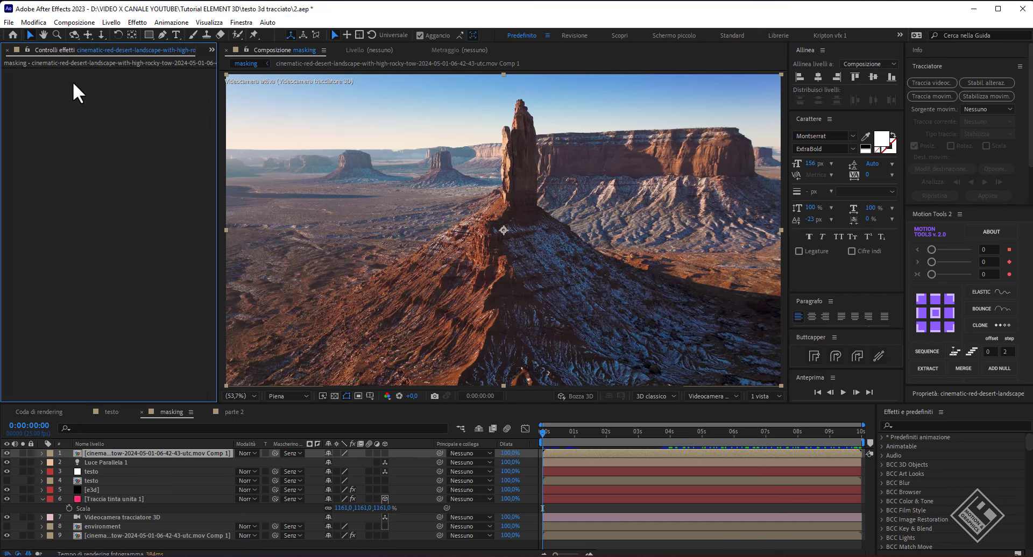
click(165, 456)
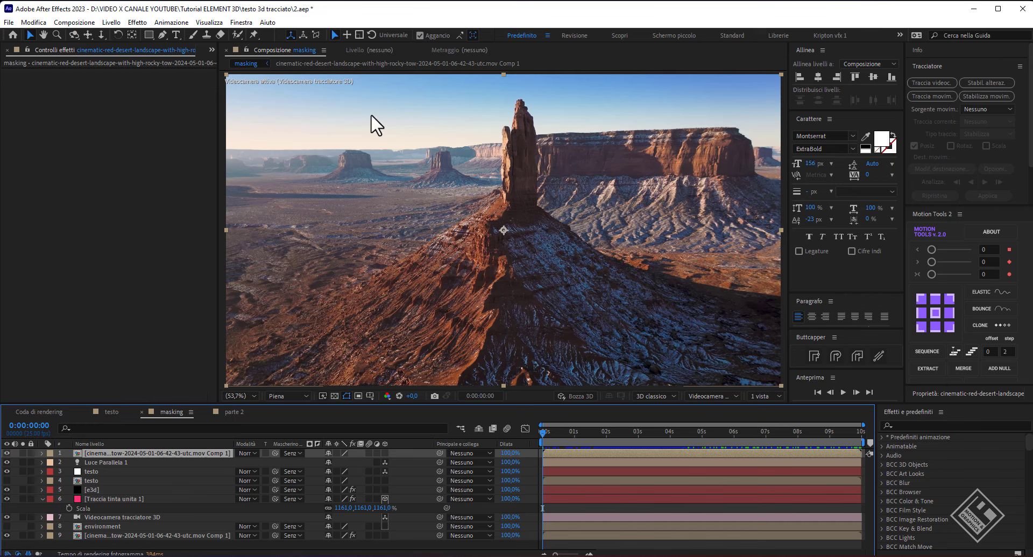
Step: Begin a pen mask from the lower-left frame edge along the ridge to the spire's left side
click(161, 34)
click(222, 361)
click(396, 263)
click(500, 195)
Step: Trace the mask over the spire's summit, down the right ridge and frame corners, and close it
click(517, 100)
click(535, 132)
click(540, 171)
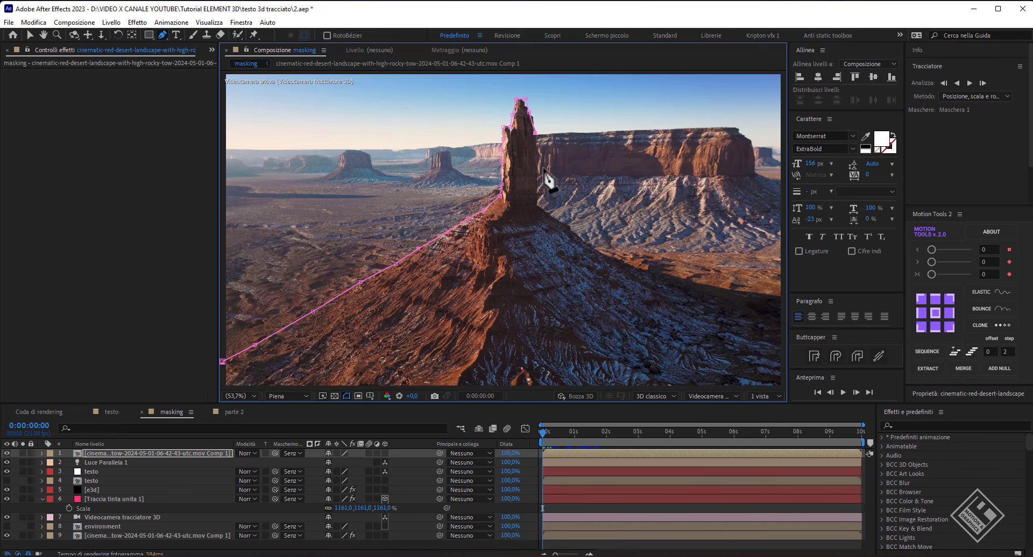
click(538, 204)
click(577, 231)
click(616, 259)
click(712, 289)
click(781, 297)
click(781, 385)
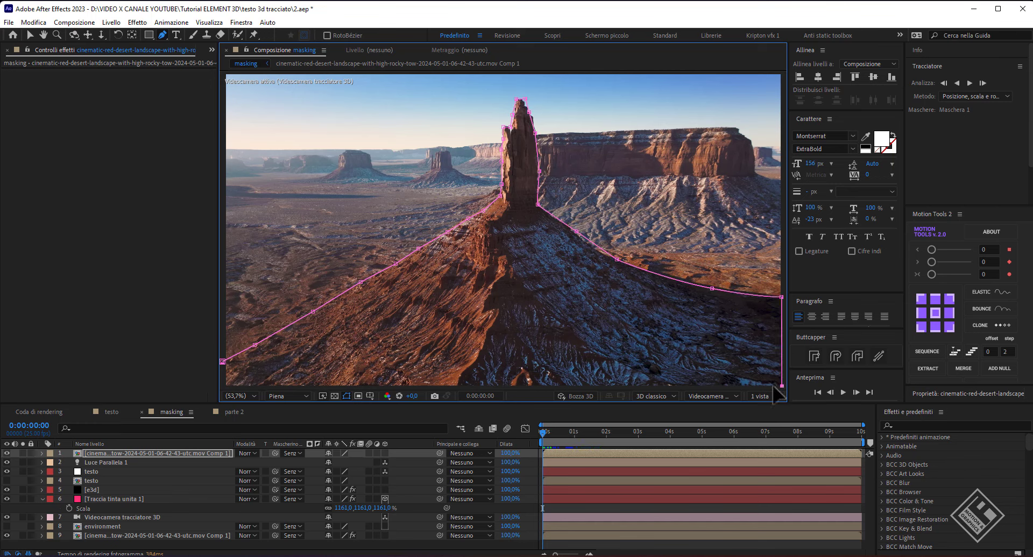
click(223, 386)
click(222, 361)
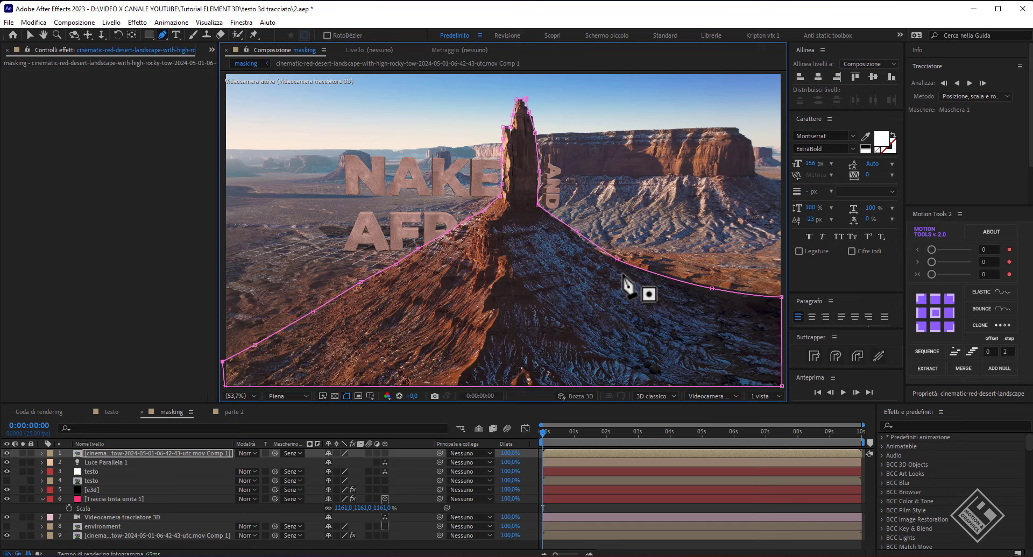
Step: Reveal Maschera 1 on the masked footage layer and bring up its mask options
click(100, 453)
key(m)
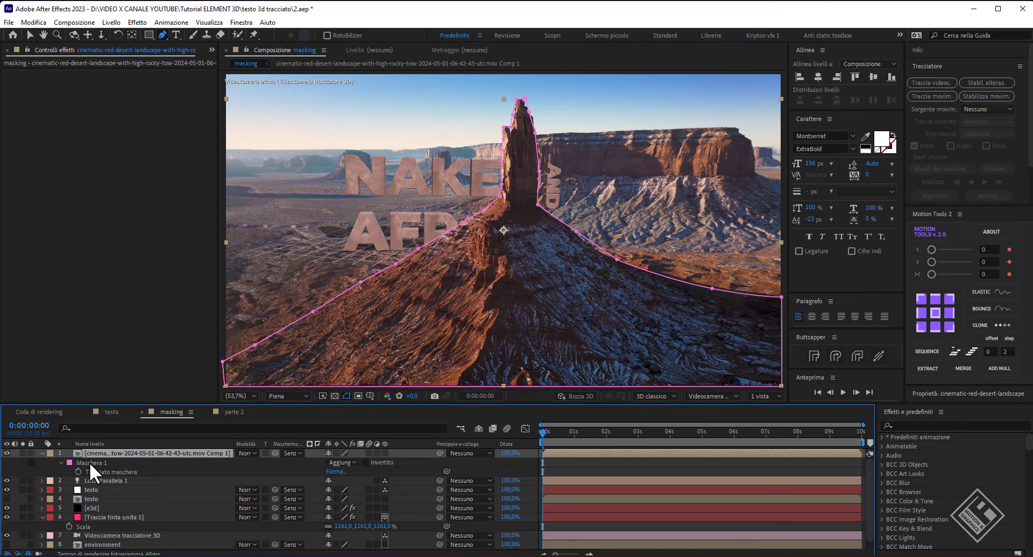
right_click(89, 463)
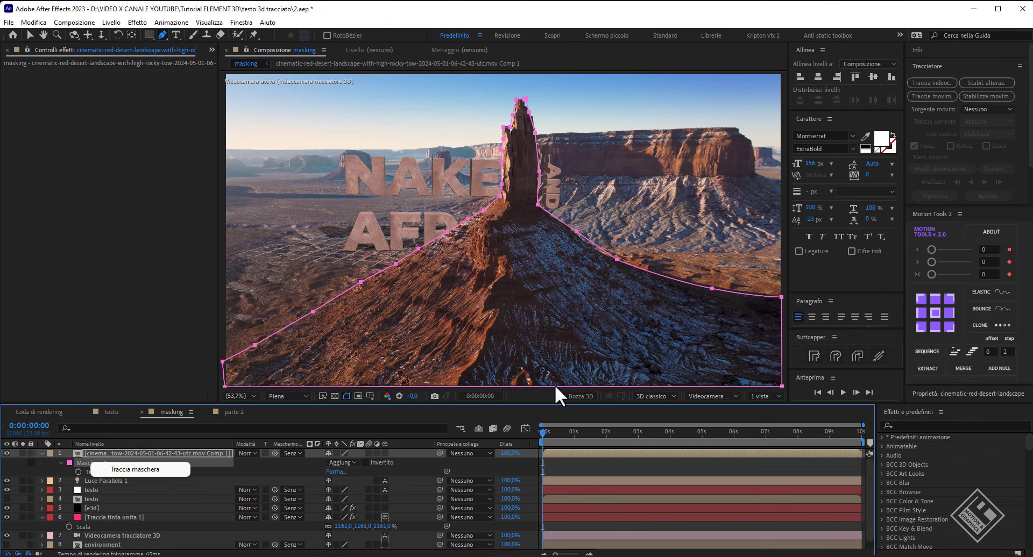
Step: In the parte 2 comp, select the Mocha AE effect on the ritaglio layer
click(233, 412)
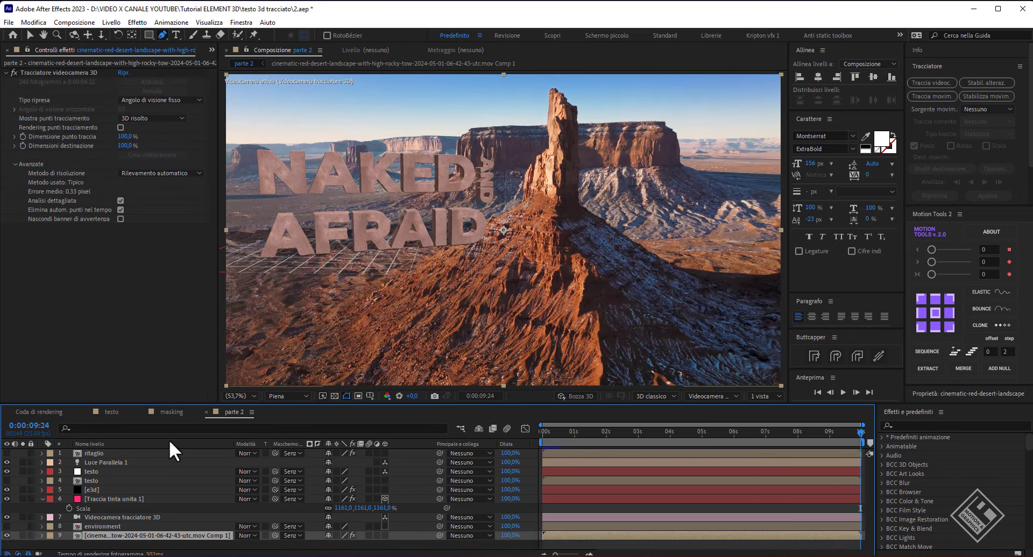
click(98, 454)
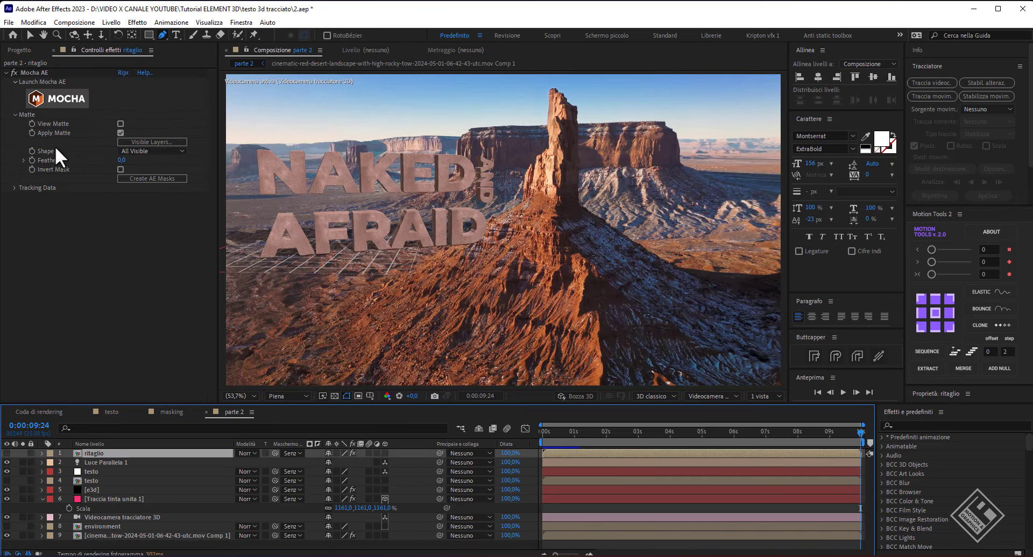
click(55, 99)
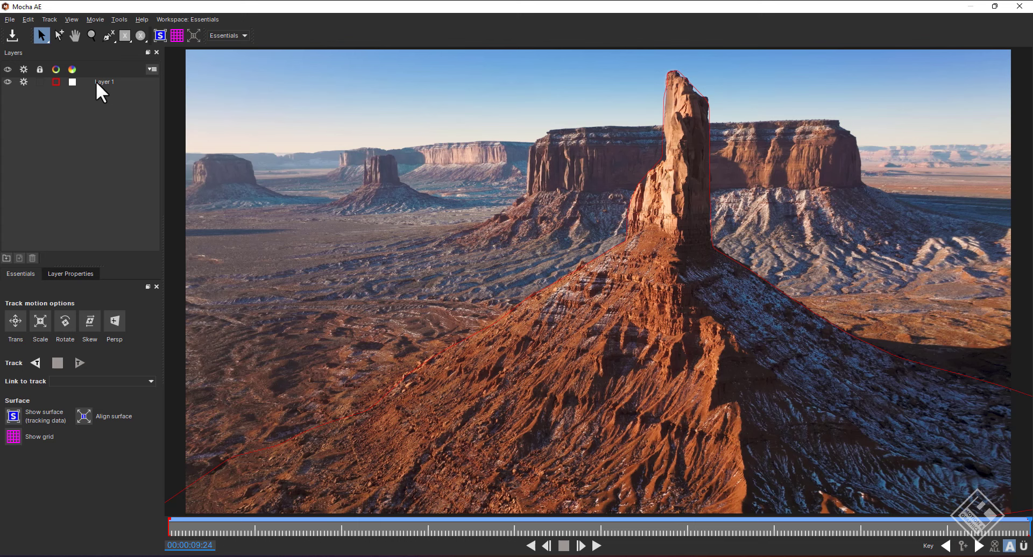
Step: Inspect Layer 1's tracked spire spline at frame 05:13, then exit Mocha
click(105, 81)
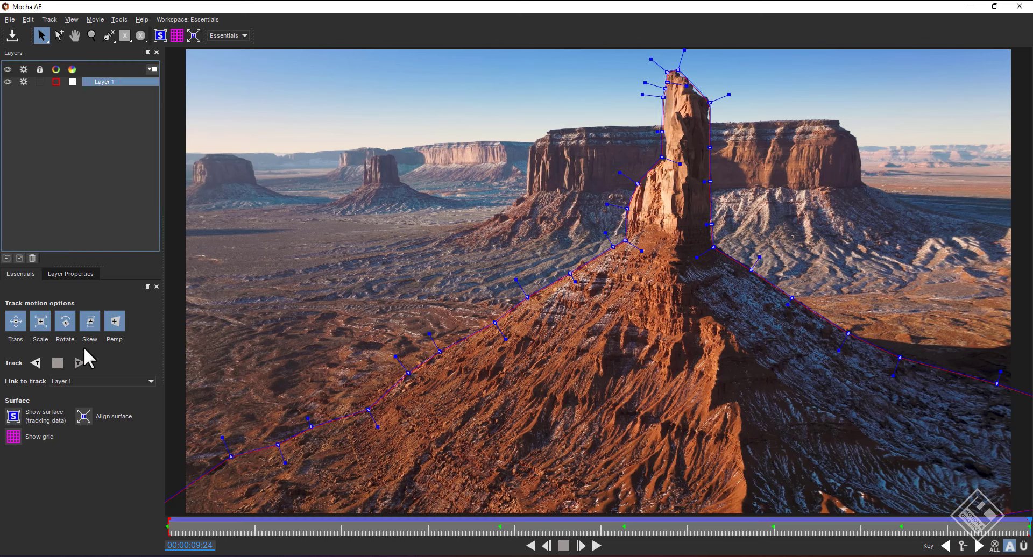
click(646, 530)
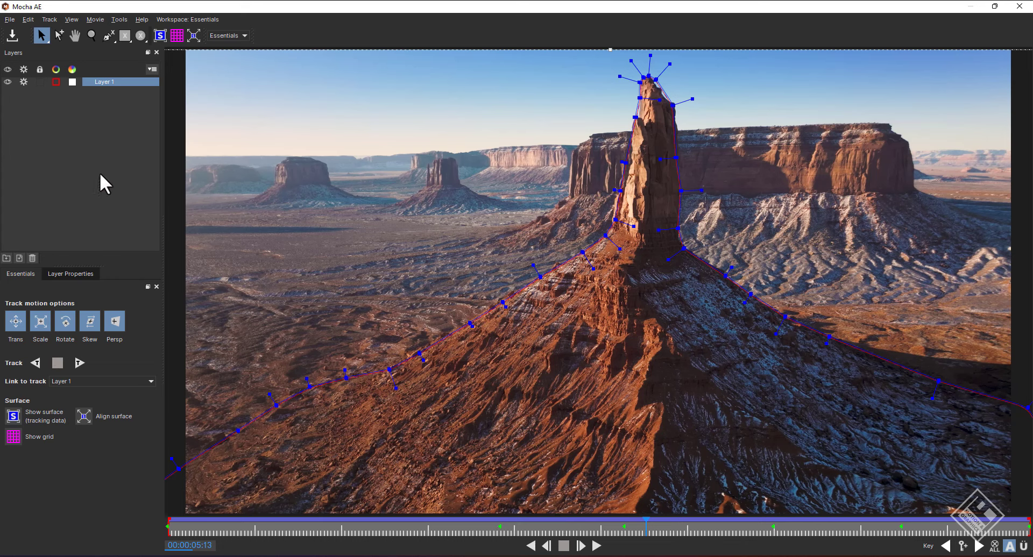
click(10, 19)
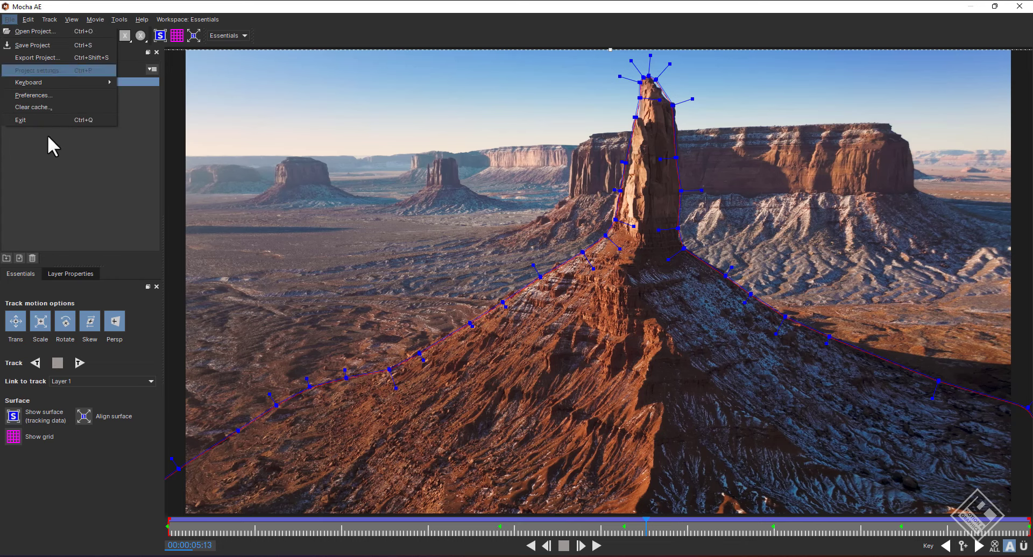
click(22, 116)
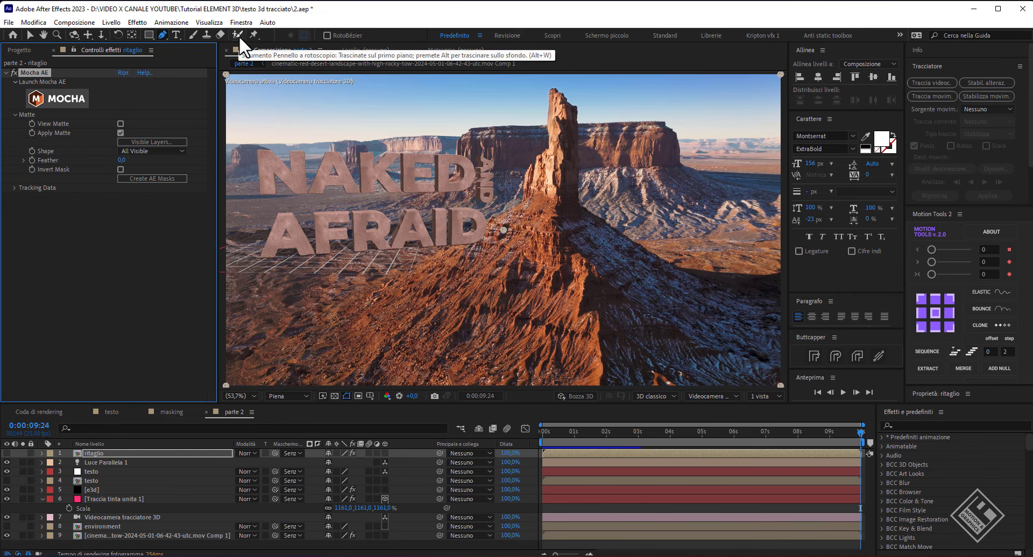
Step: Rewind near the start and play a maximized preview of the parte 2 shot
drag(859, 433, 524, 415)
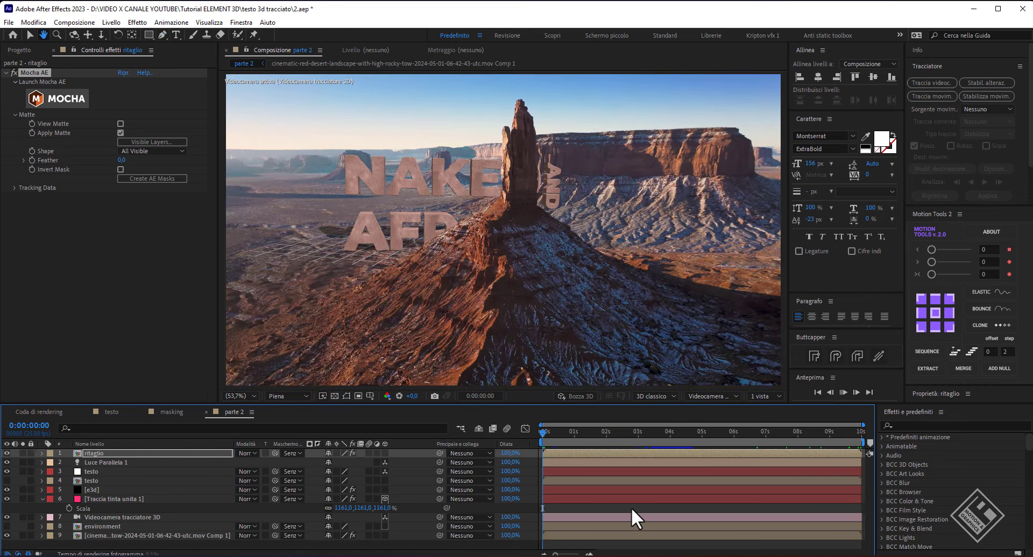
key(v)
key(grave)
key(space)
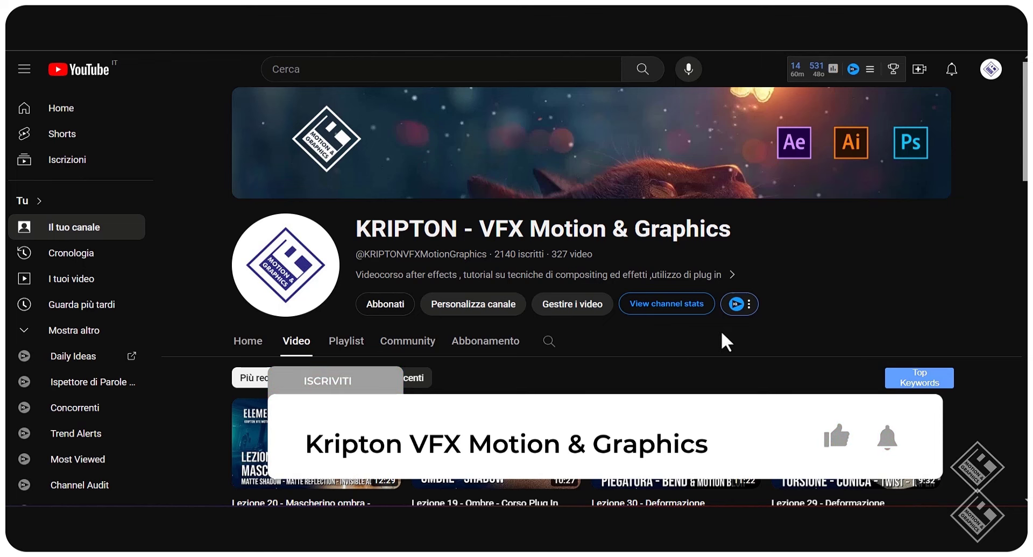
click(385, 305)
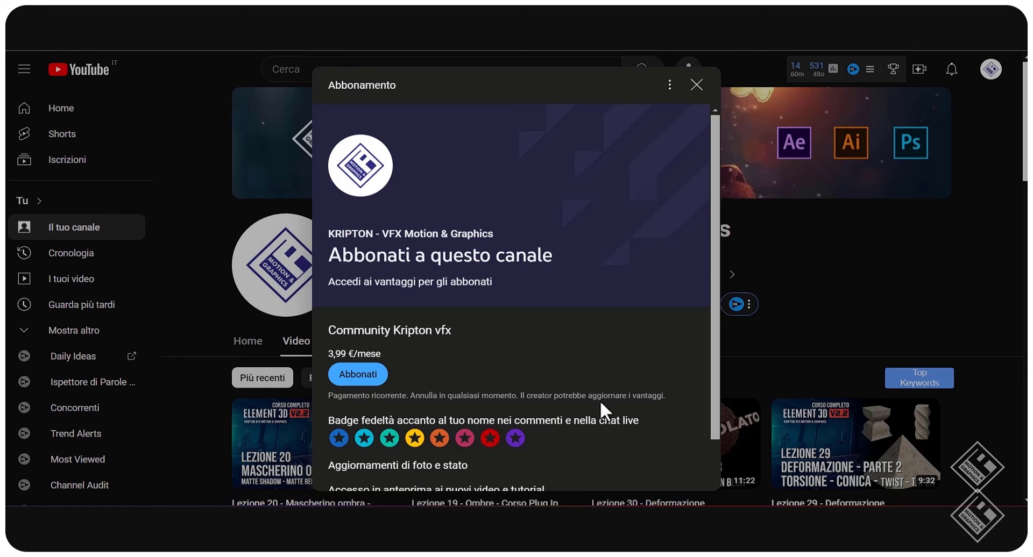
click(698, 86)
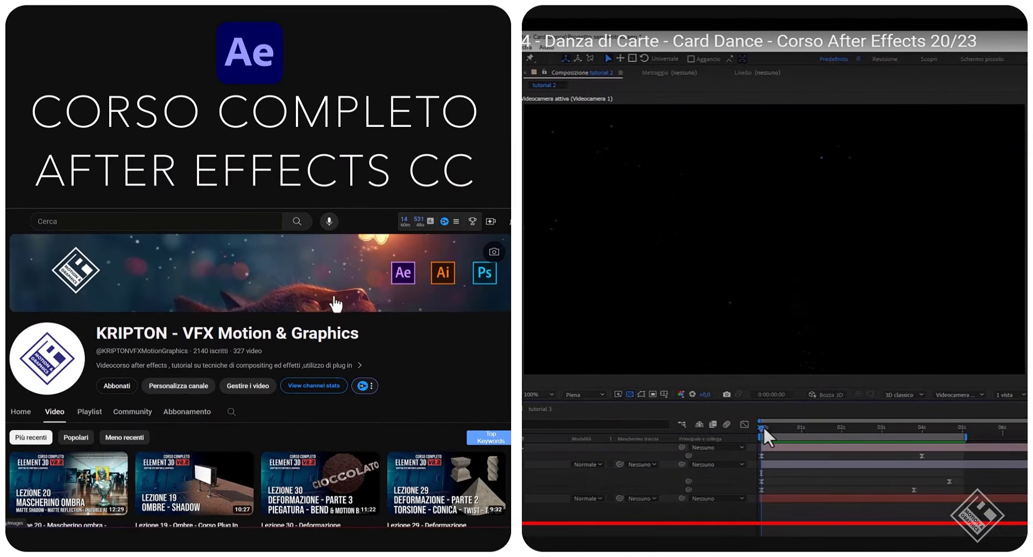
scroll(330, 296, down, 10)
scroll(433, 366, down, 7)
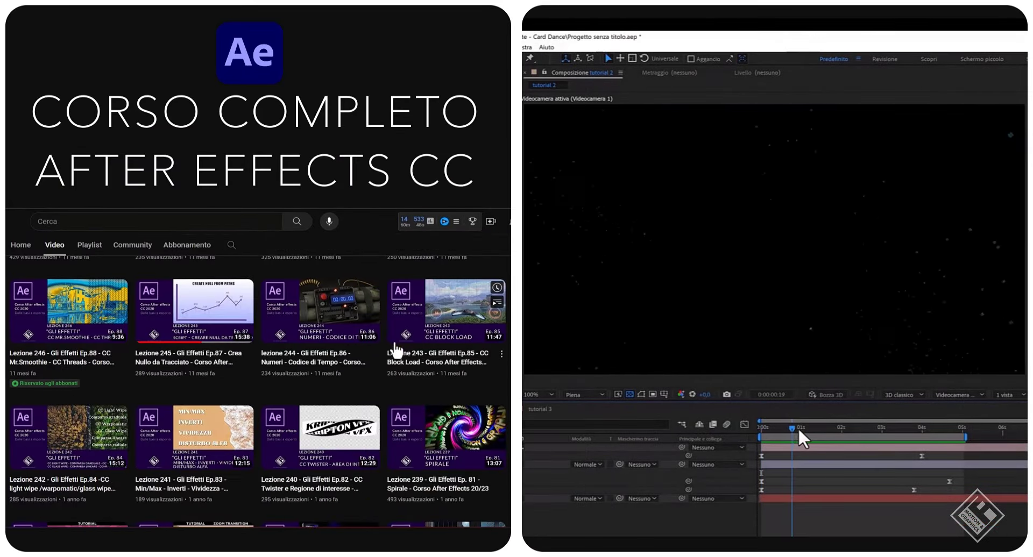
scroll(434, 367, down, 10)
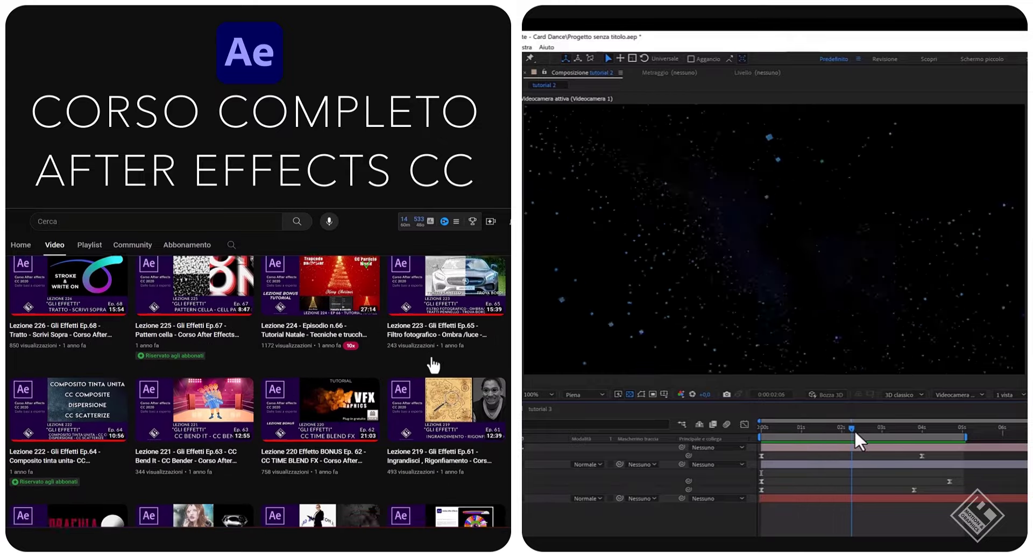
scroll(433, 366, down, 10)
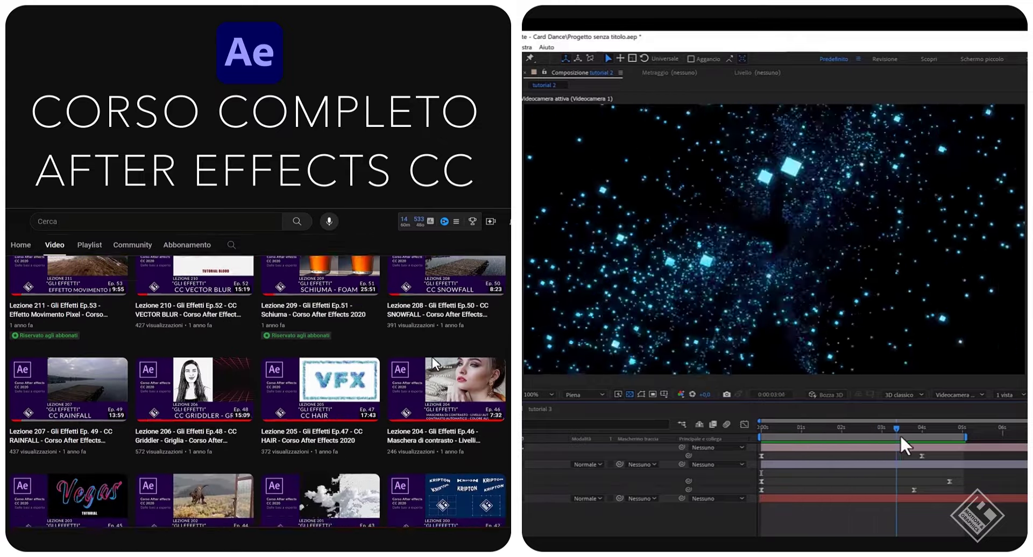
scroll(442, 368, down, 4)
scroll(442, 369, down, 20)
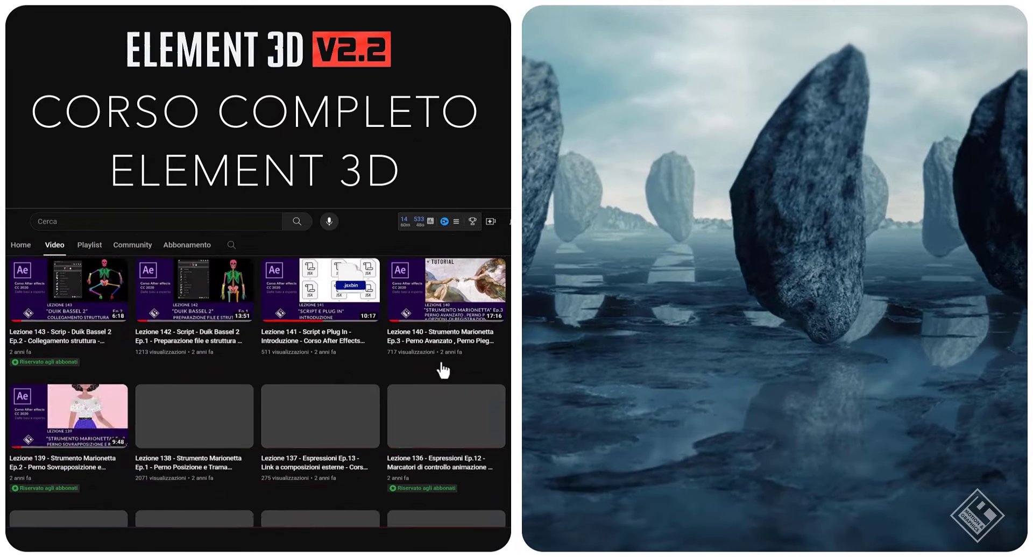
scroll(443, 370, down, 3)
key(Home)
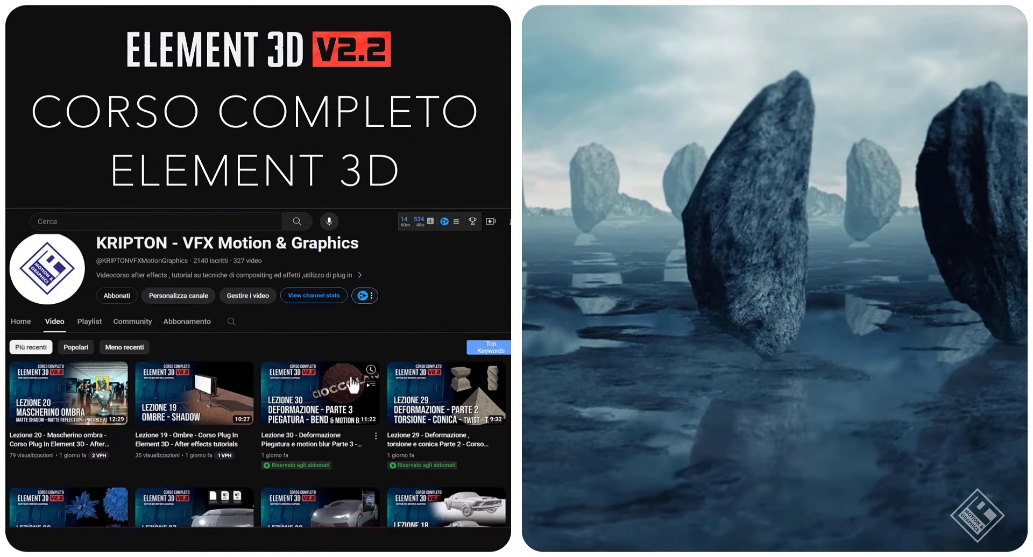